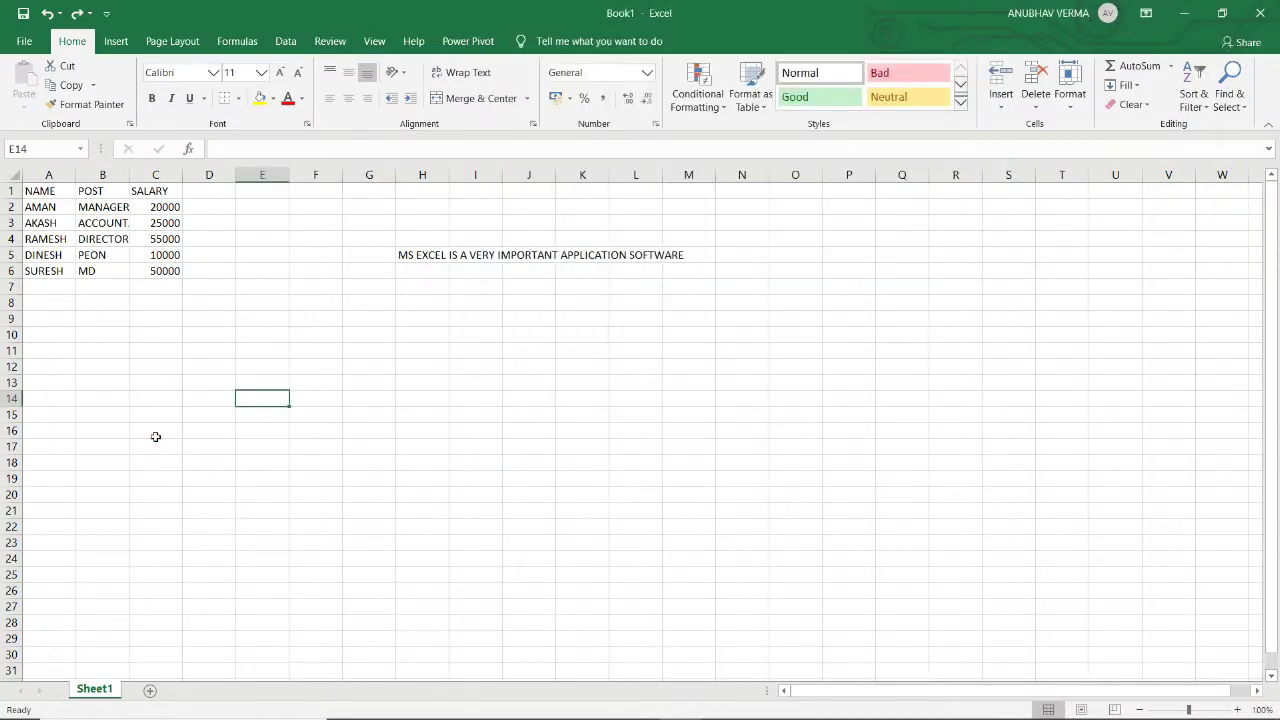
Select the table A1:C6 and make its text bold
left_click(155, 287)
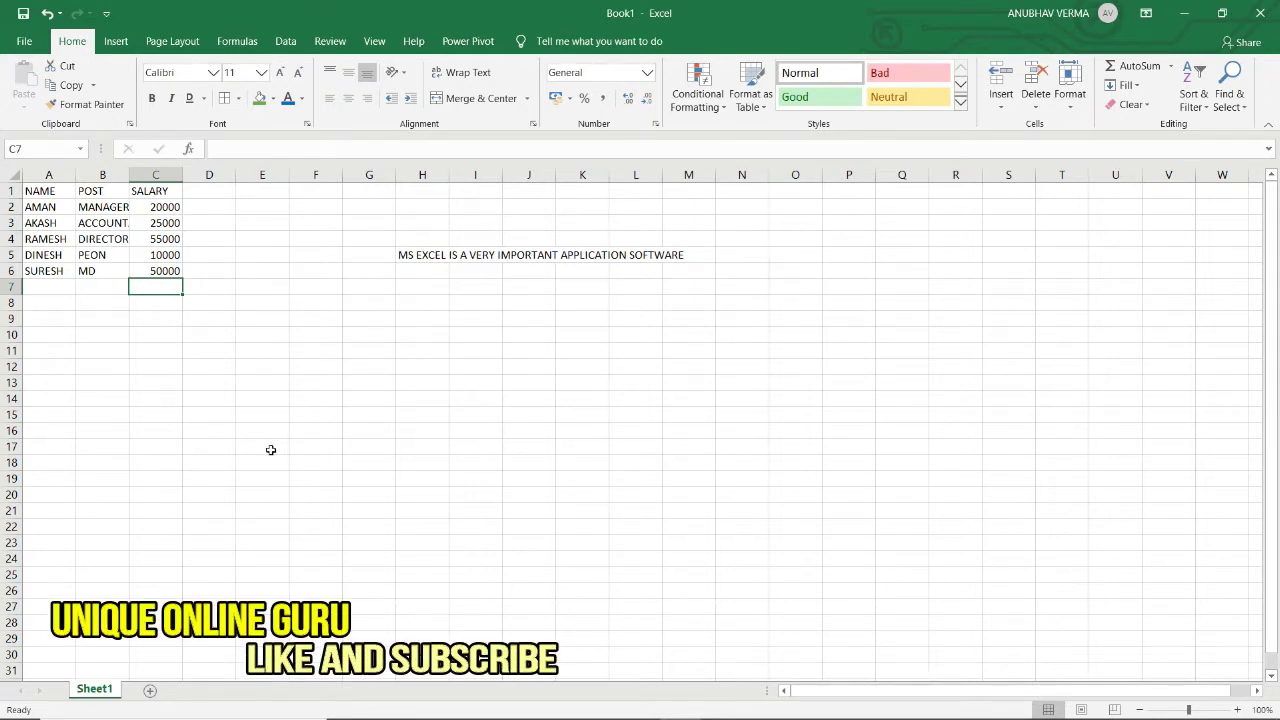
left_click(265, 398)
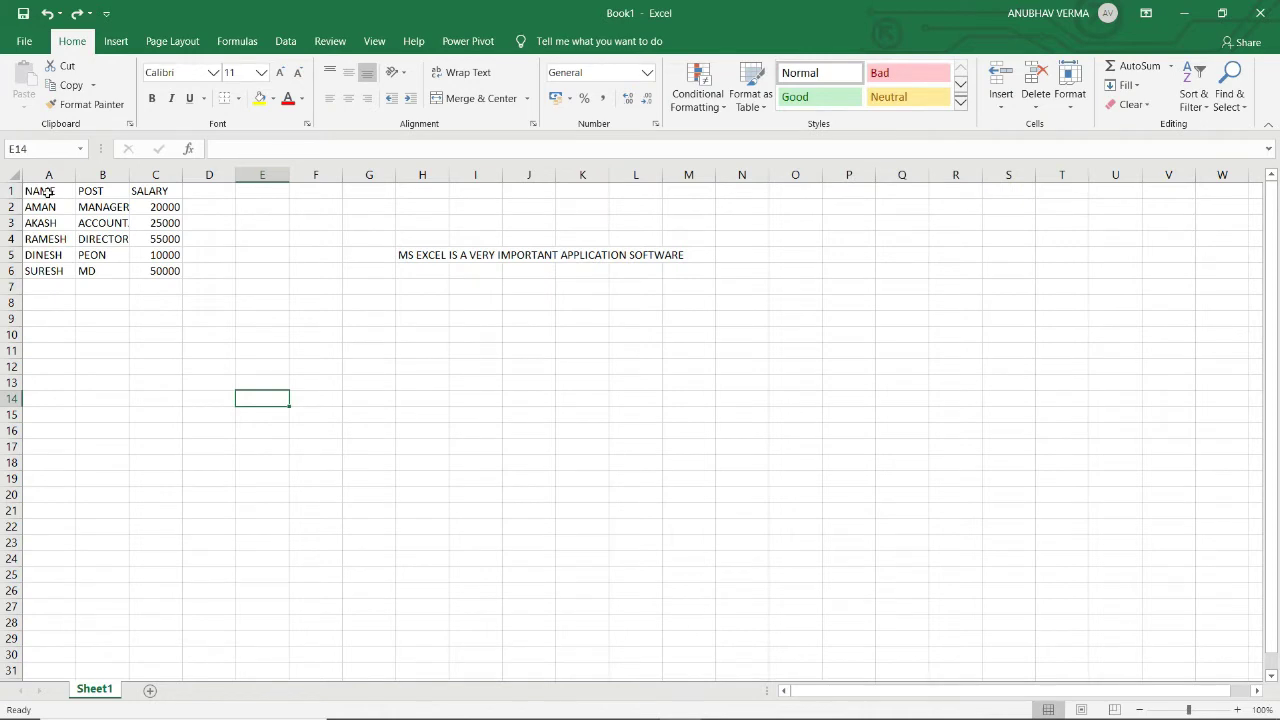
left_click_drag(48, 192, 152, 268)
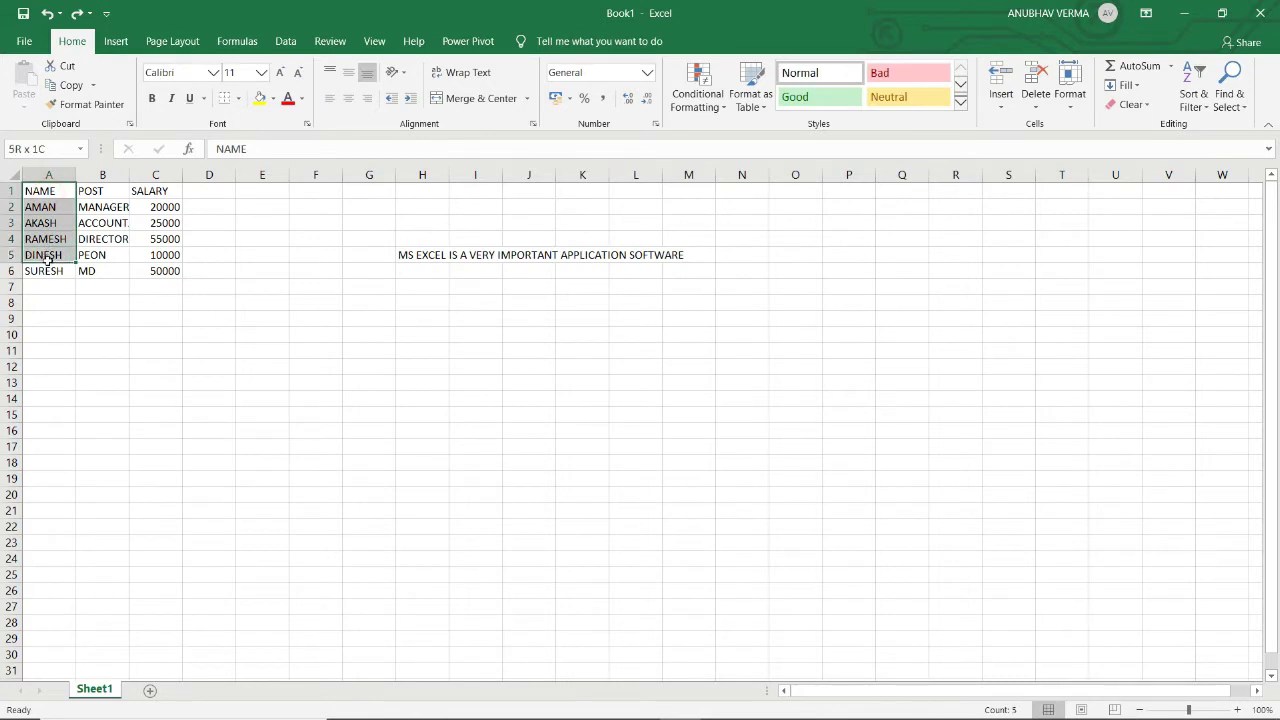
left_click(154, 100)
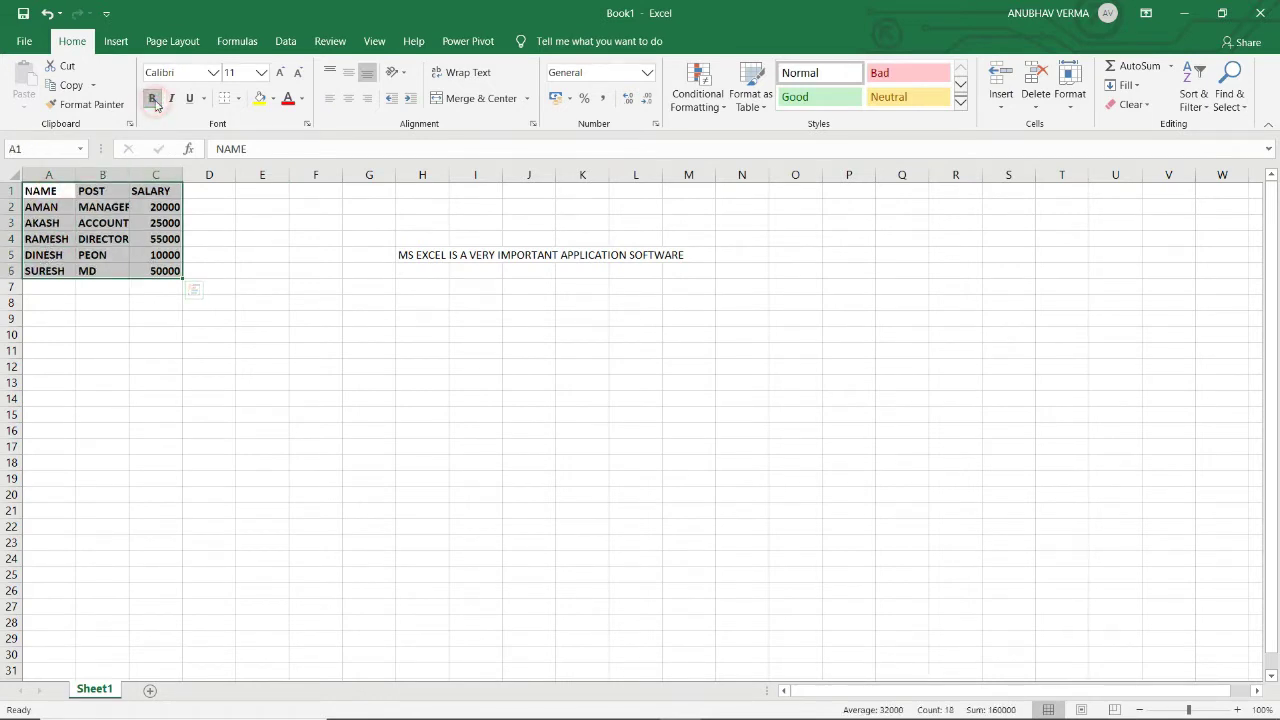
left_click(113, 366)
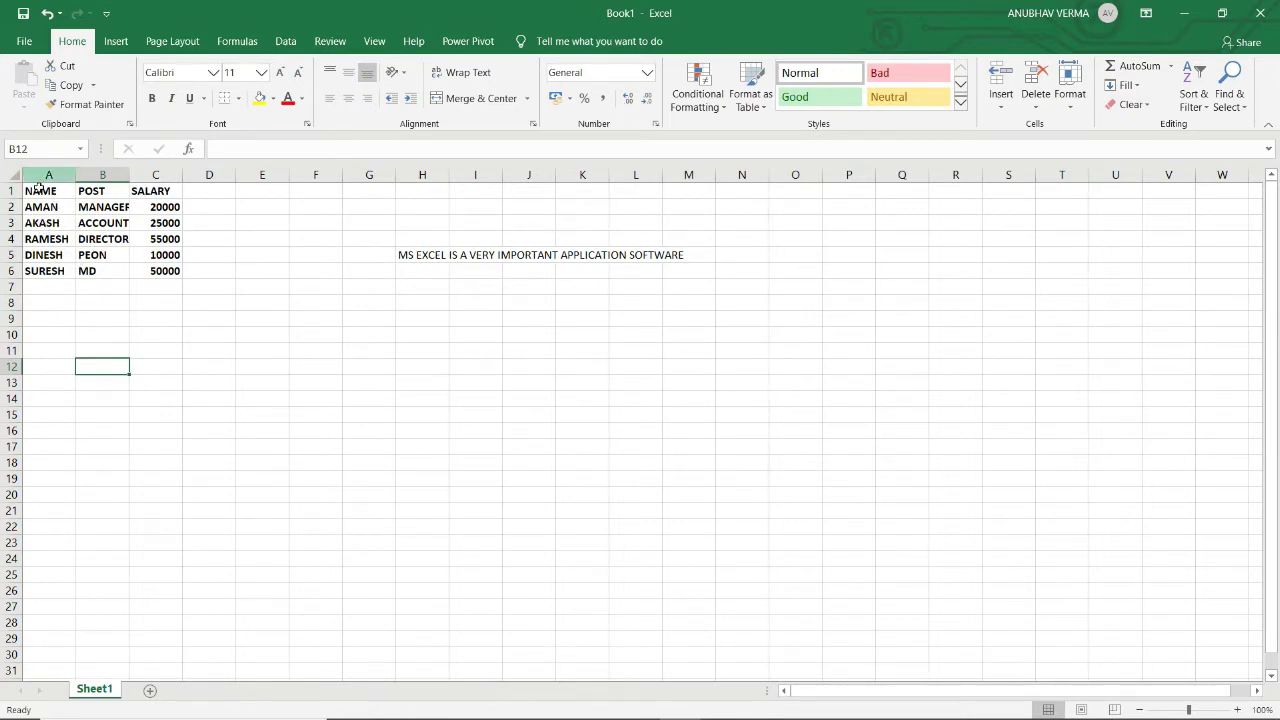
Make the table italic and AutoFit column B so ACCOUNTANT fits
mouse_move(38, 190)
left_mouse_down()
mouse_move(135, 268)
mouse_move(165, 270)
left_mouse_up()
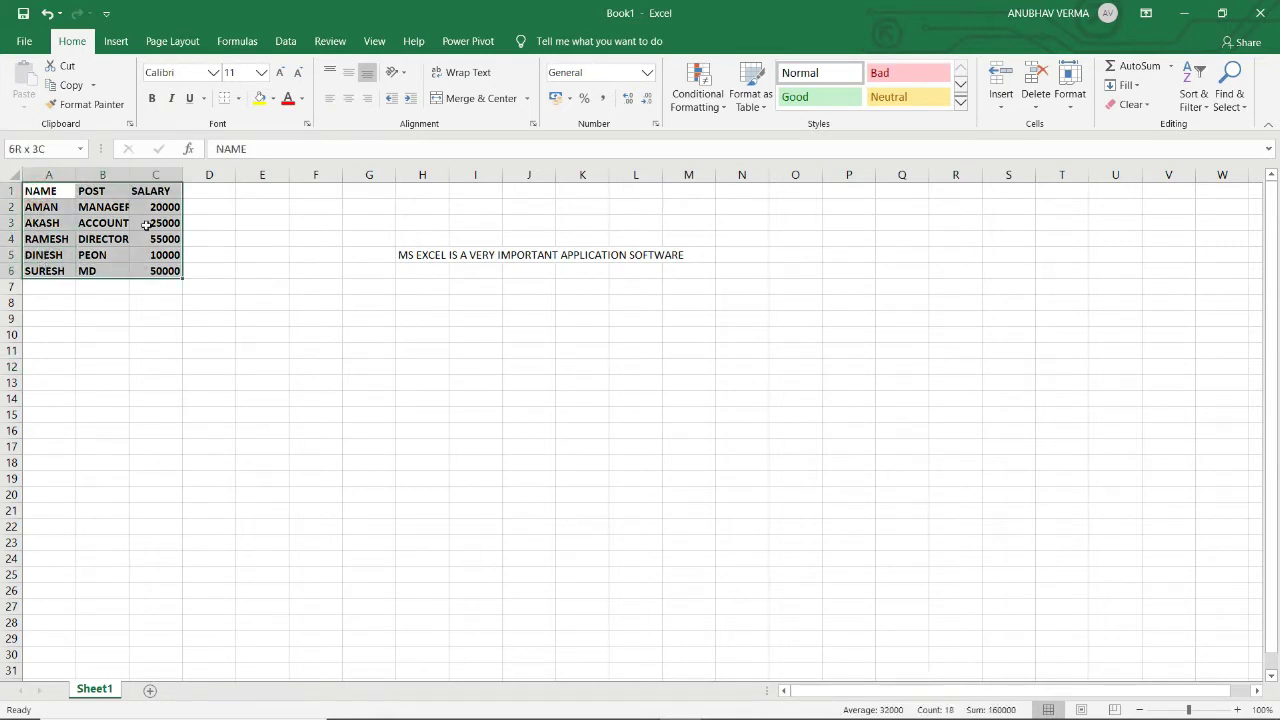
left_click(171, 98)
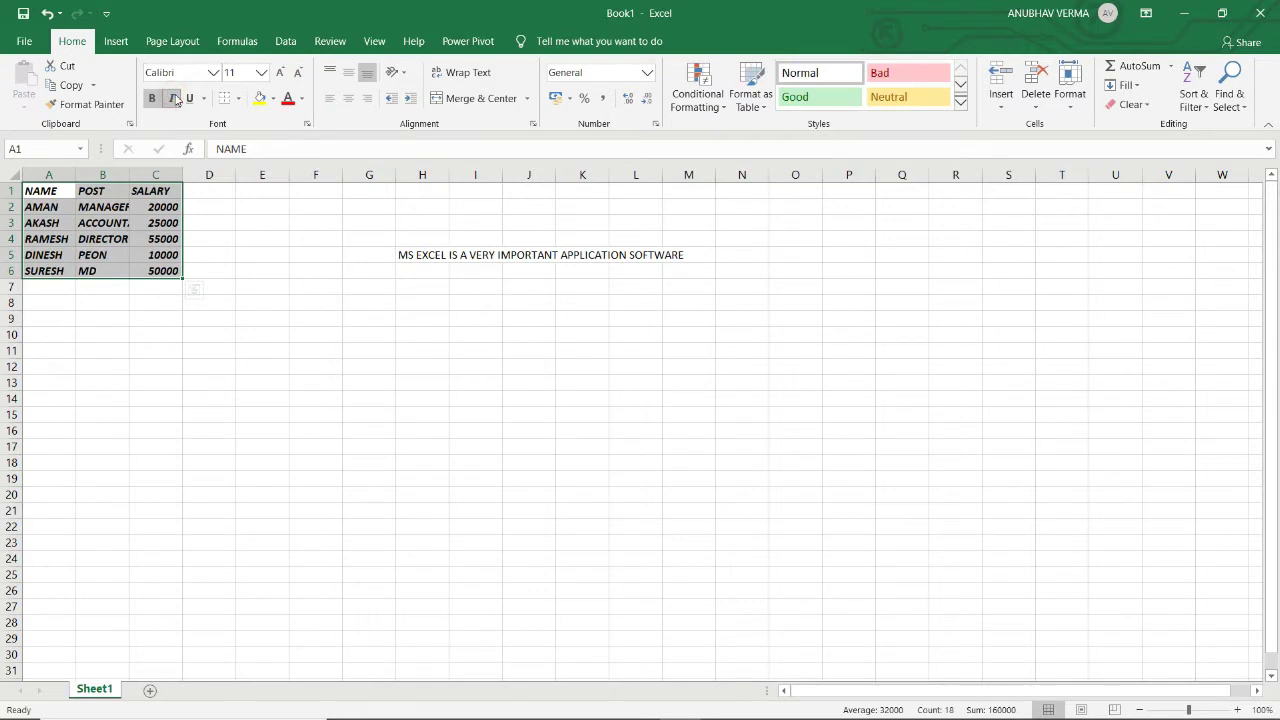
left_click(127, 339)
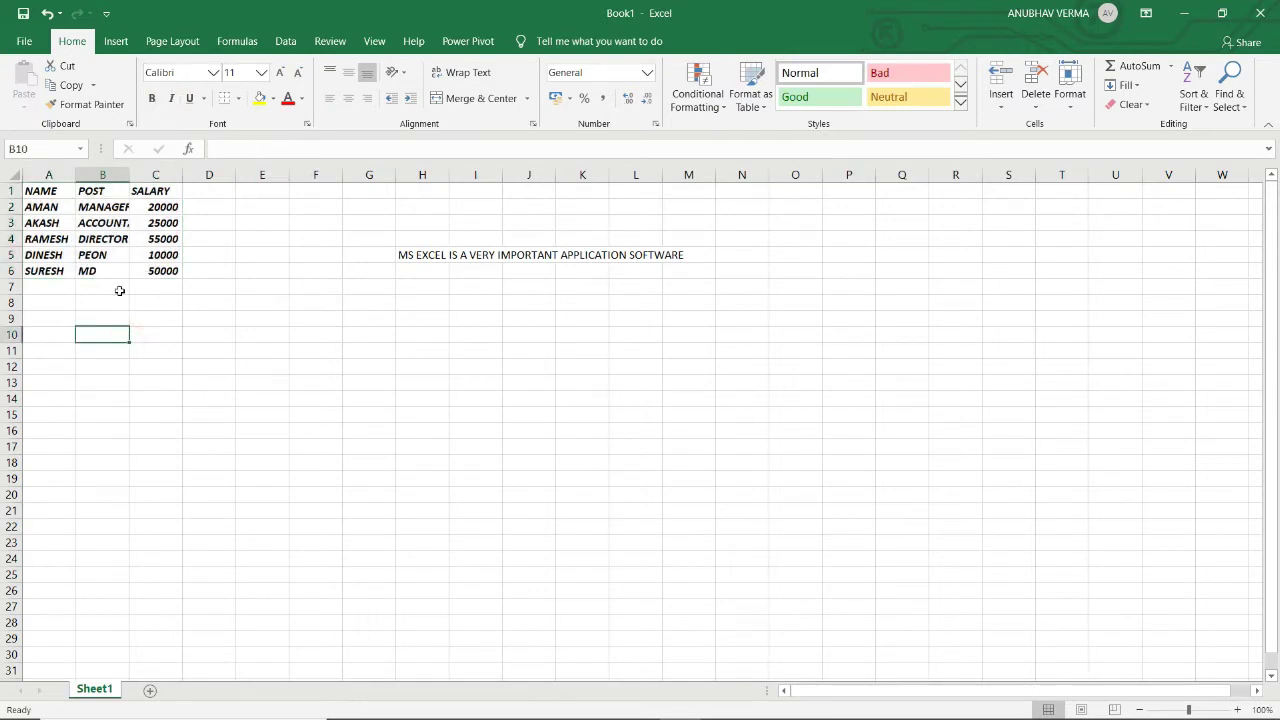
double_click(129, 175)
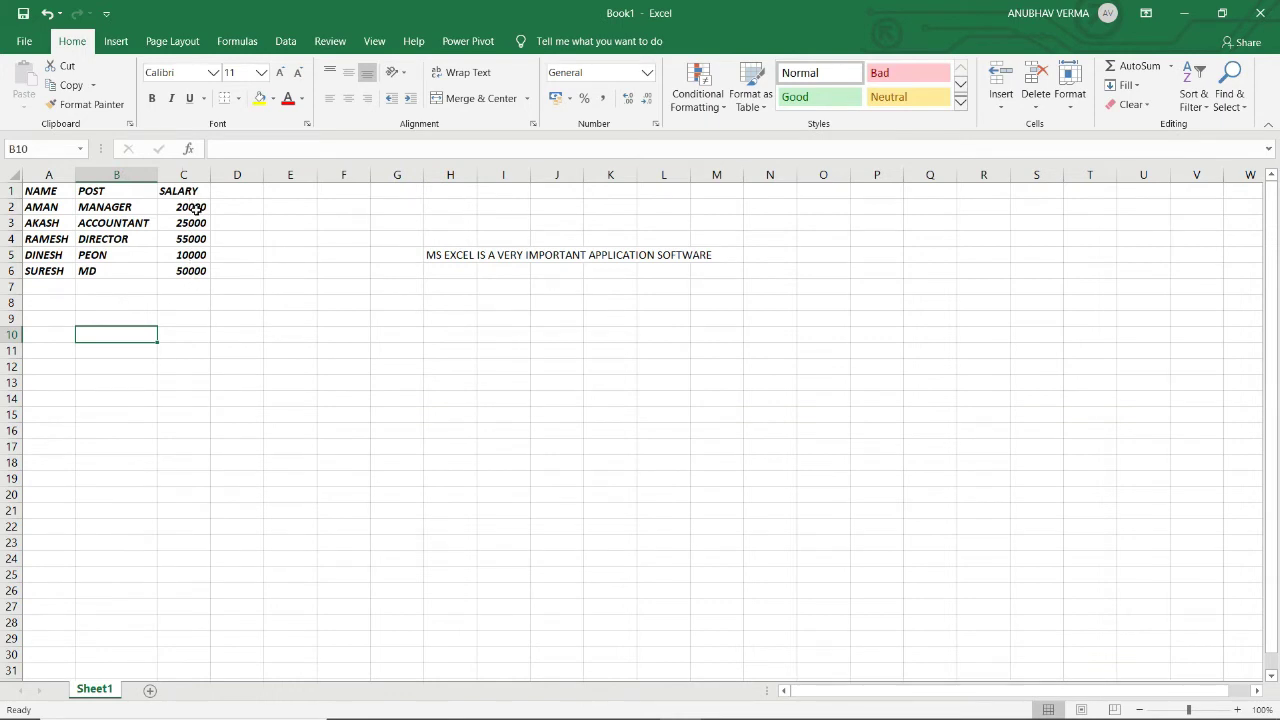
Apply Double Underline to the salary figures in C2:C6
left_click_drag(196, 208, 200, 270)
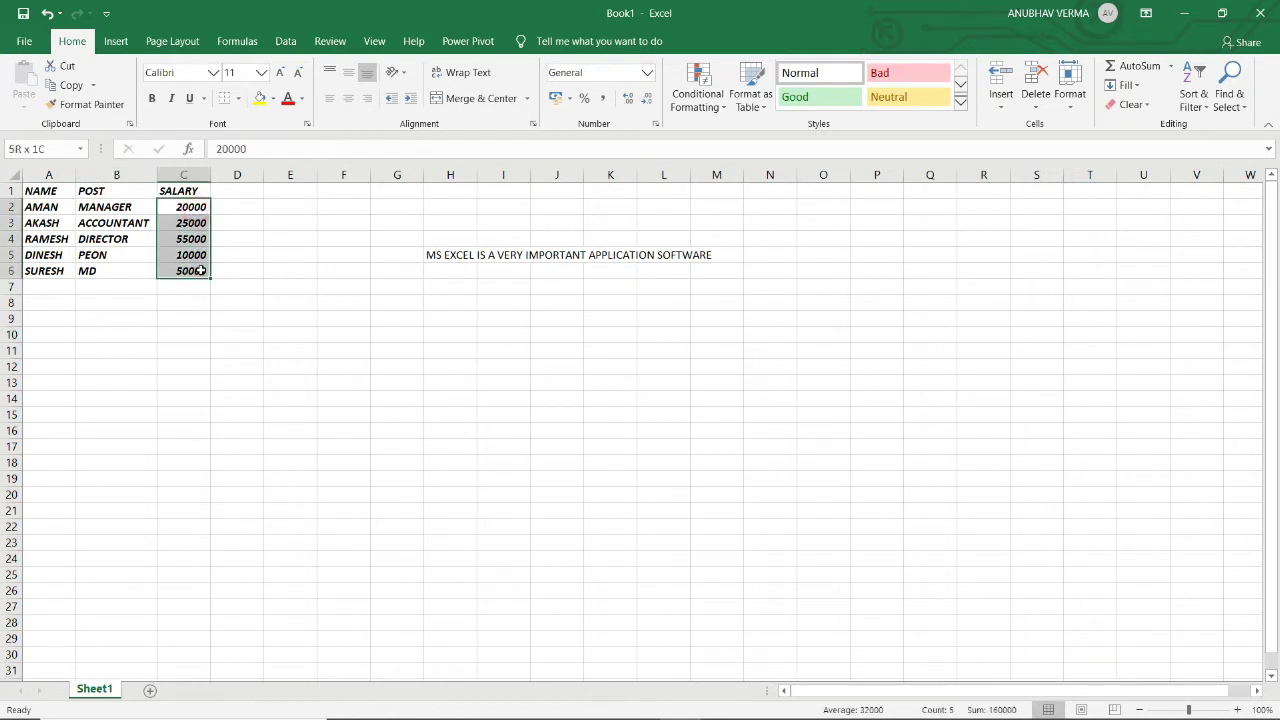
left_click(204, 98)
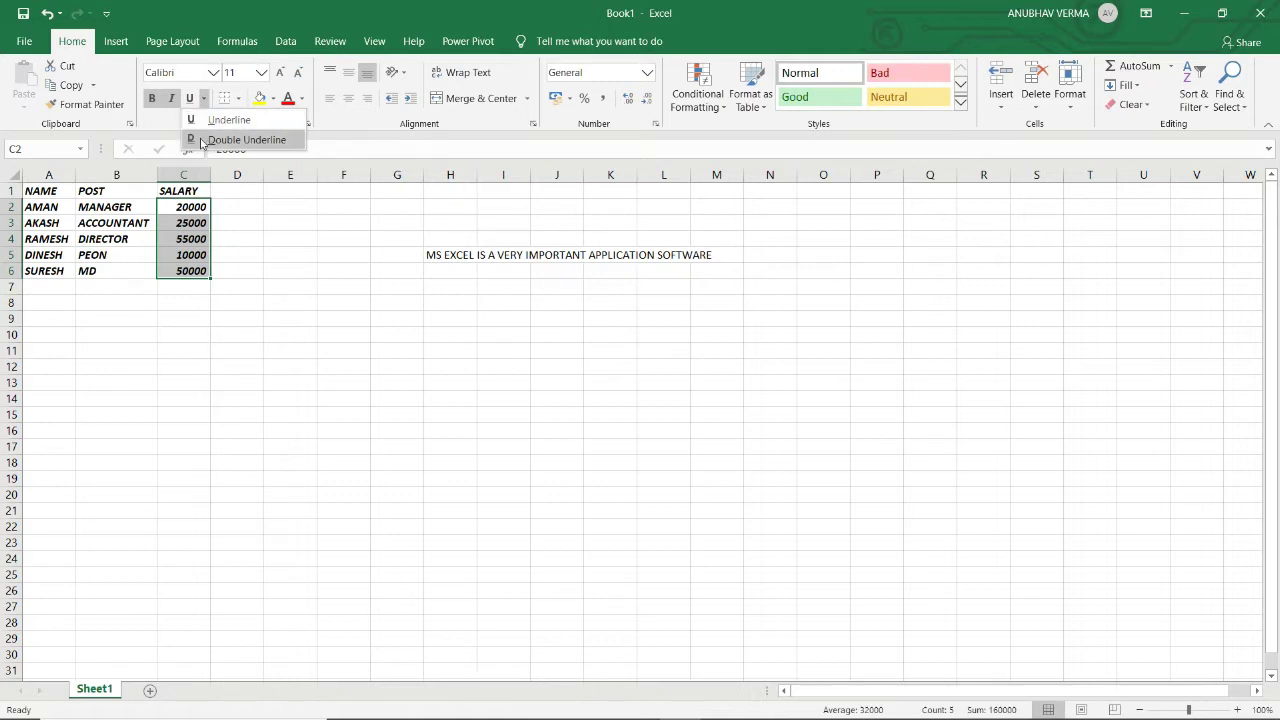
left_click(202, 139)
left_click(200, 373)
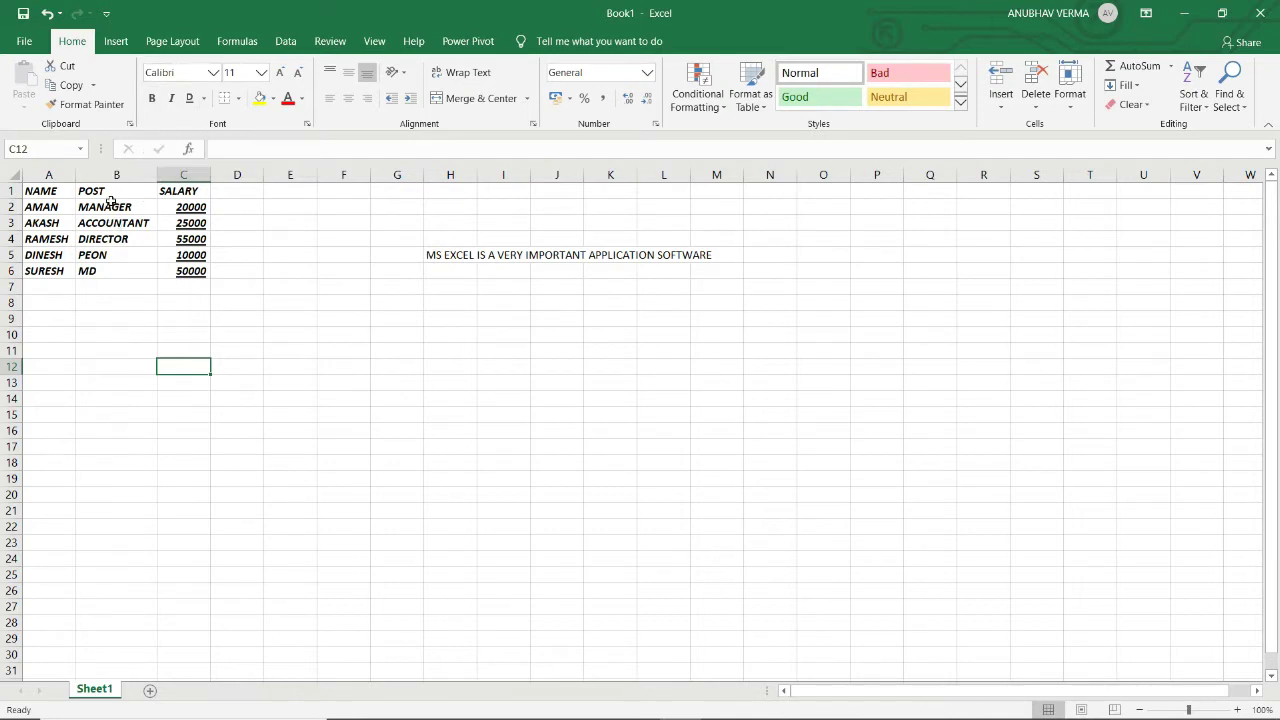
Preview fonts for the posts in B2:B6, leaving the font unchanged
left_click_drag(111, 203, 107, 275)
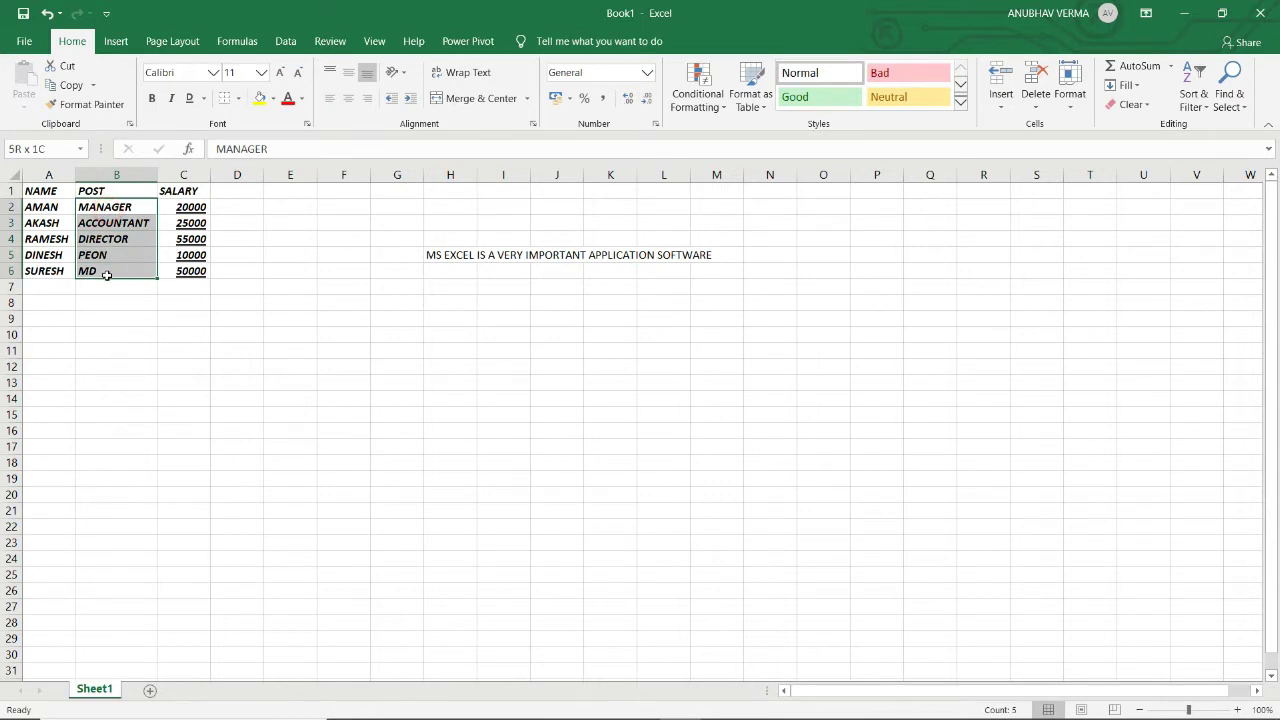
left_click(211, 74)
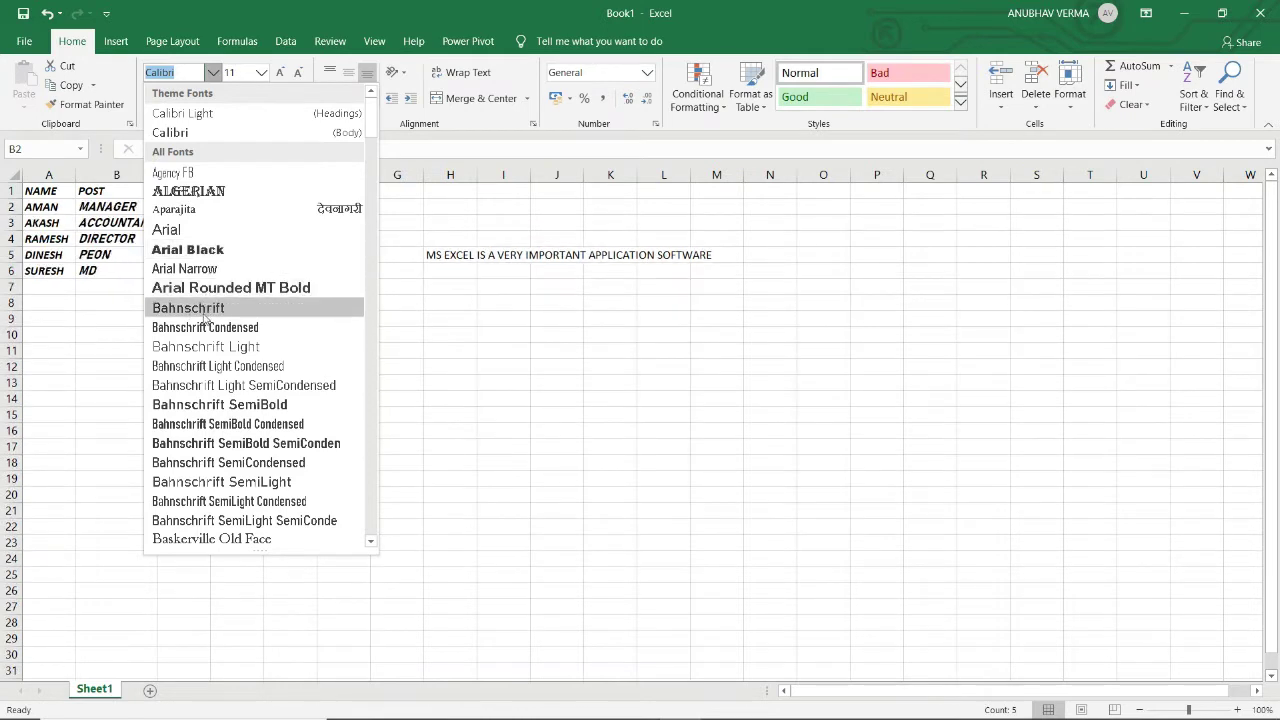
left_click(15, 398)
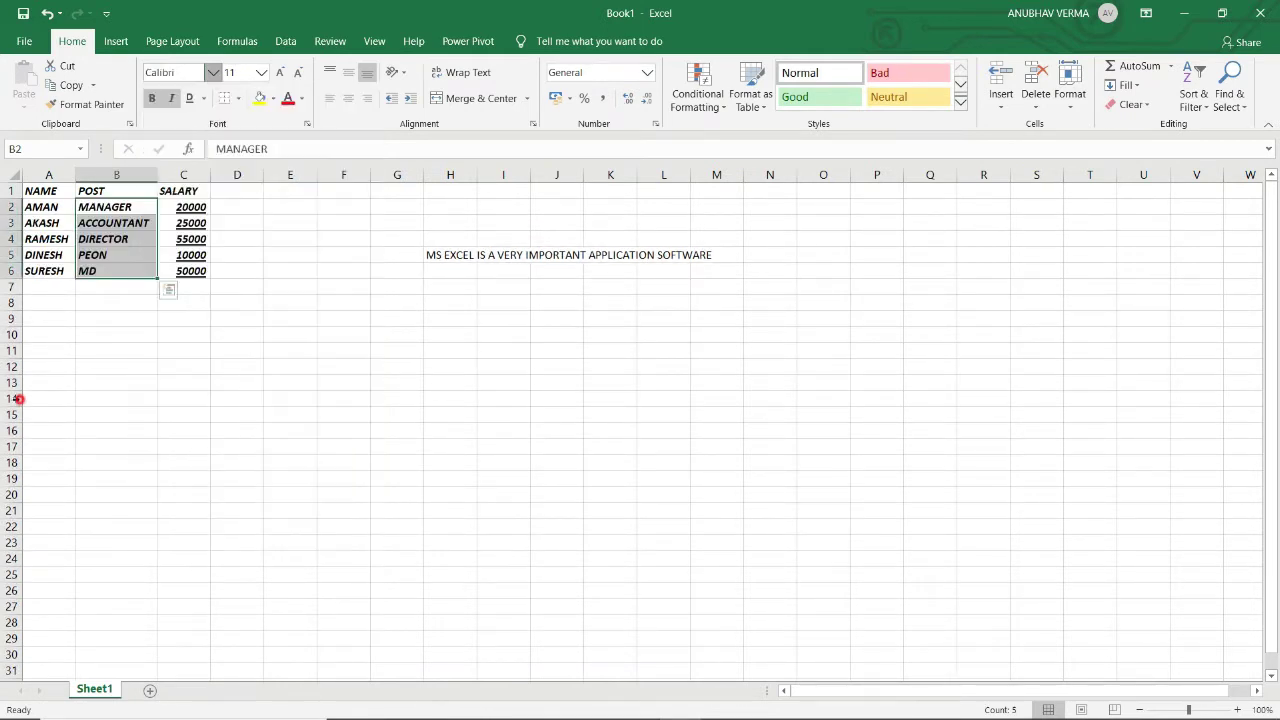
Preview fonts for the names in A2:A6, keeping Calibri, and show the font size choices
left_click_drag(56, 207, 56, 270)
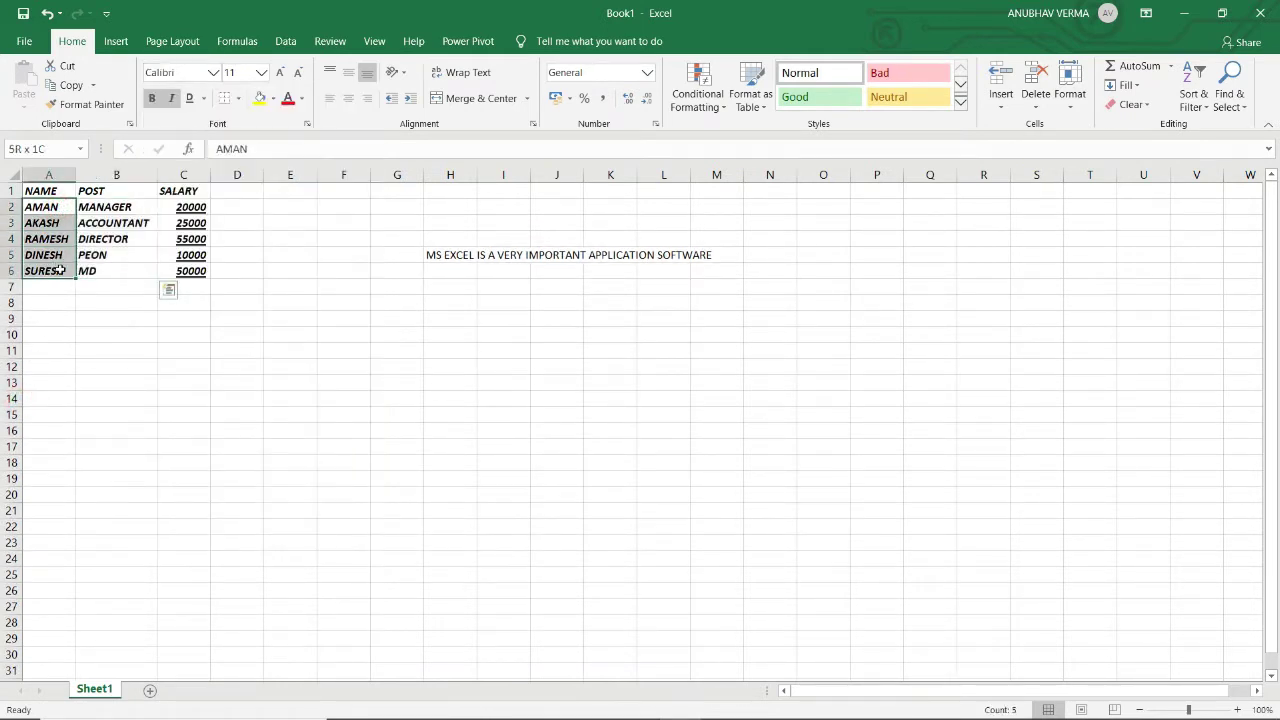
left_click(214, 77)
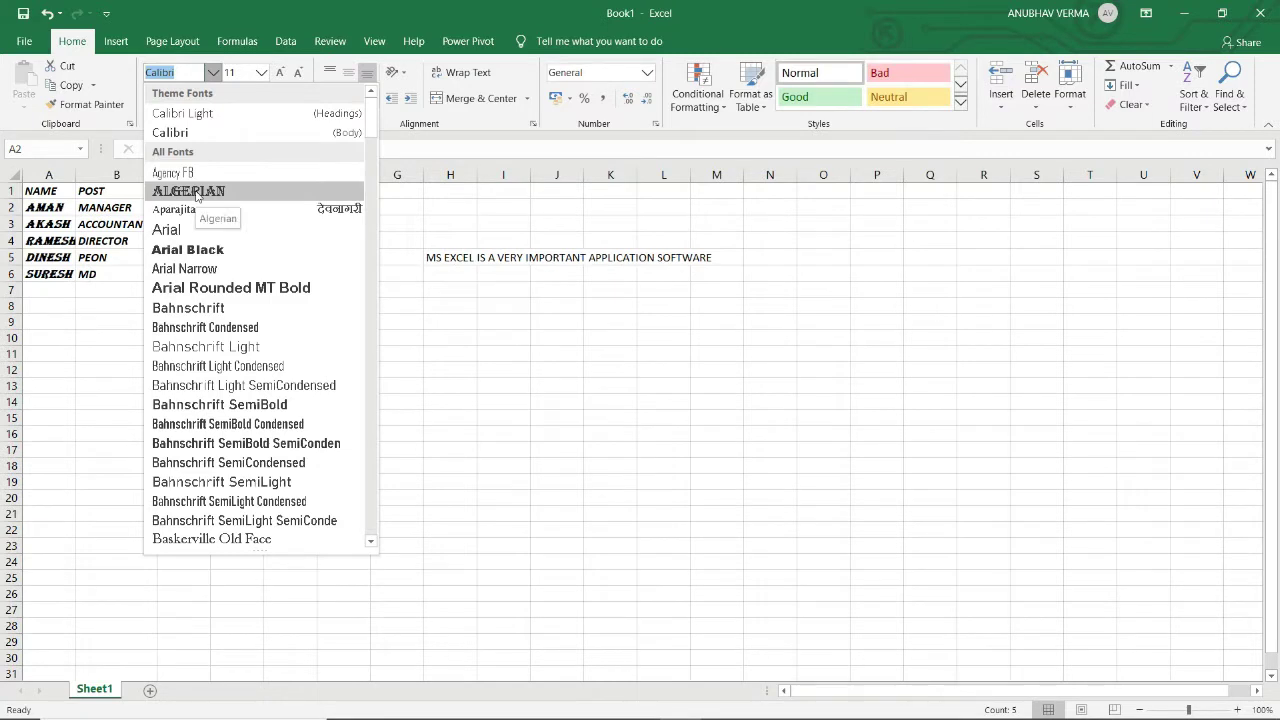
left_click(574, 380)
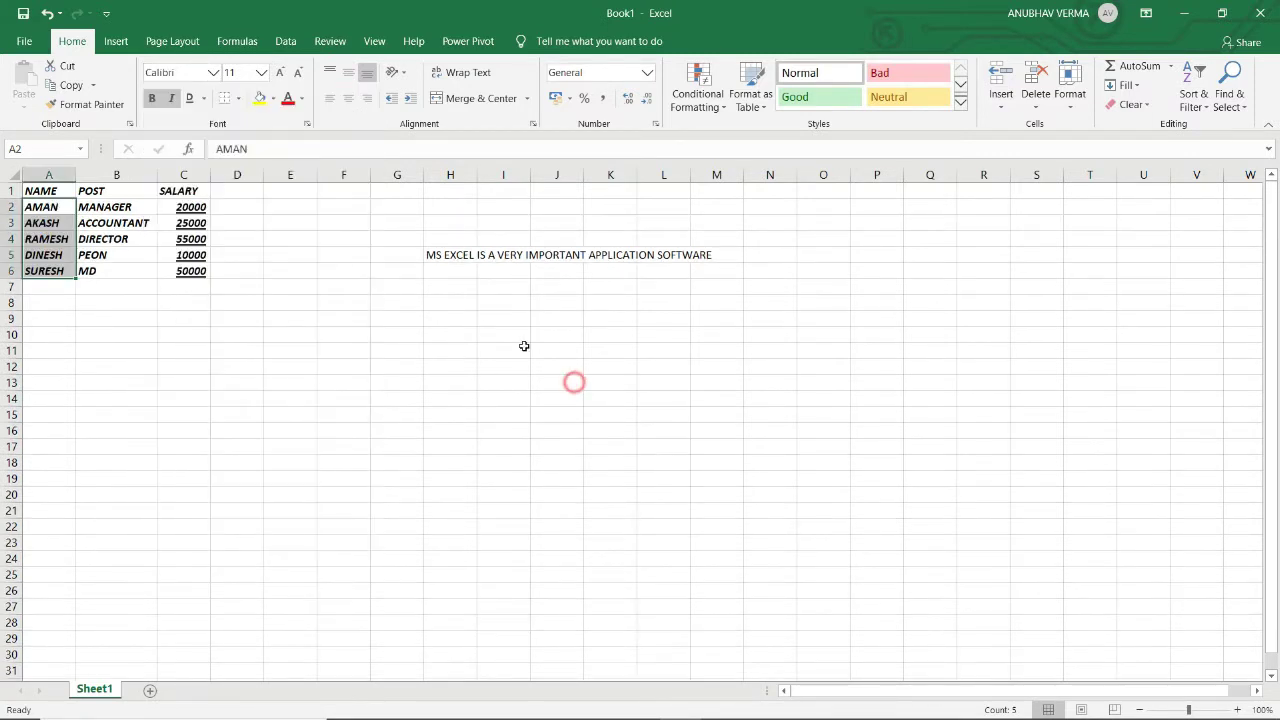
left_click(263, 73)
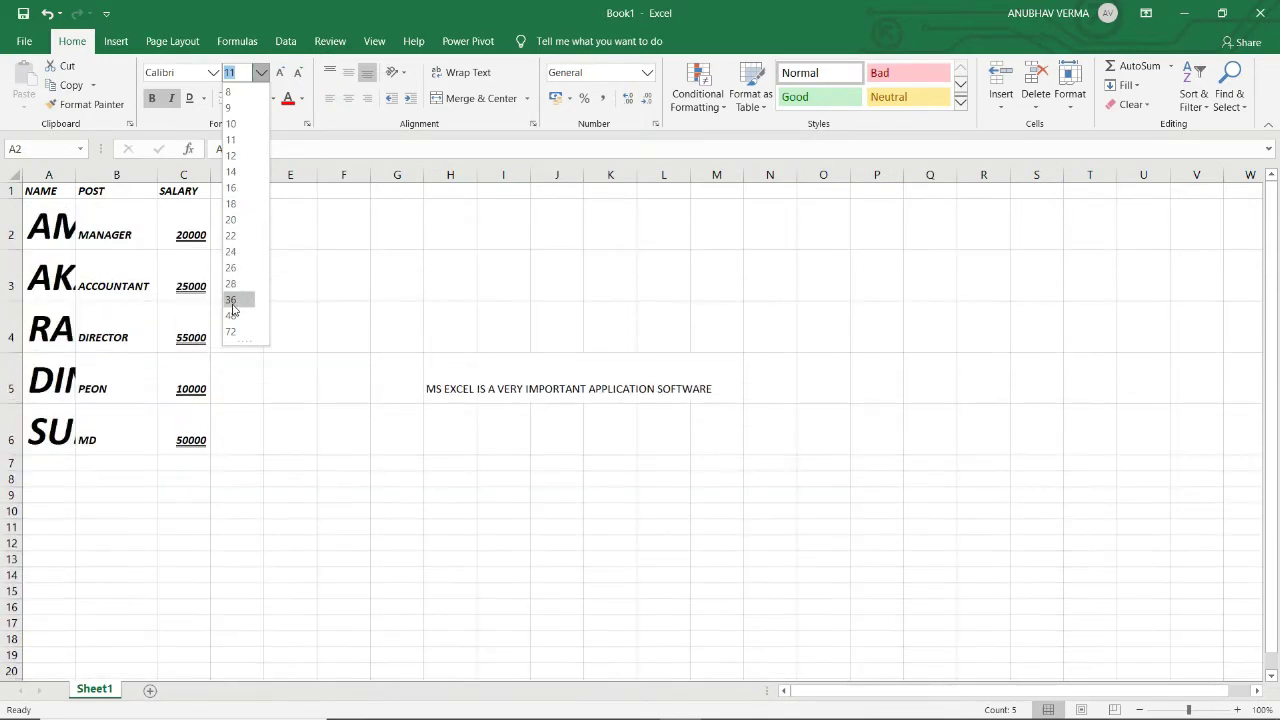
Try enlarging and shrinking the names' font in A2:A6, ending at size 14
left_click(244, 140)
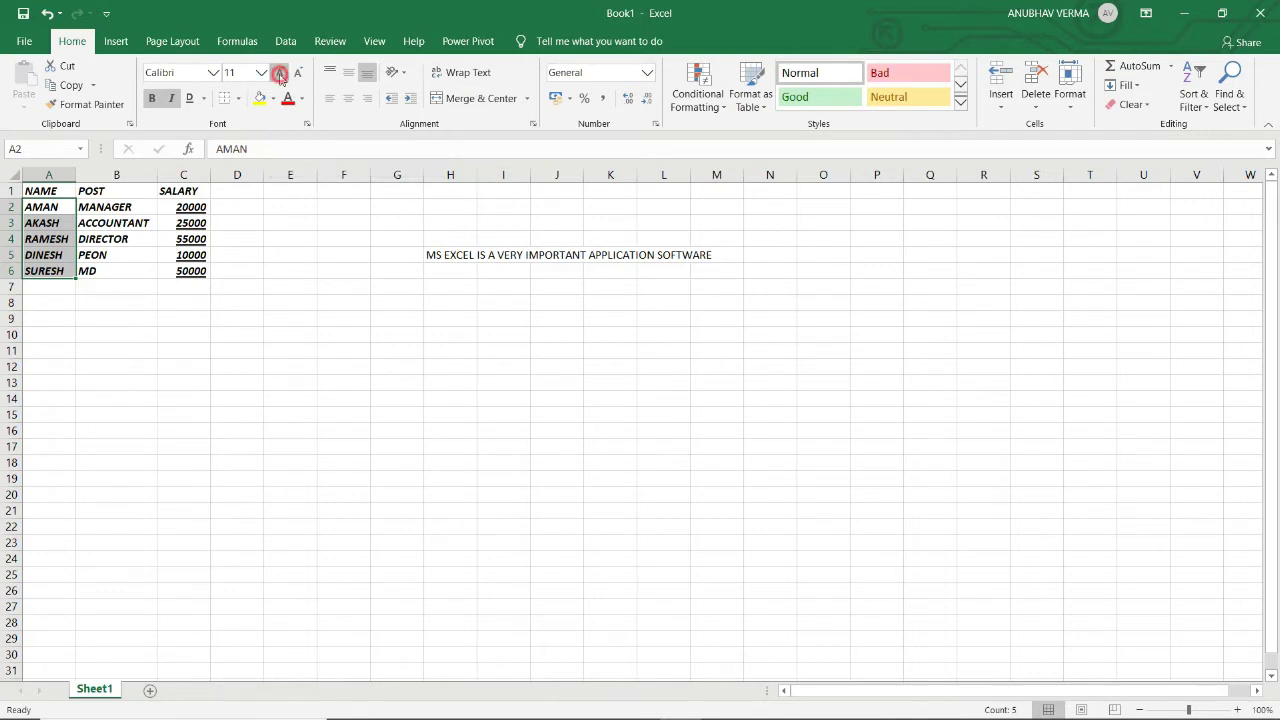
left_click(281, 75)
left_click(281, 75)
left_click(280, 74)
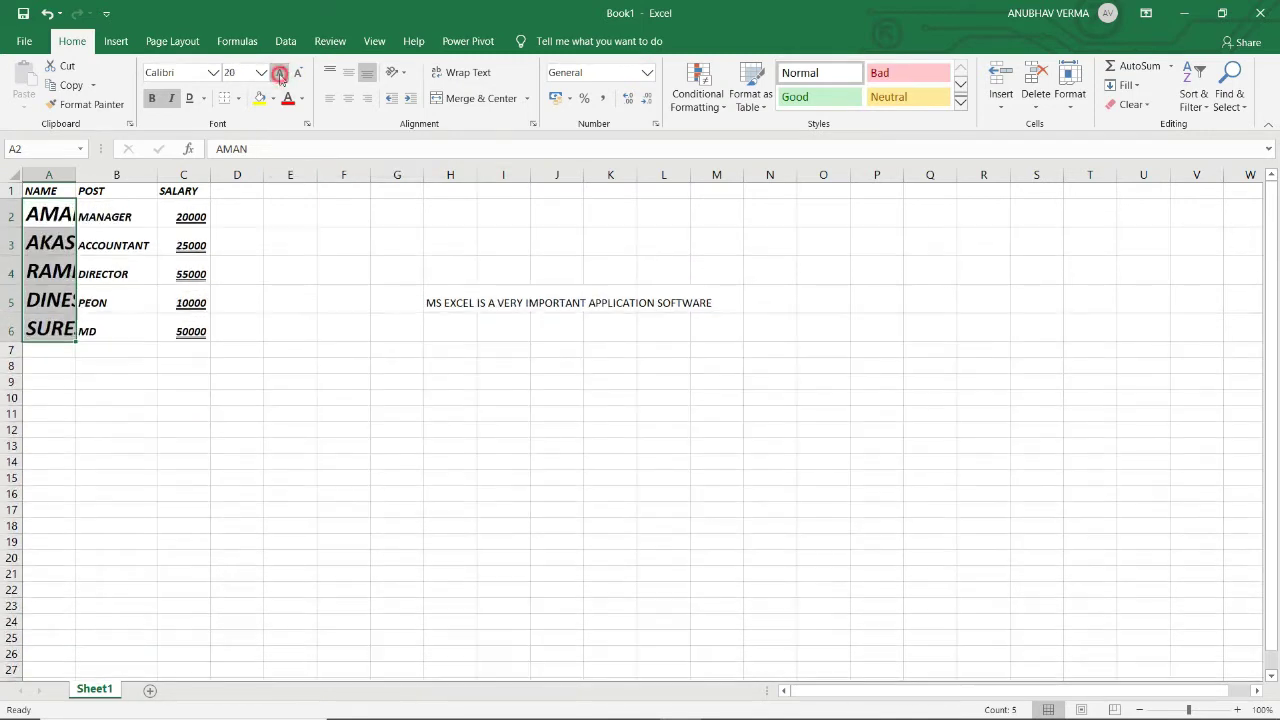
left_click(280, 74)
left_click(260, 72)
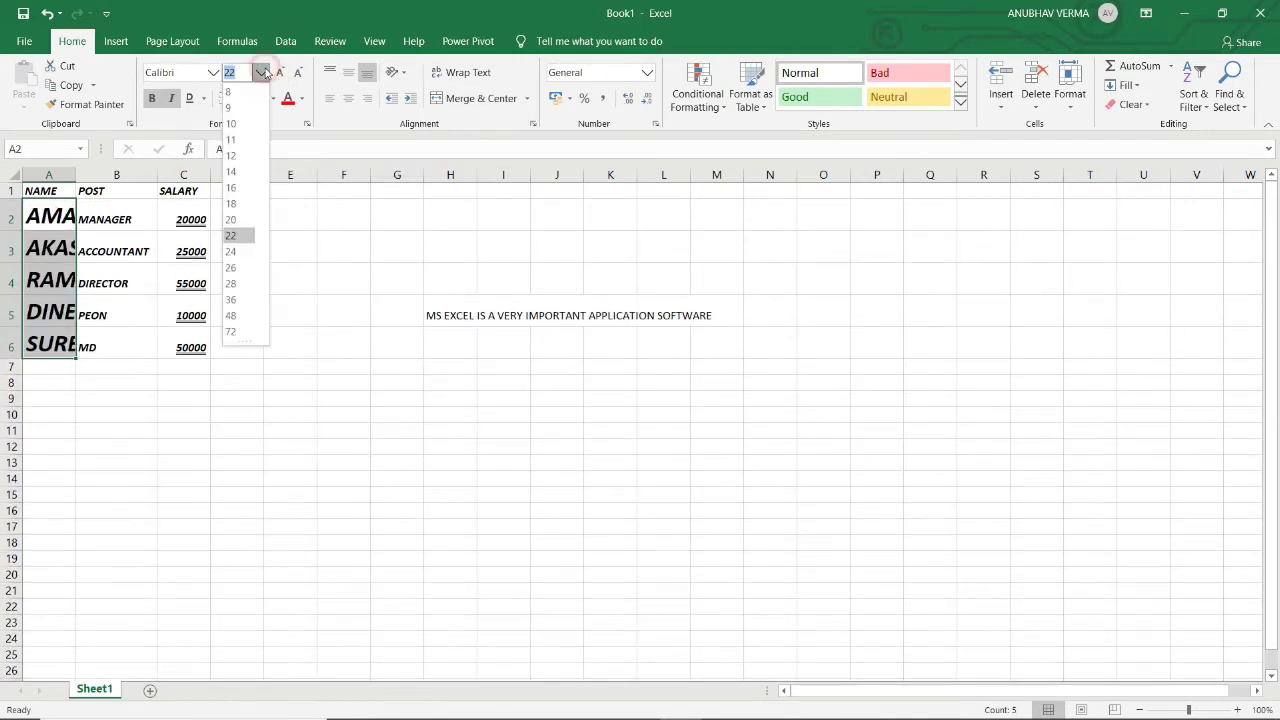
left_click(260, 72)
left_click(282, 74)
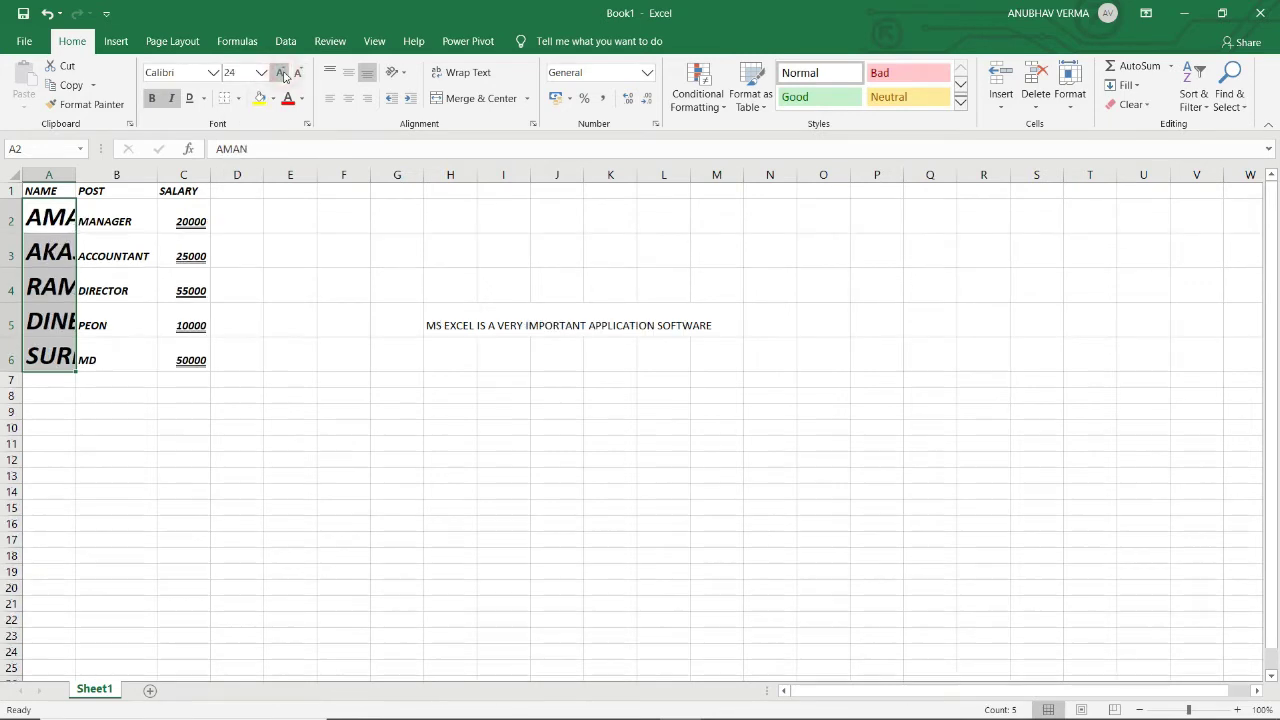
left_click(282, 74)
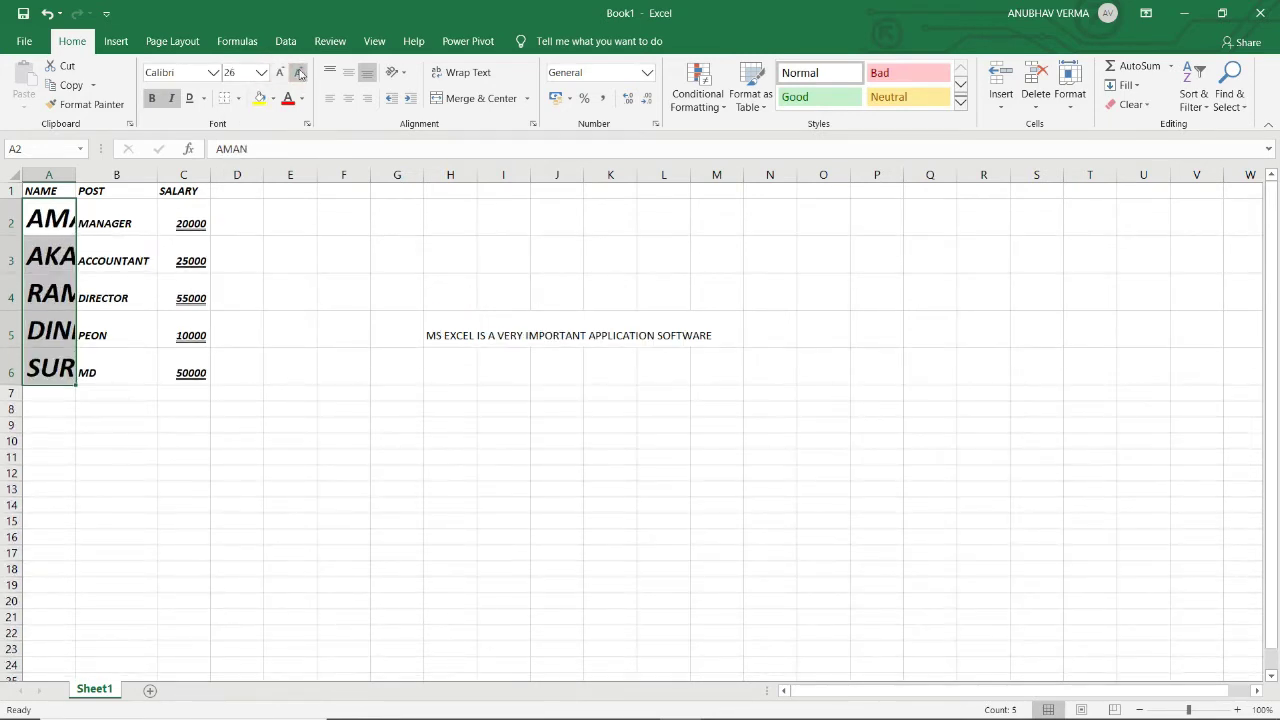
left_click(298, 72)
left_click(298, 72)
left_click(298, 72)
left_click(298, 72)
left_click(298, 72)
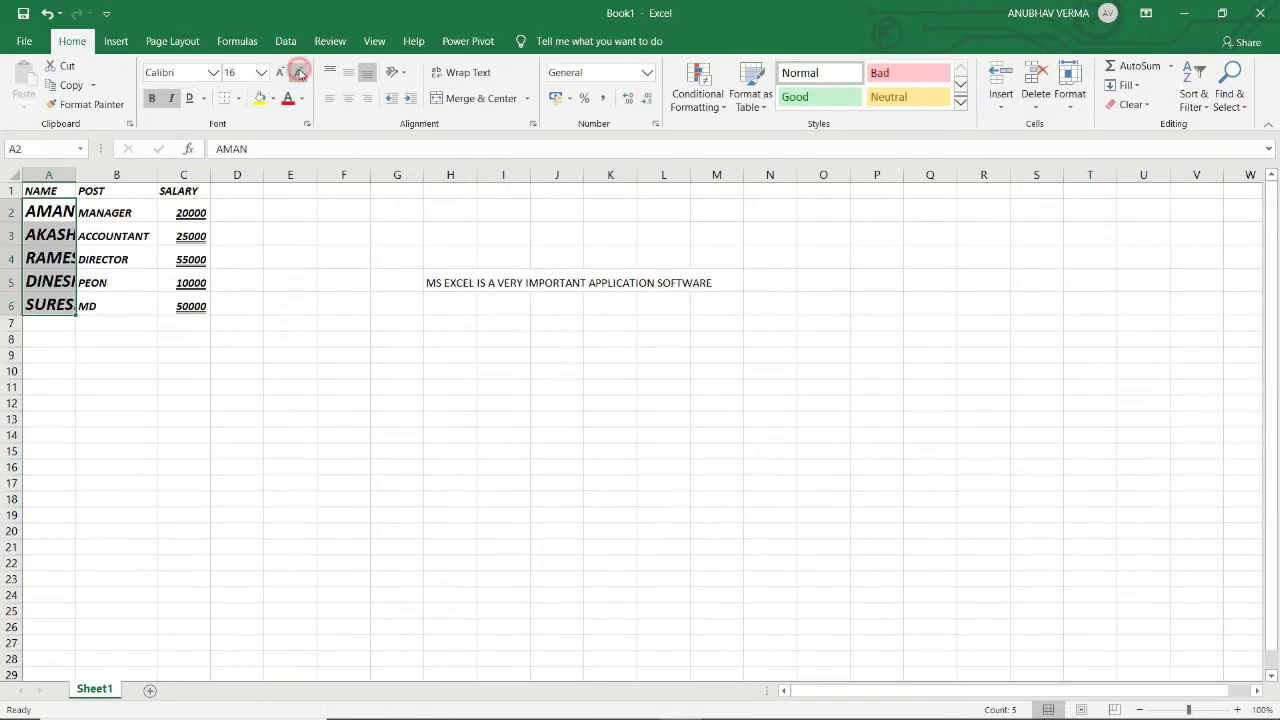
left_click(298, 72)
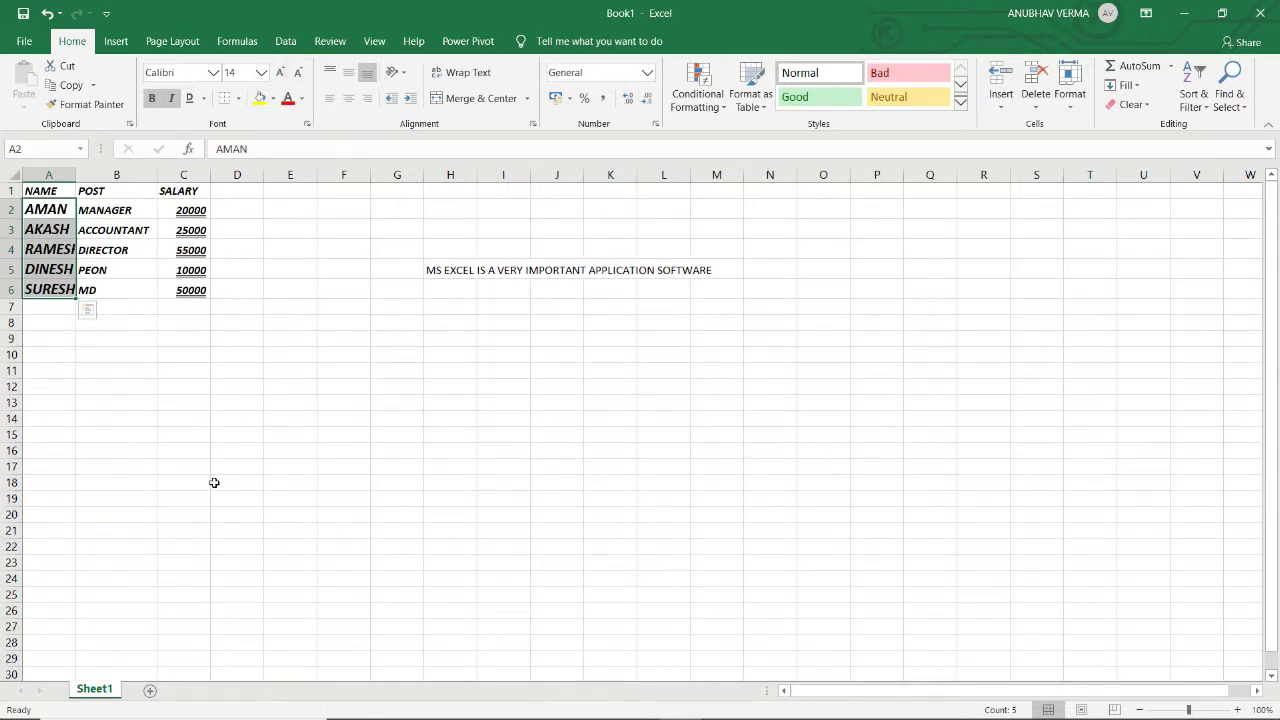
Set the names to size 22, enlarge further, then return them to size 11
left_click(259, 73)
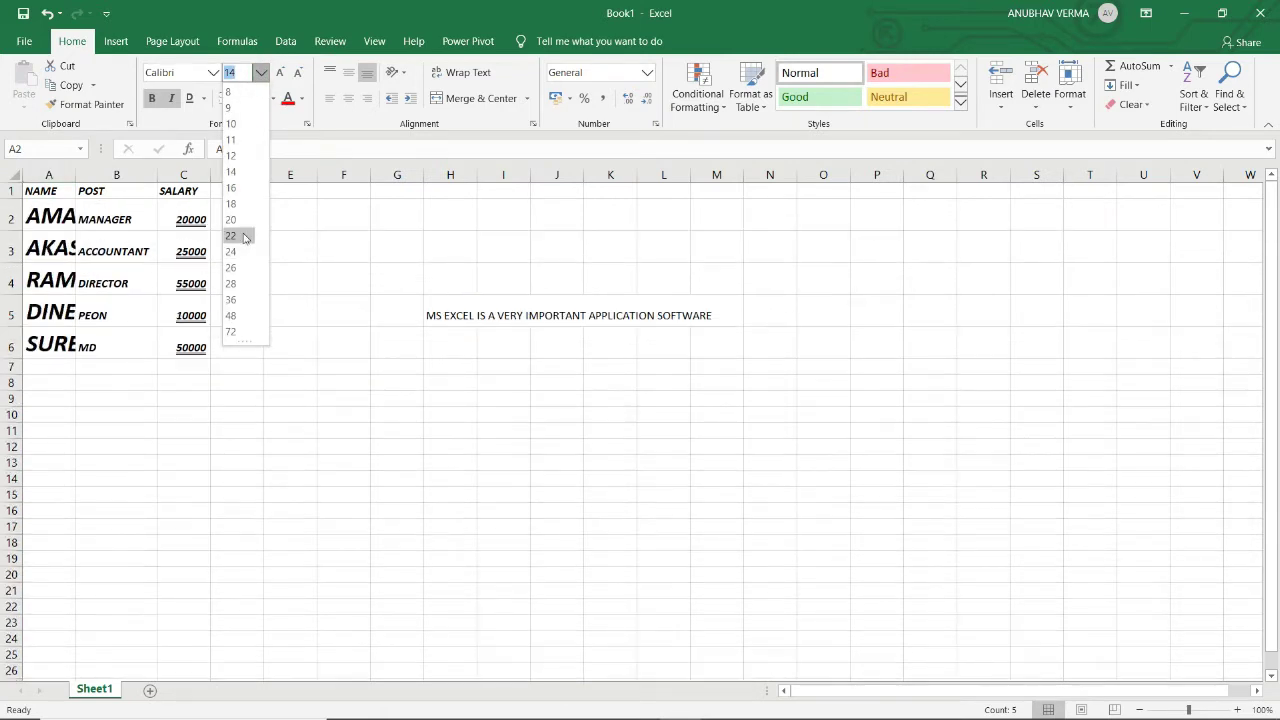
left_click(243, 237)
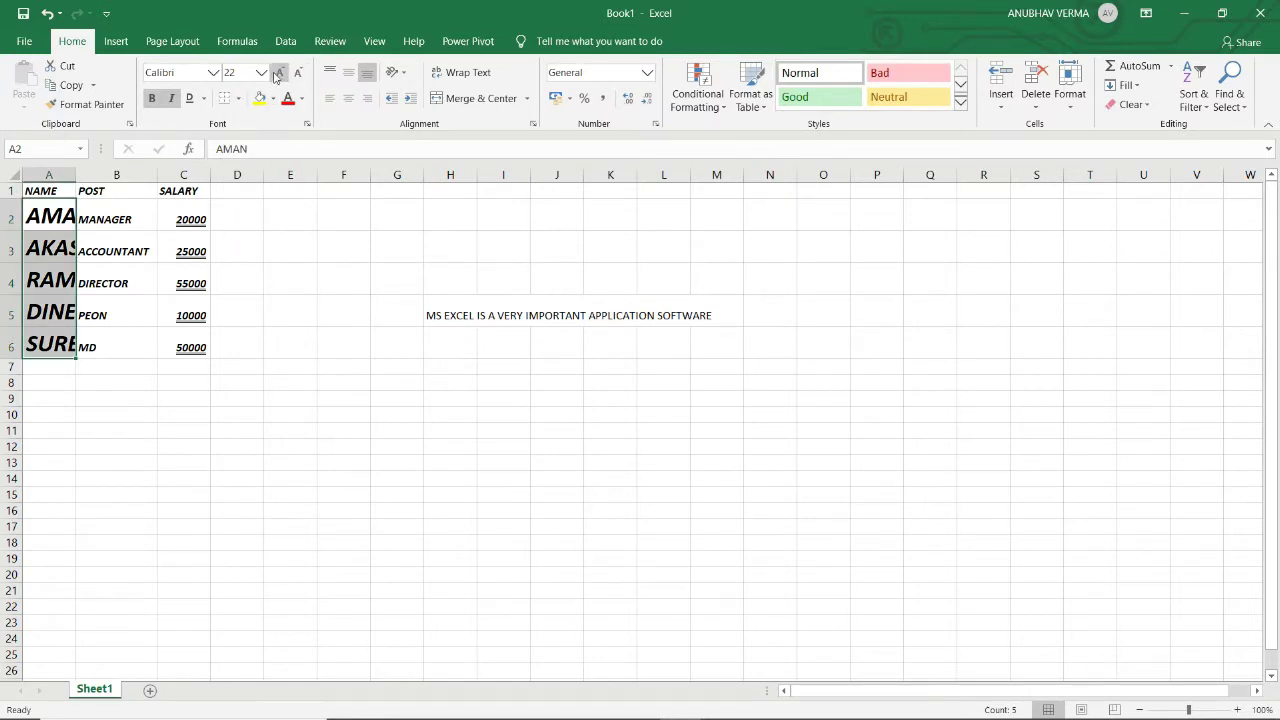
left_click(278, 75)
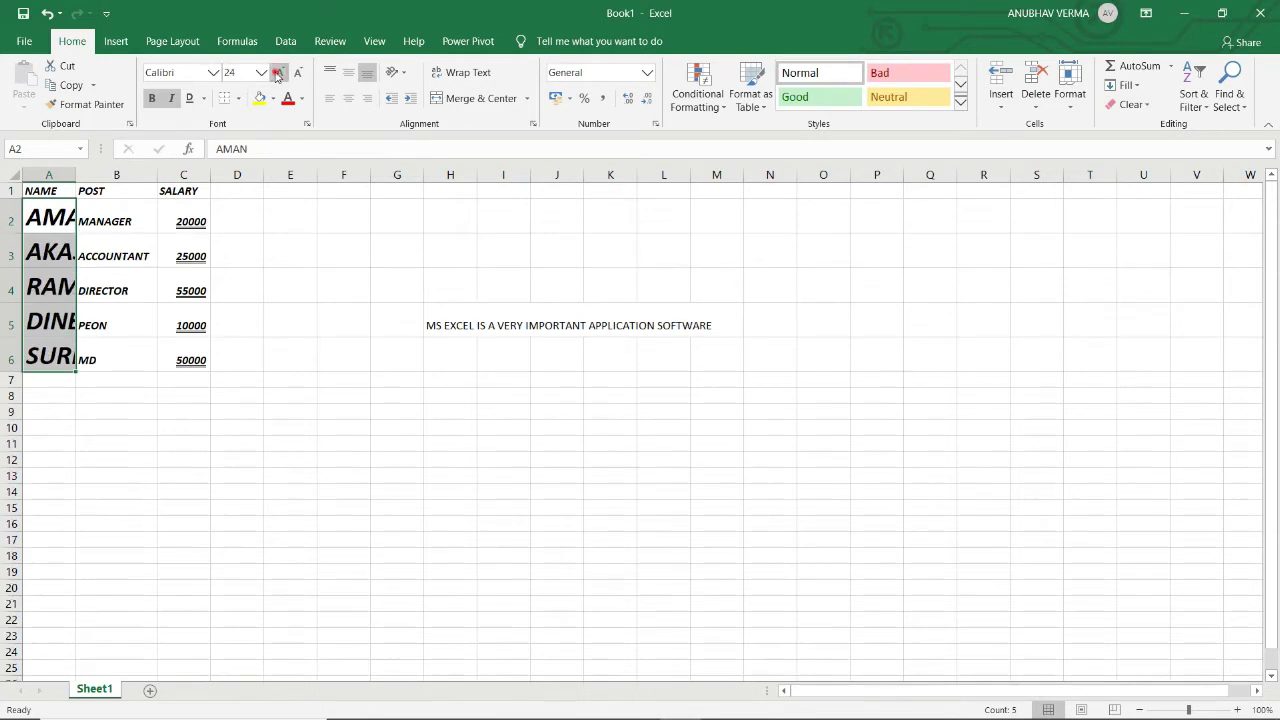
left_click(278, 75)
left_click(278, 75)
left_click(278, 75)
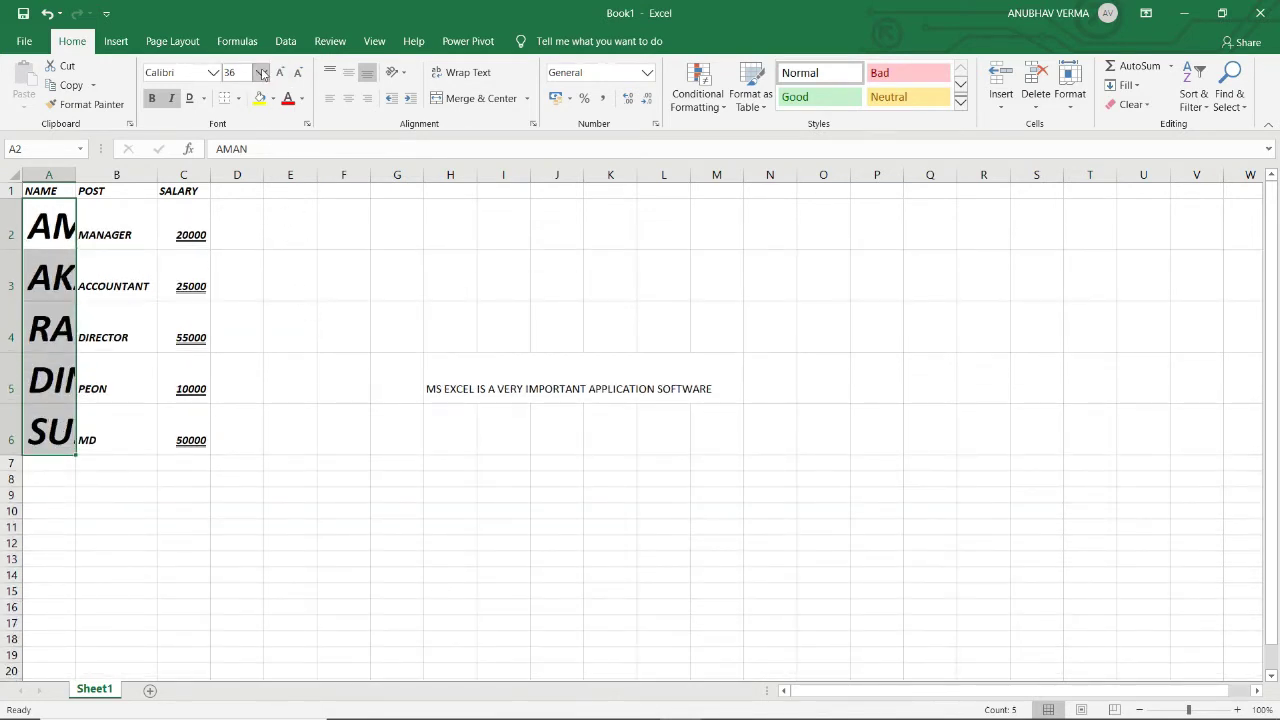
left_click(261, 72)
left_click(238, 140)
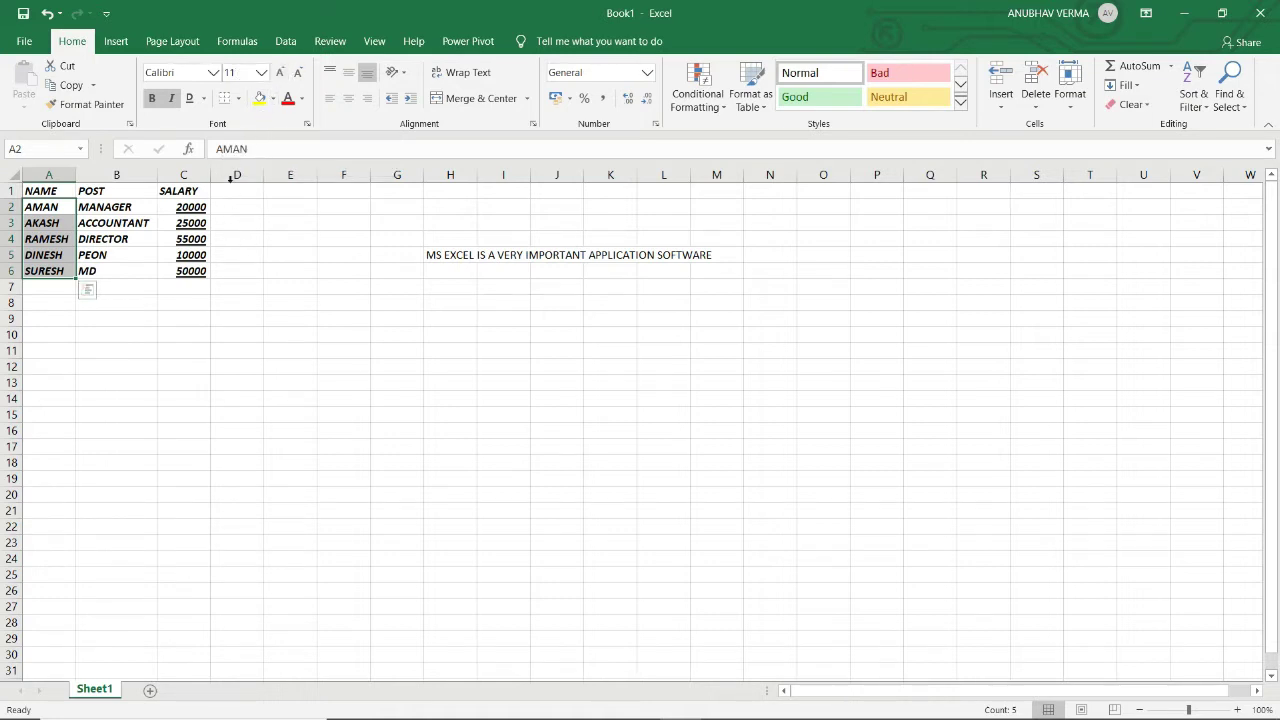
Apply a Bottom Border beneath the table A1:C6
left_click(239, 100)
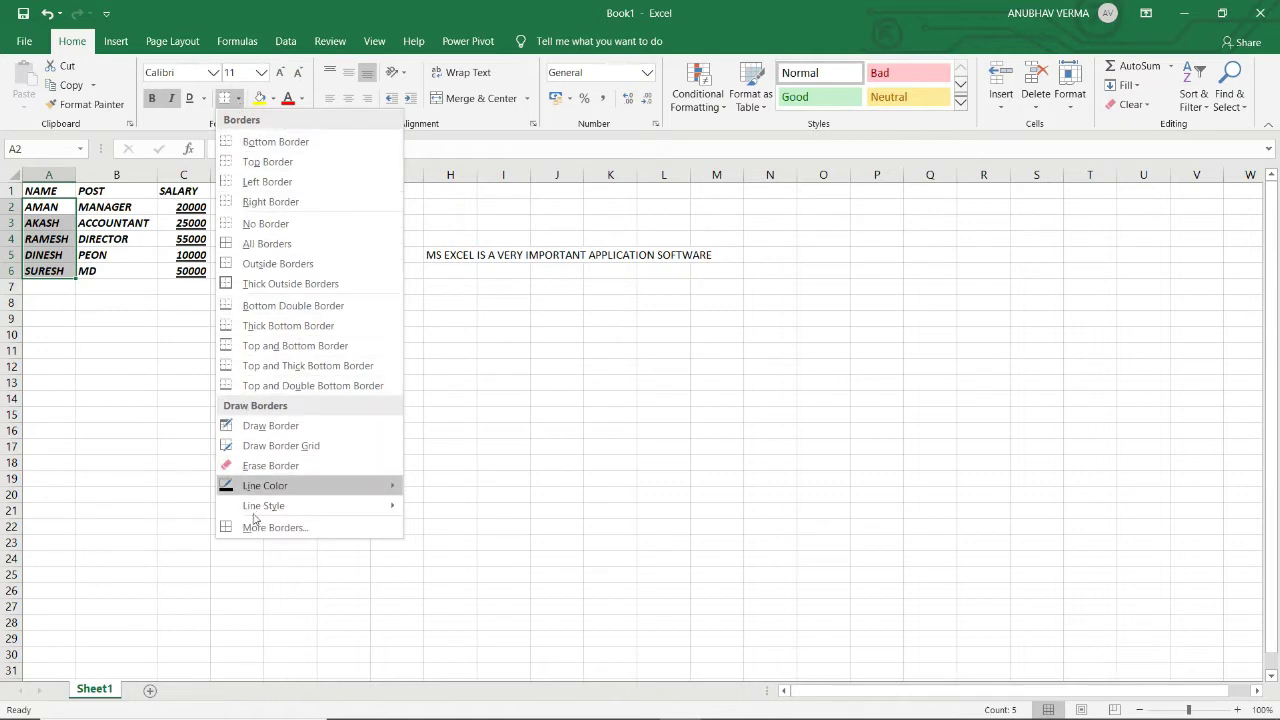
left_click(88, 322)
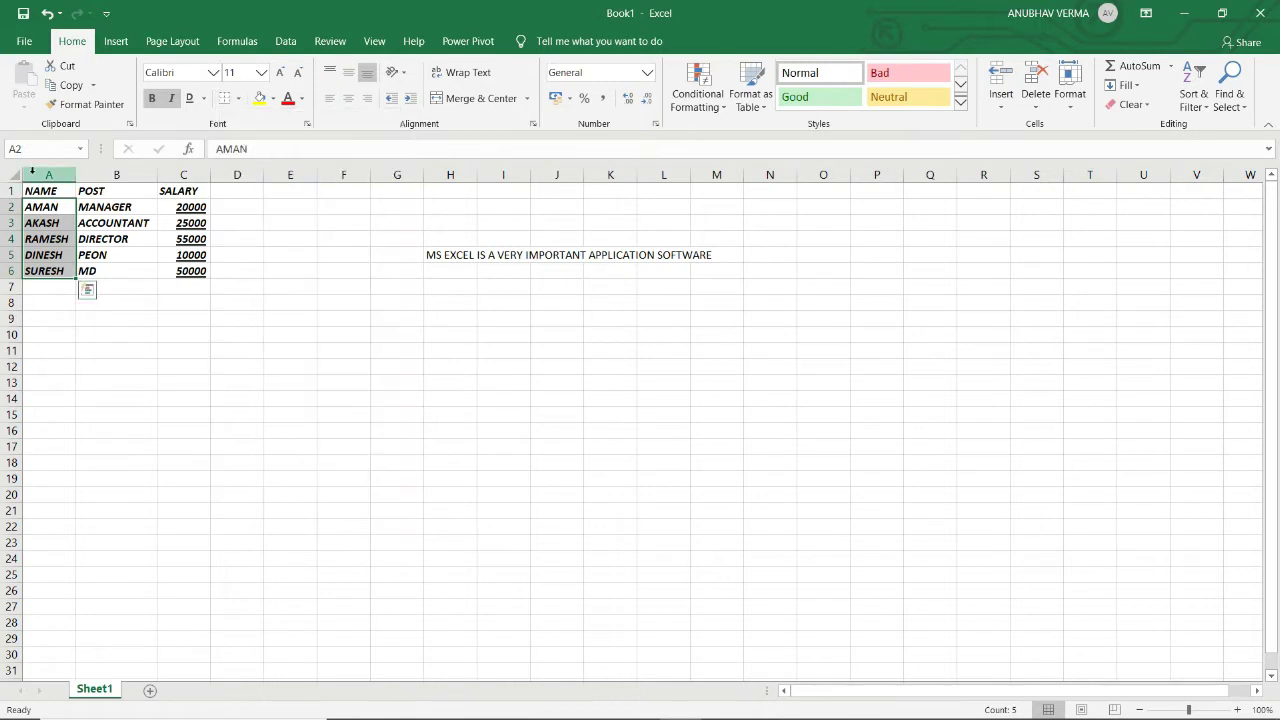
mouse_move(40, 190)
left_mouse_down()
mouse_move(50, 255)
mouse_move(190, 270)
left_mouse_up()
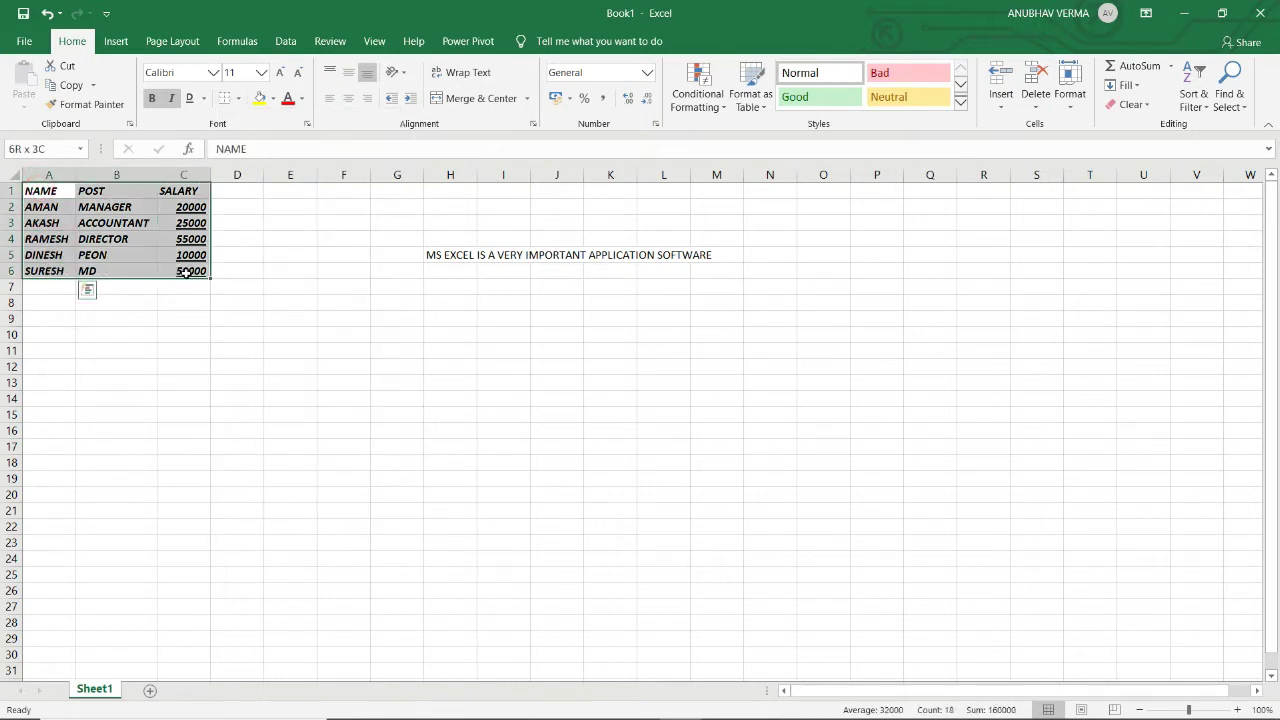
left_click(239, 98)
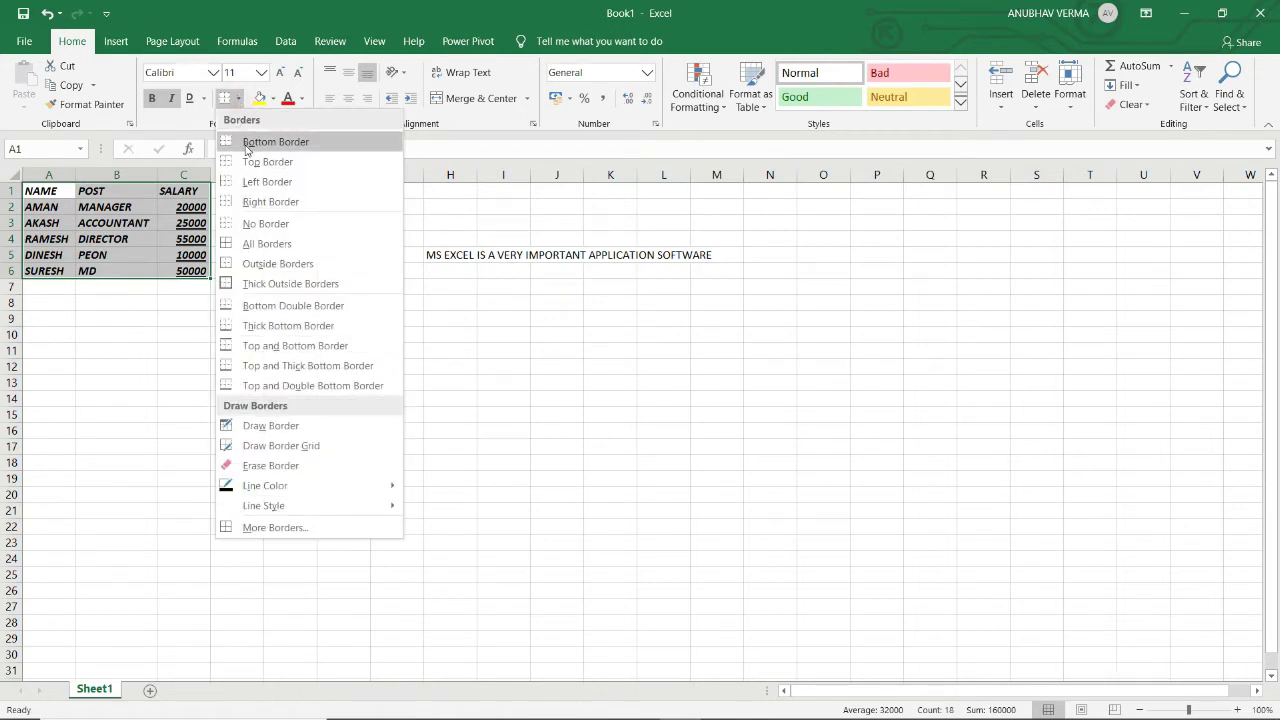
left_click(247, 143)
left_click(185, 349)
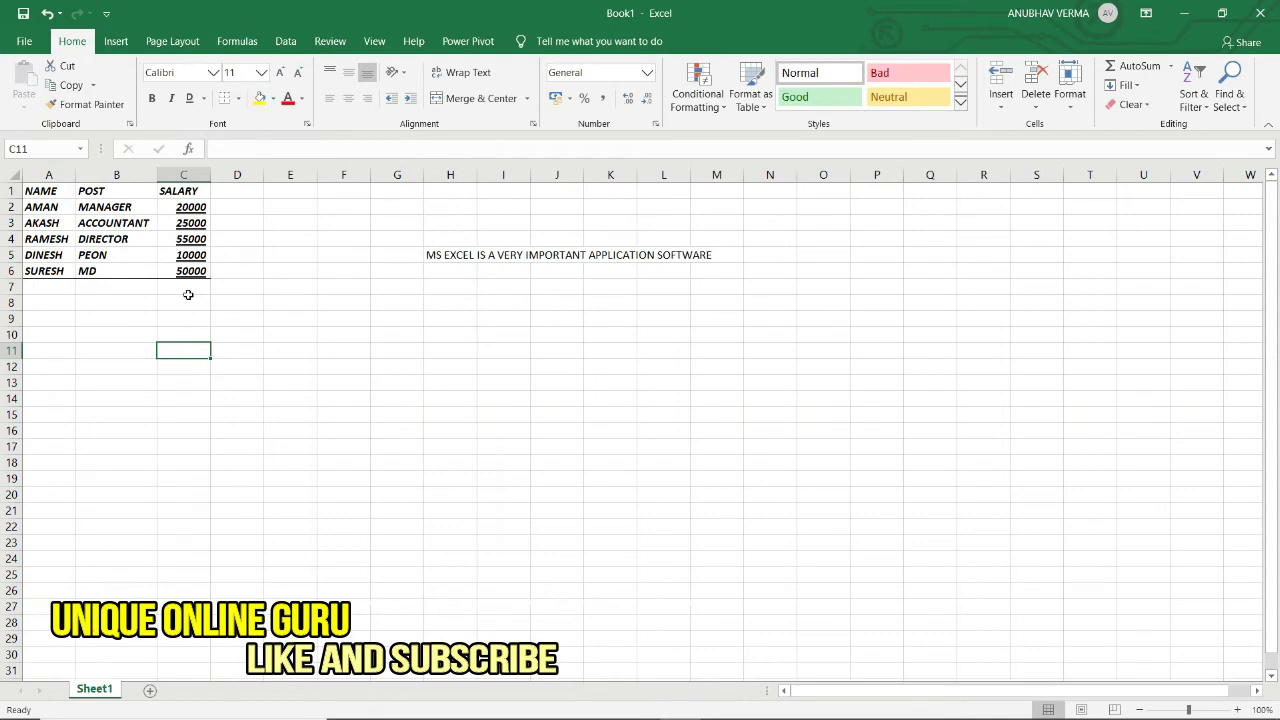
Review the border options again and reselect the whole table A1:C6
scroll(187, 296, "up", 1, "ctrl")
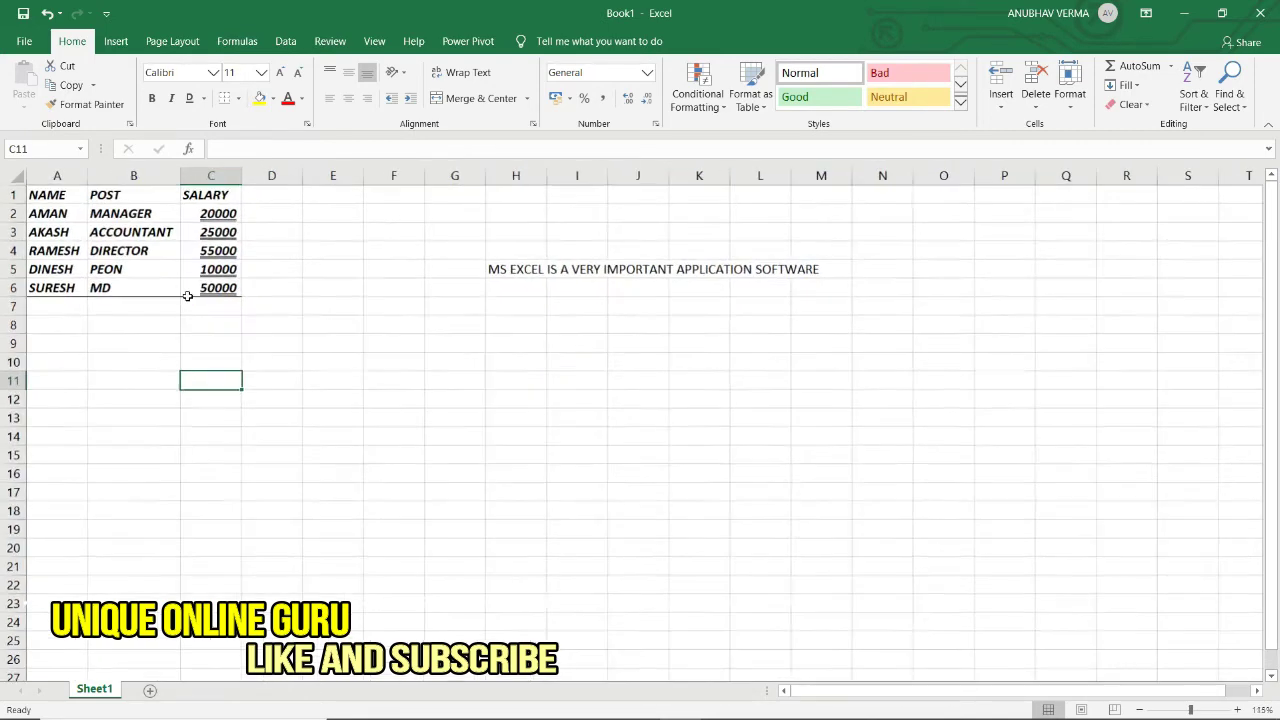
scroll(187, 296, "up", 1, "ctrl")
scroll(187, 296, "up", 1, "ctrl")
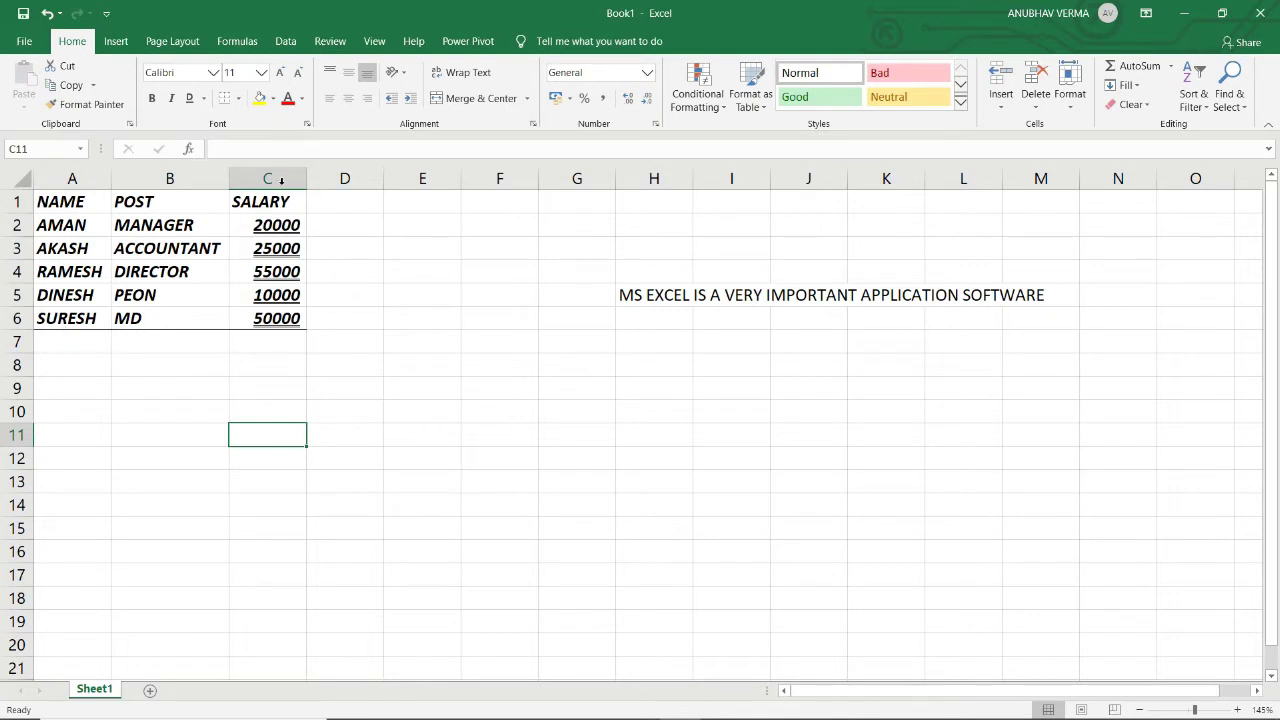
left_click(238, 99)
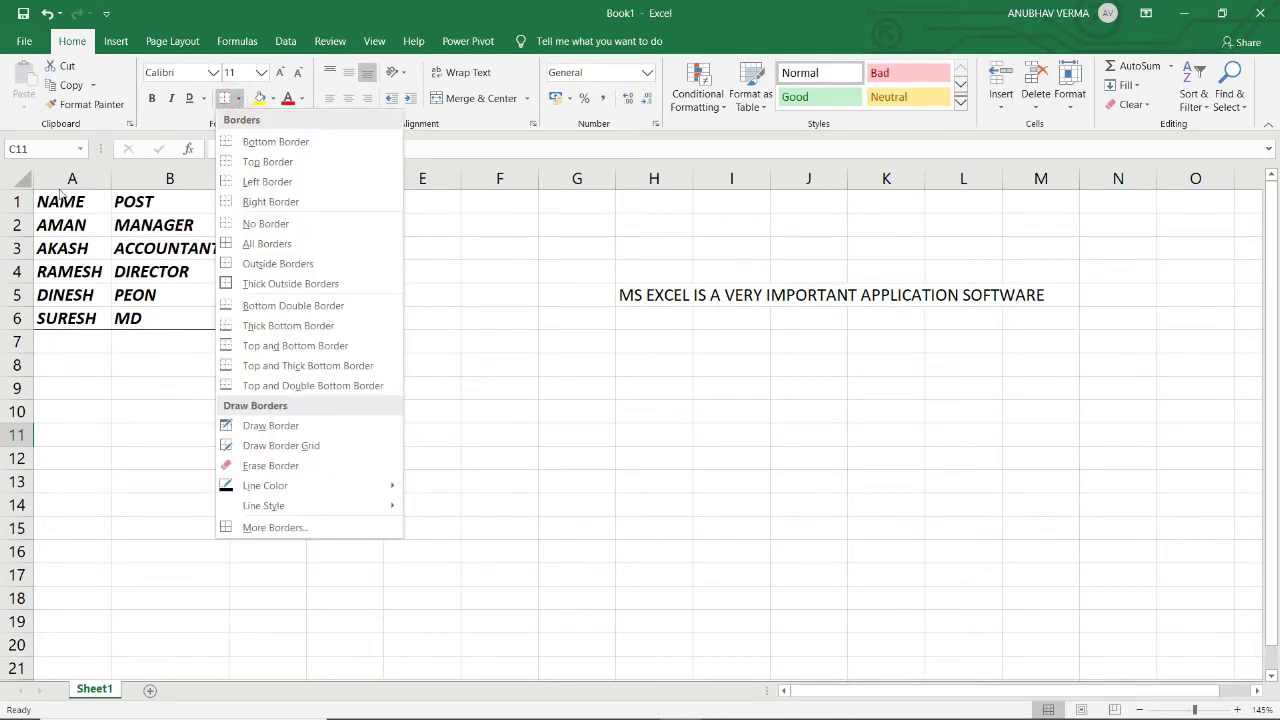
left_click(85, 353)
mouse_move(50, 205)
left_mouse_down()
mouse_move(209, 330)
mouse_move(264, 318)
left_mouse_up()
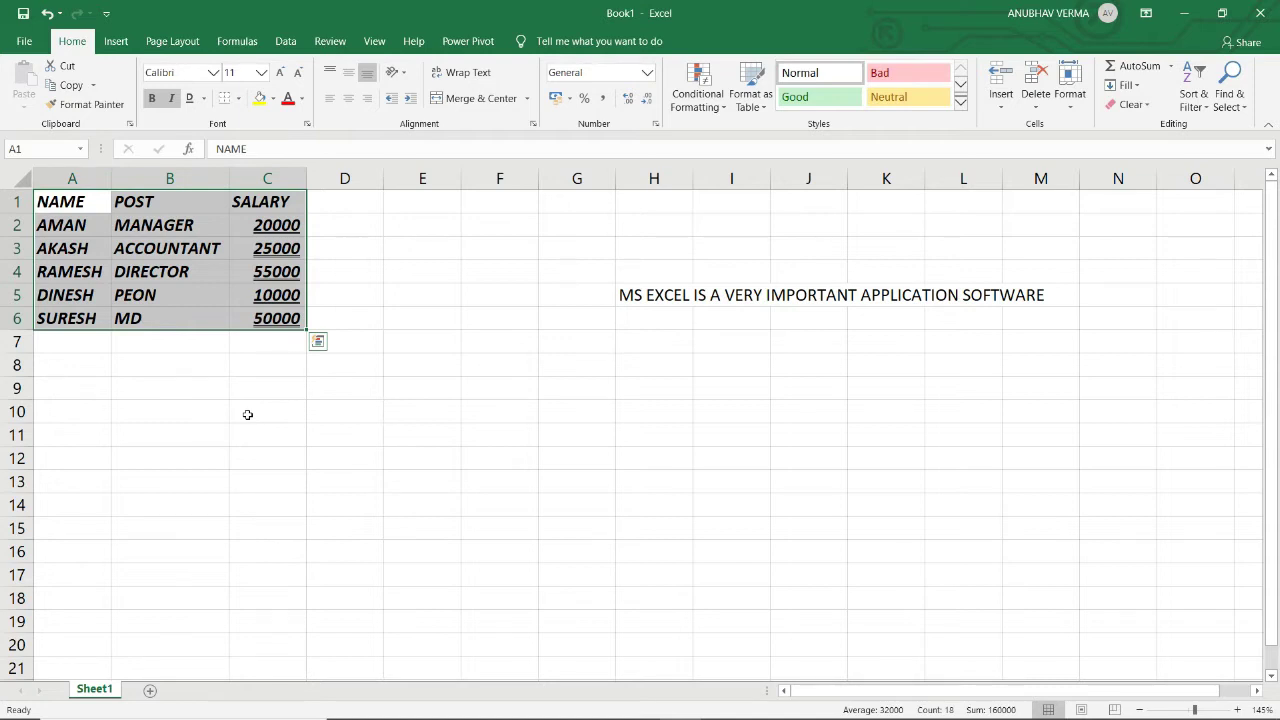
Add a border to the table and shift it down to start at row 8
left_click(239, 98)
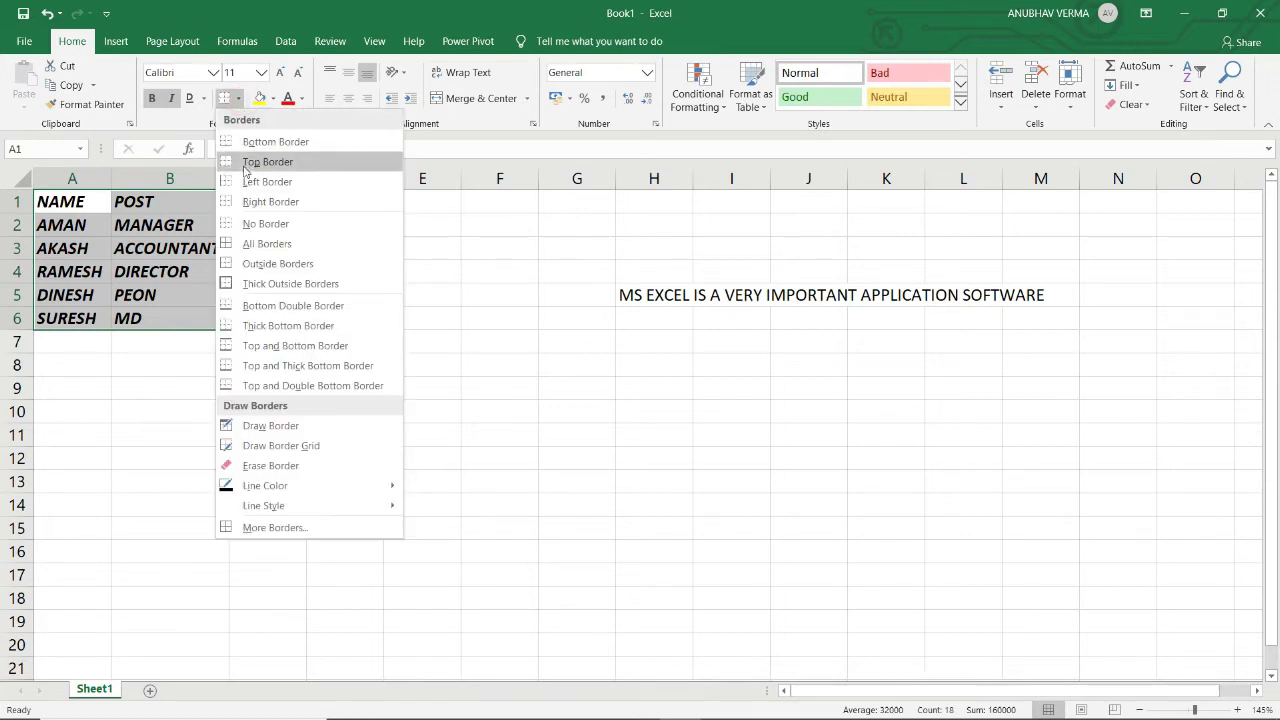
left_click(245, 146)
left_click(197, 409)
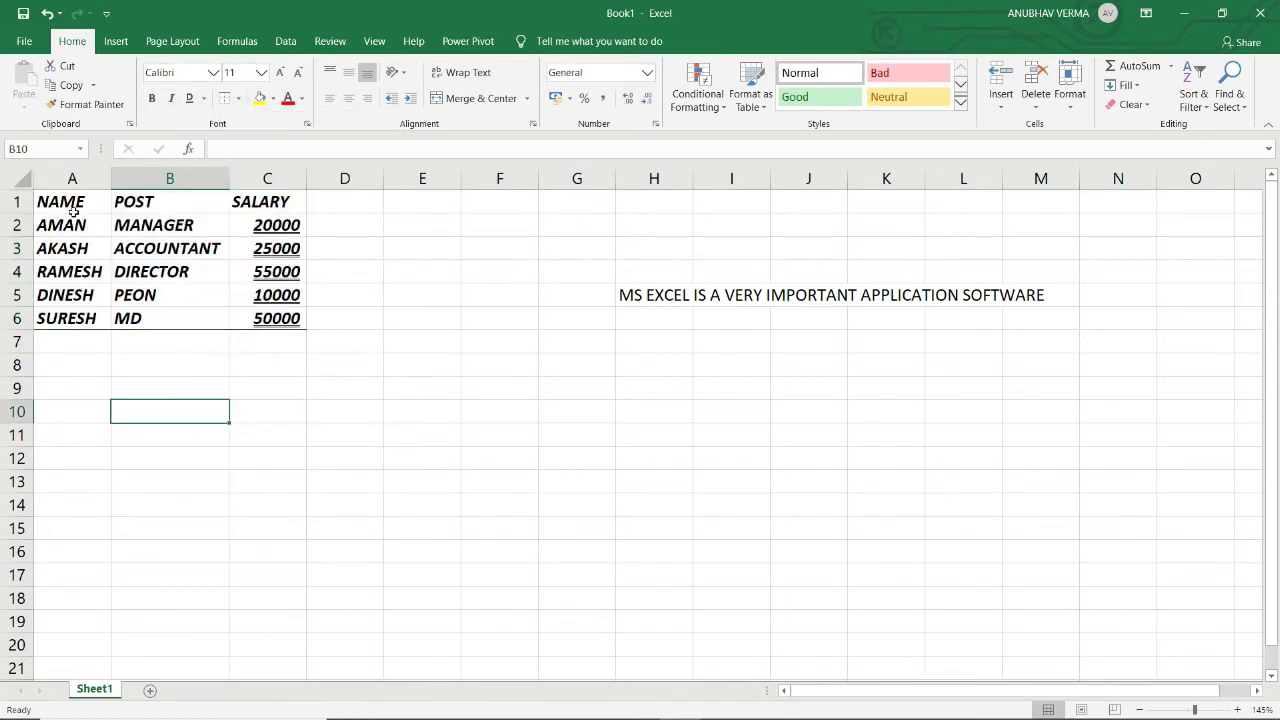
left_click(217, 290)
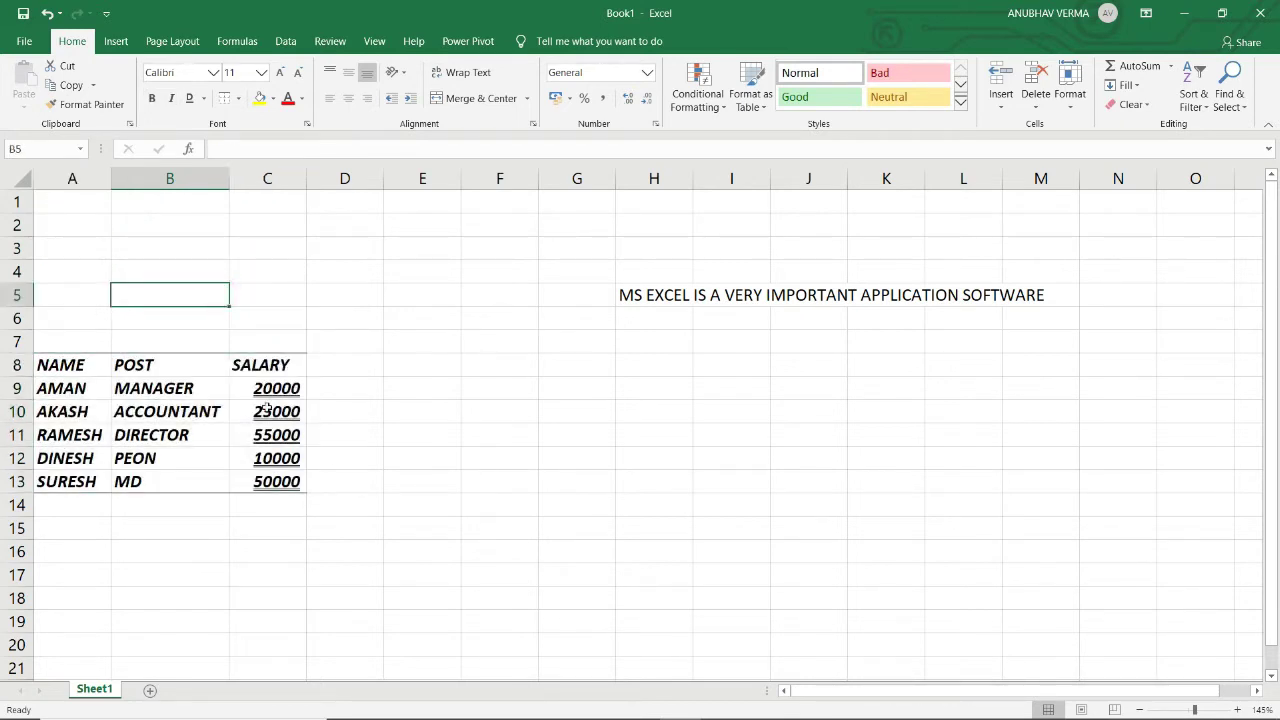
Apply All Borders to every cell of the table in A8:C13
left_click(239, 99)
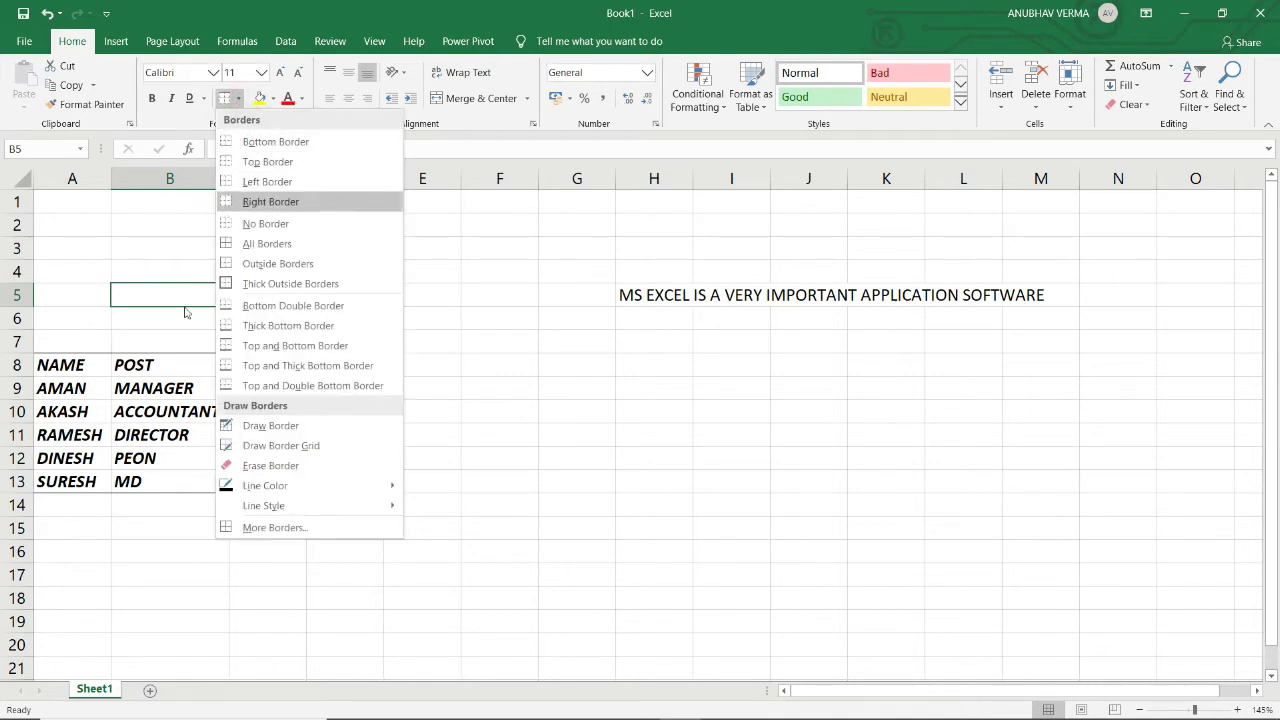
left_click(80, 366)
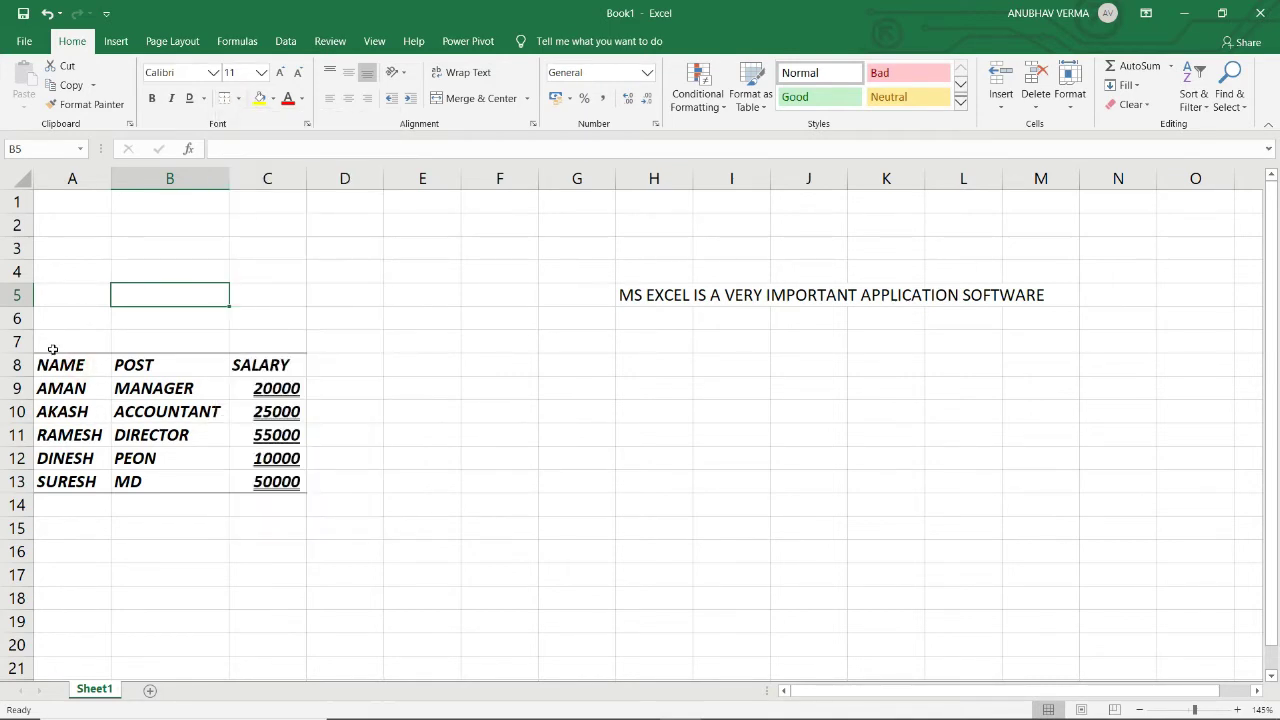
left_click_drag(55, 362, 251, 483)
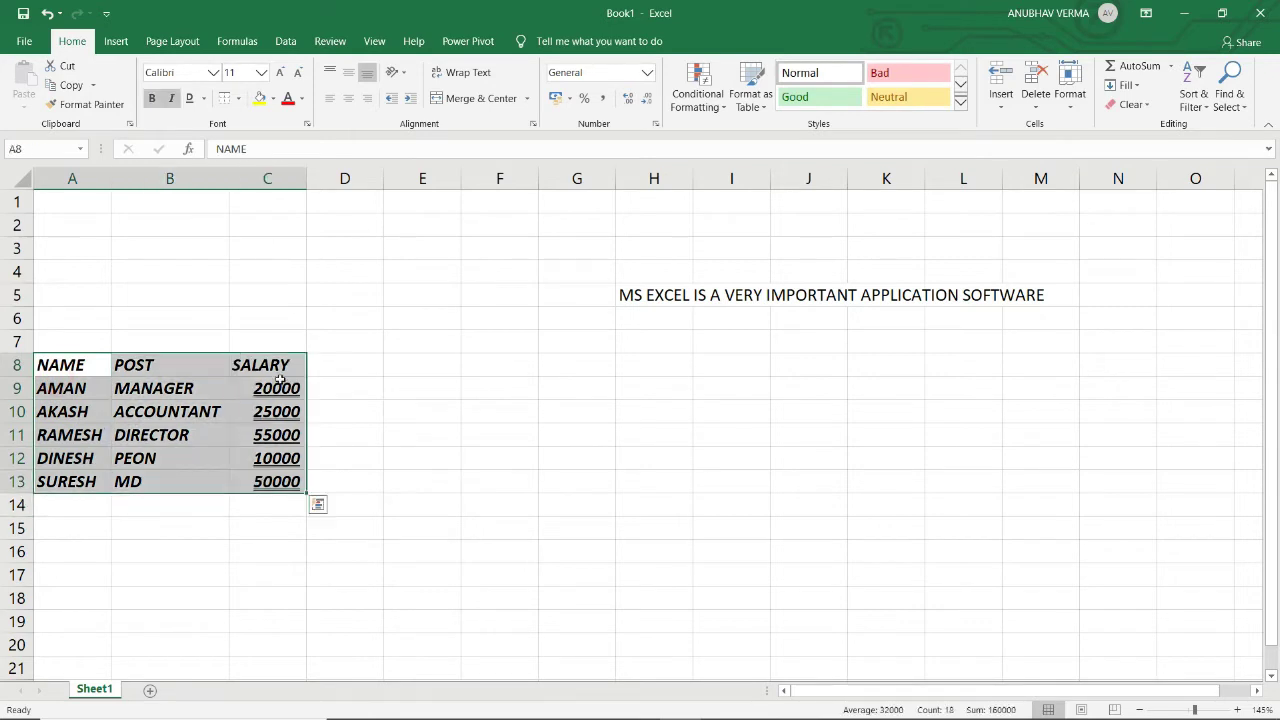
left_click(239, 99)
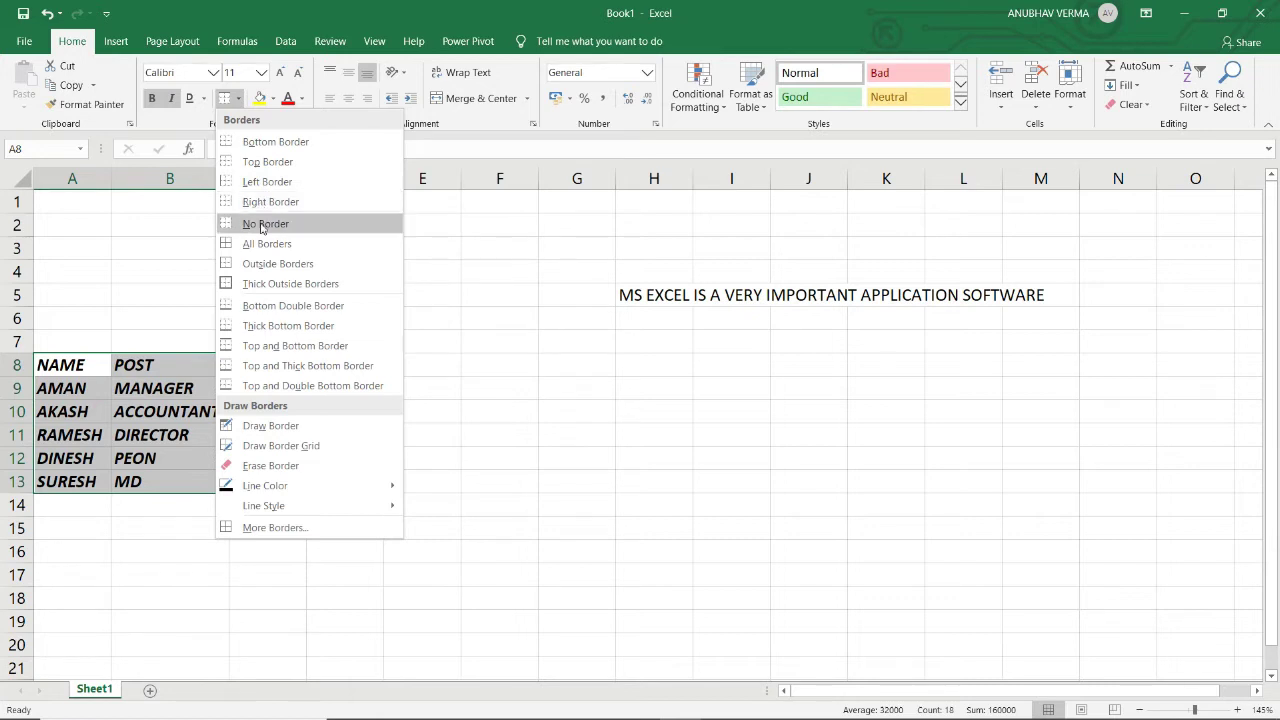
left_click(261, 244)
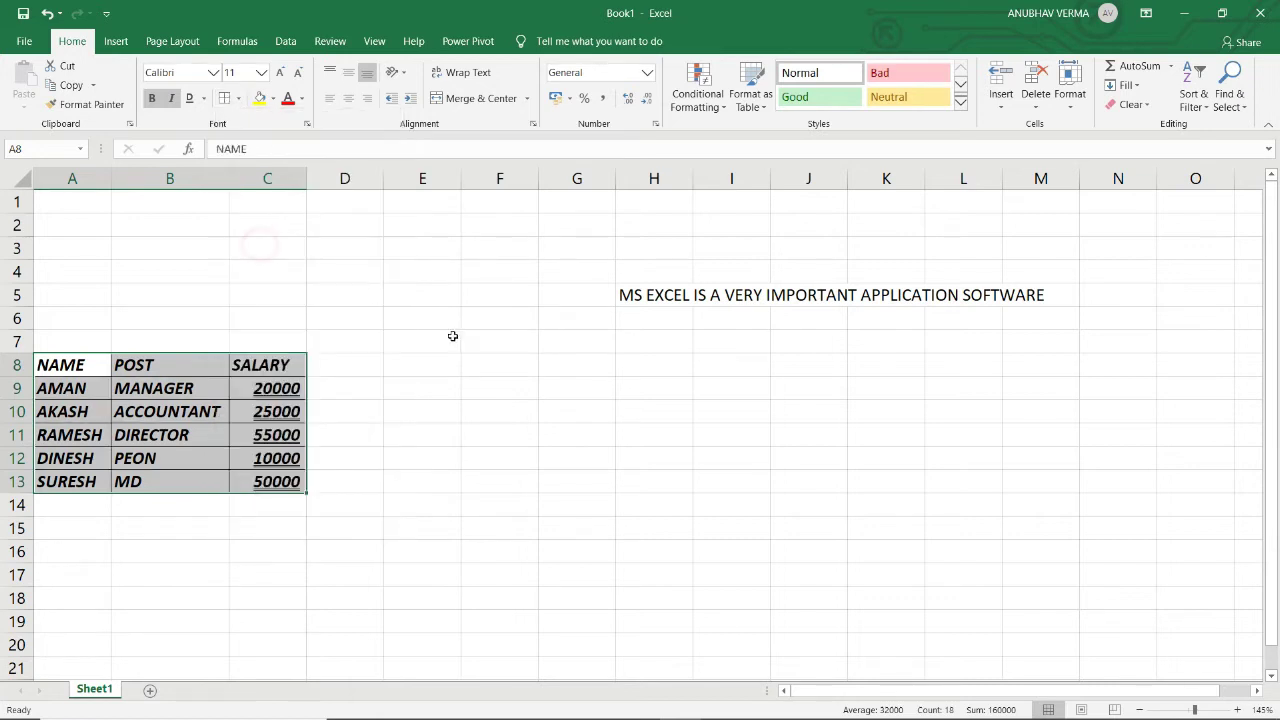
left_click(451, 339)
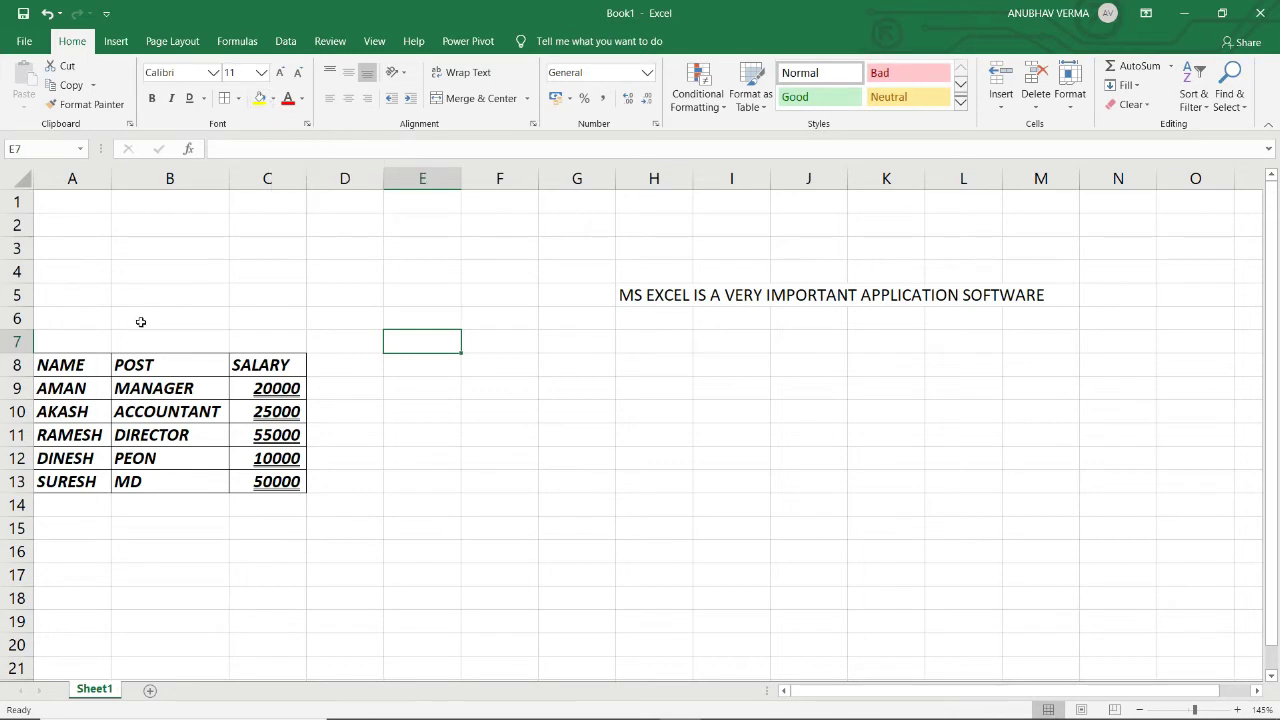
left_click_drag(85, 363, 240, 367)
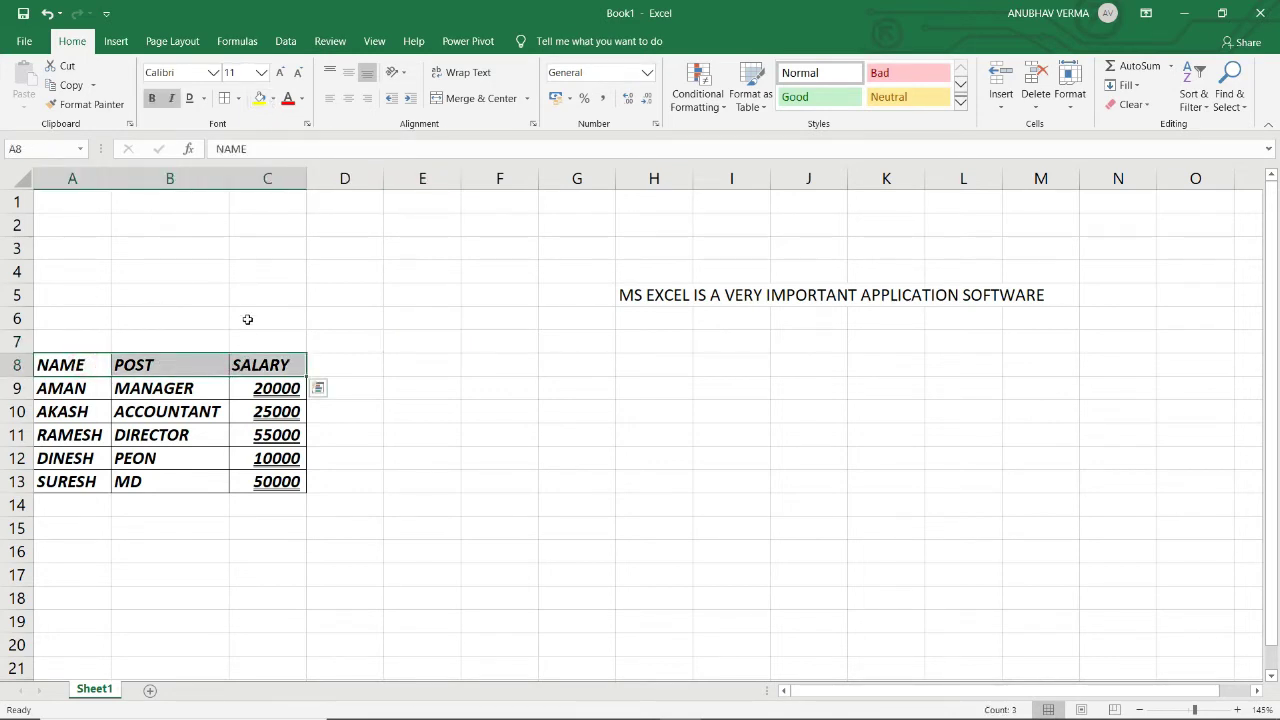
Fill the header row grey and the names in A9:A13 gold
left_click(273, 98)
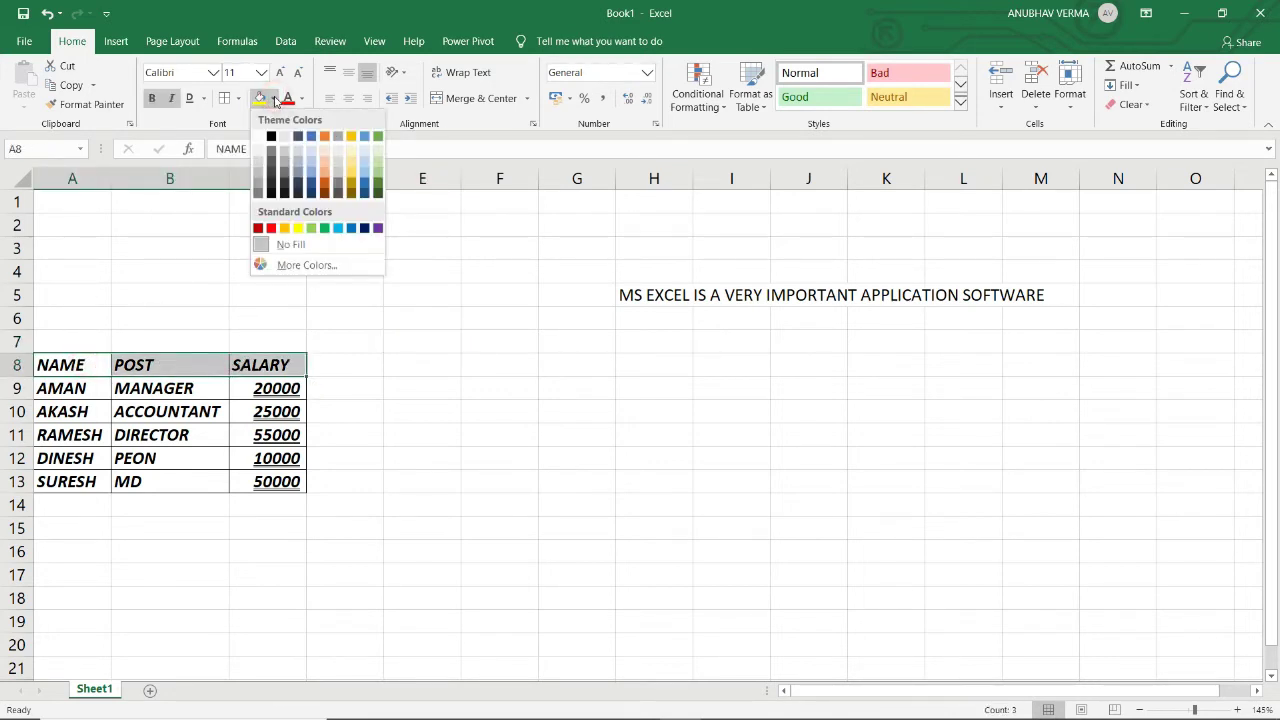
left_click(337, 173)
left_click_drag(130, 505, 130, 527)
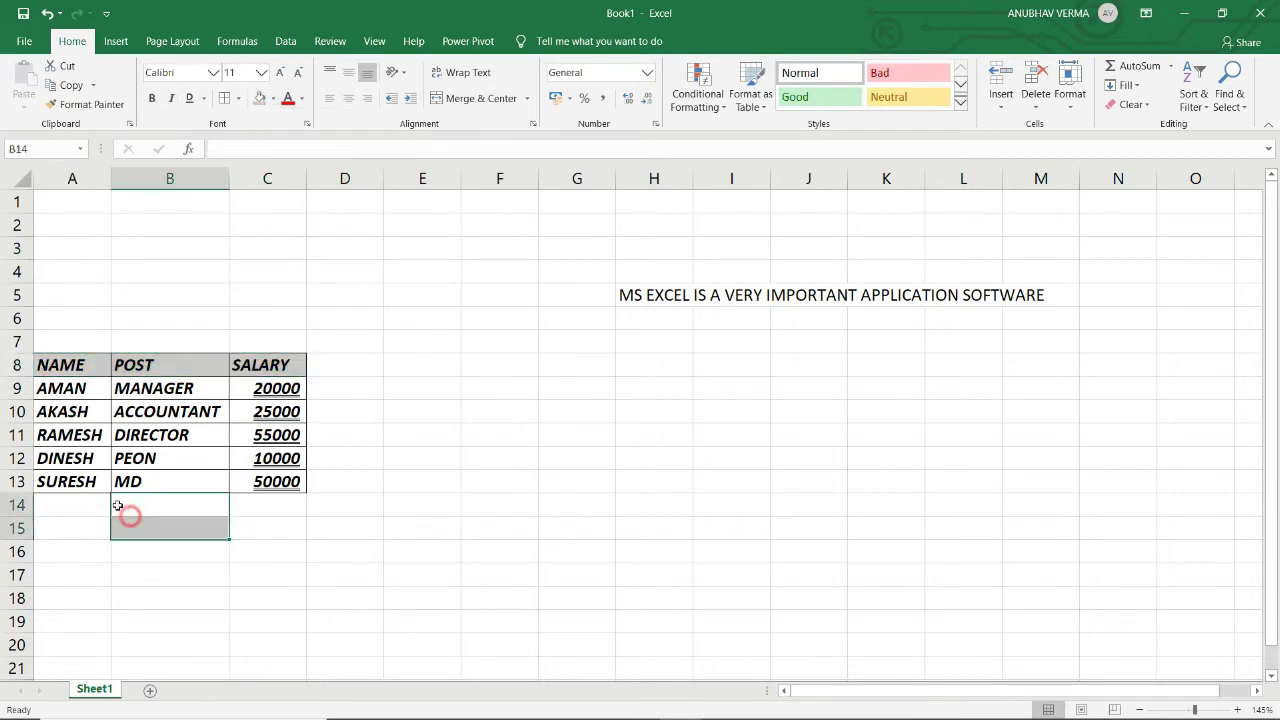
left_click_drag(72, 392, 72, 482)
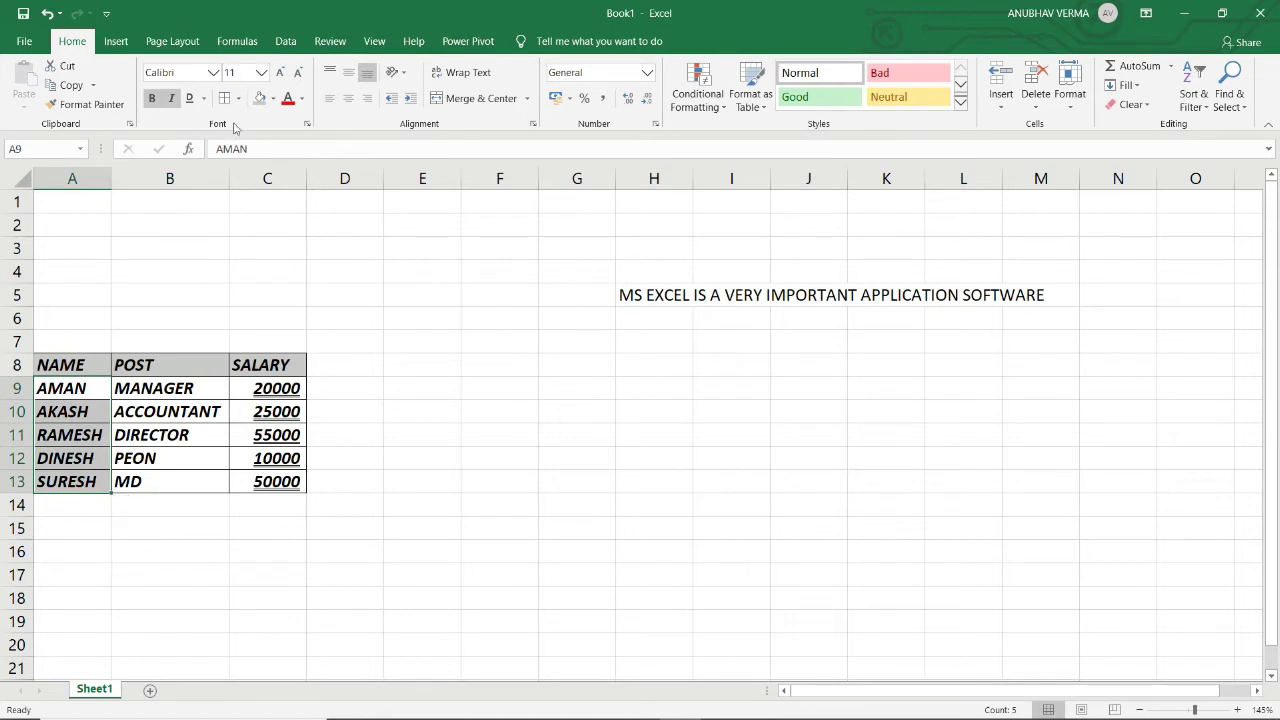
left_click(270, 99)
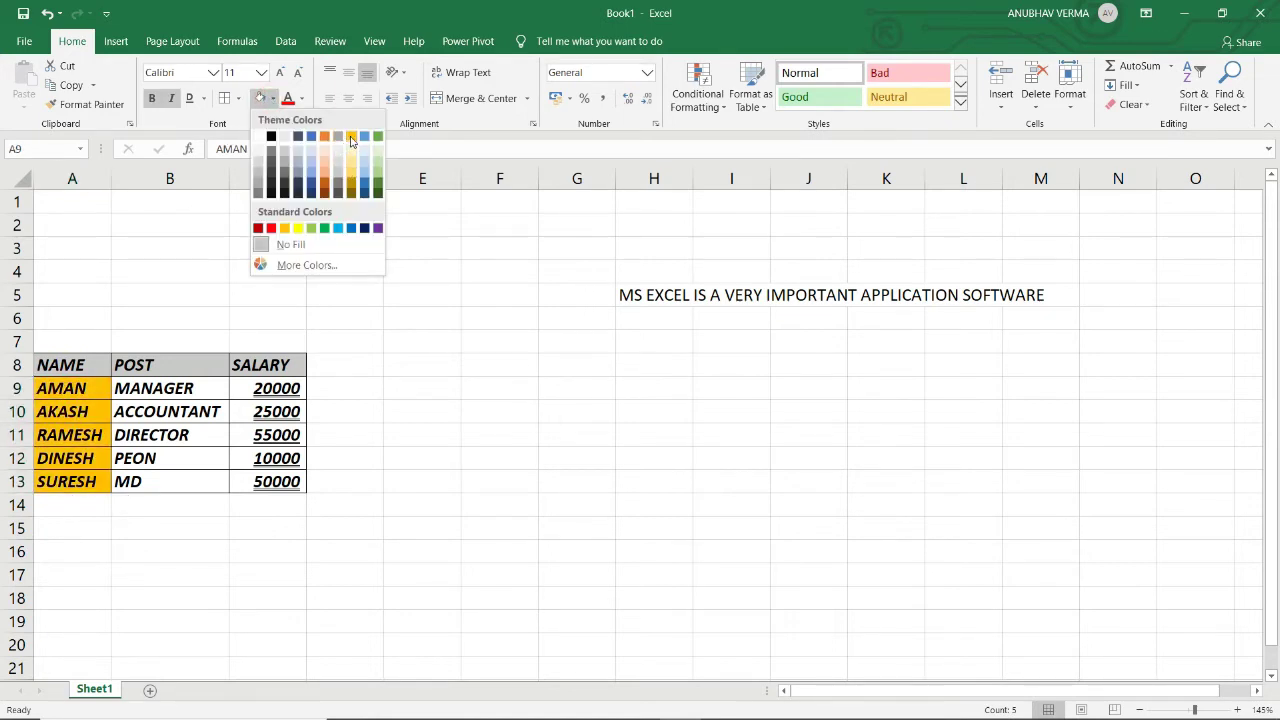
left_click(350, 136)
left_click(363, 360)
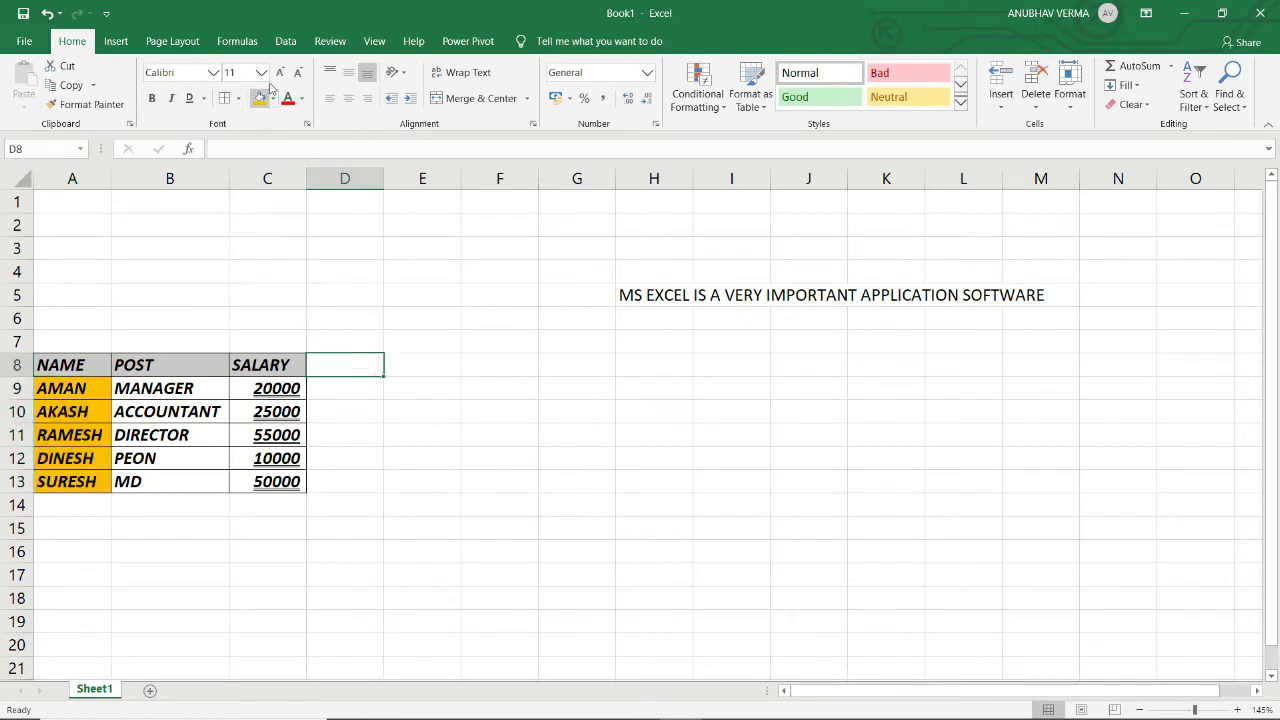
Fill the posts B9:B13 green, then undo a trial green fill on C4
left_click_drag(162, 388, 158, 478)
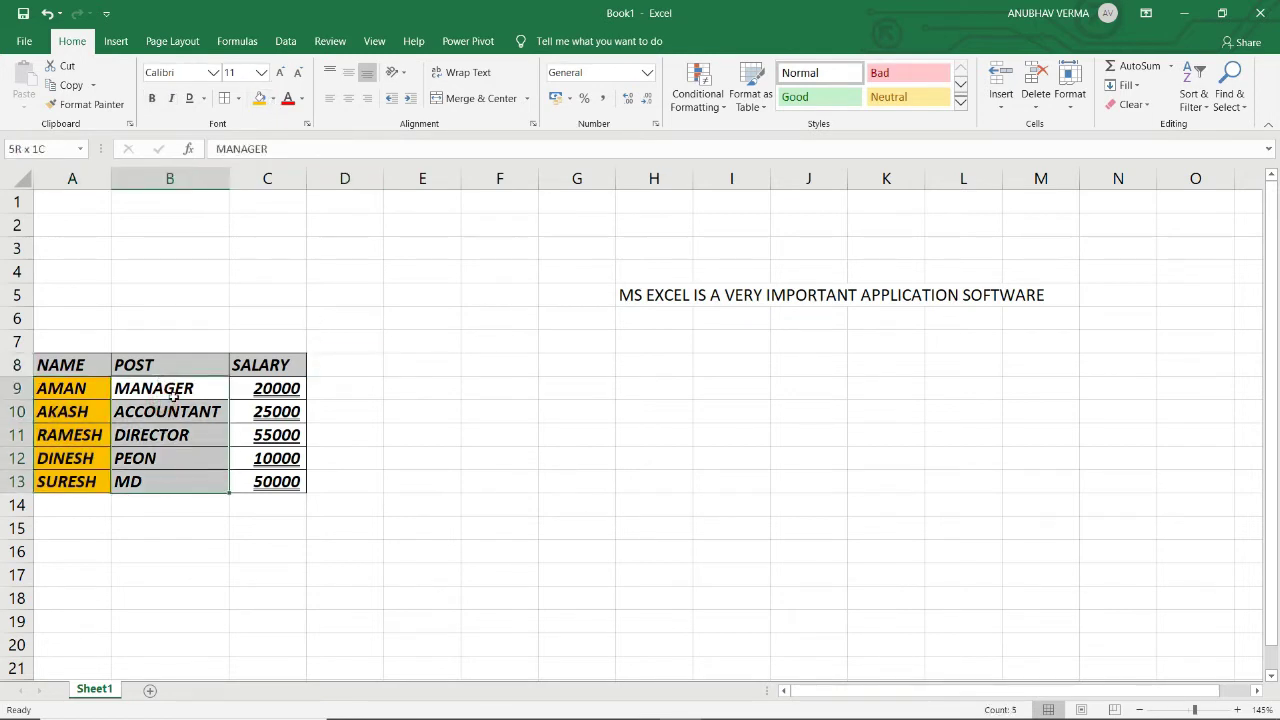
left_click(276, 97)
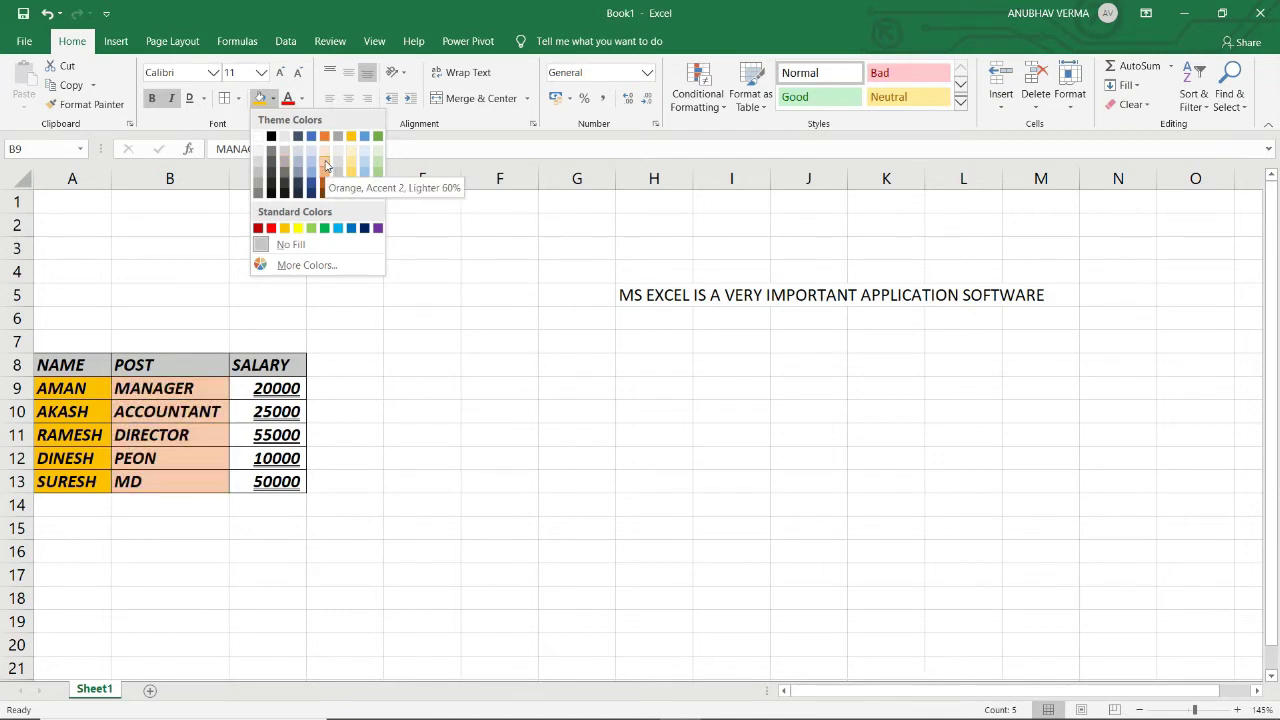
left_click(377, 137)
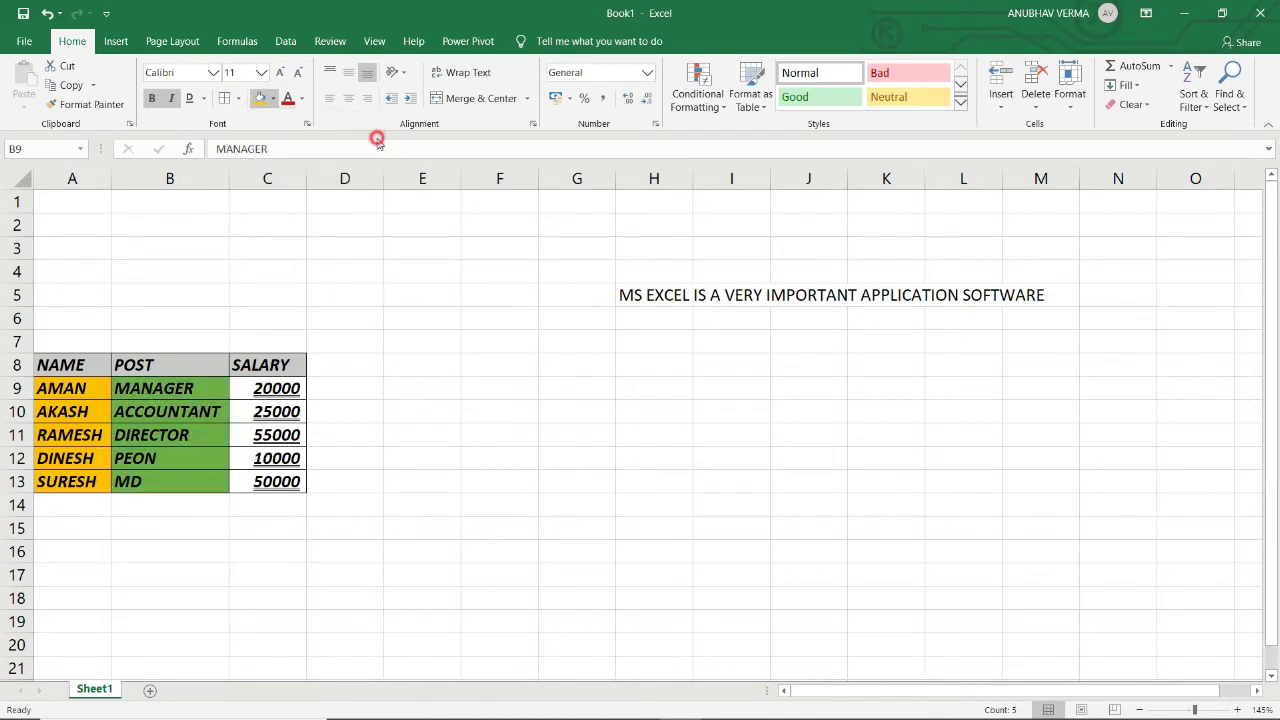
left_click(271, 267)
left_click(259, 97)
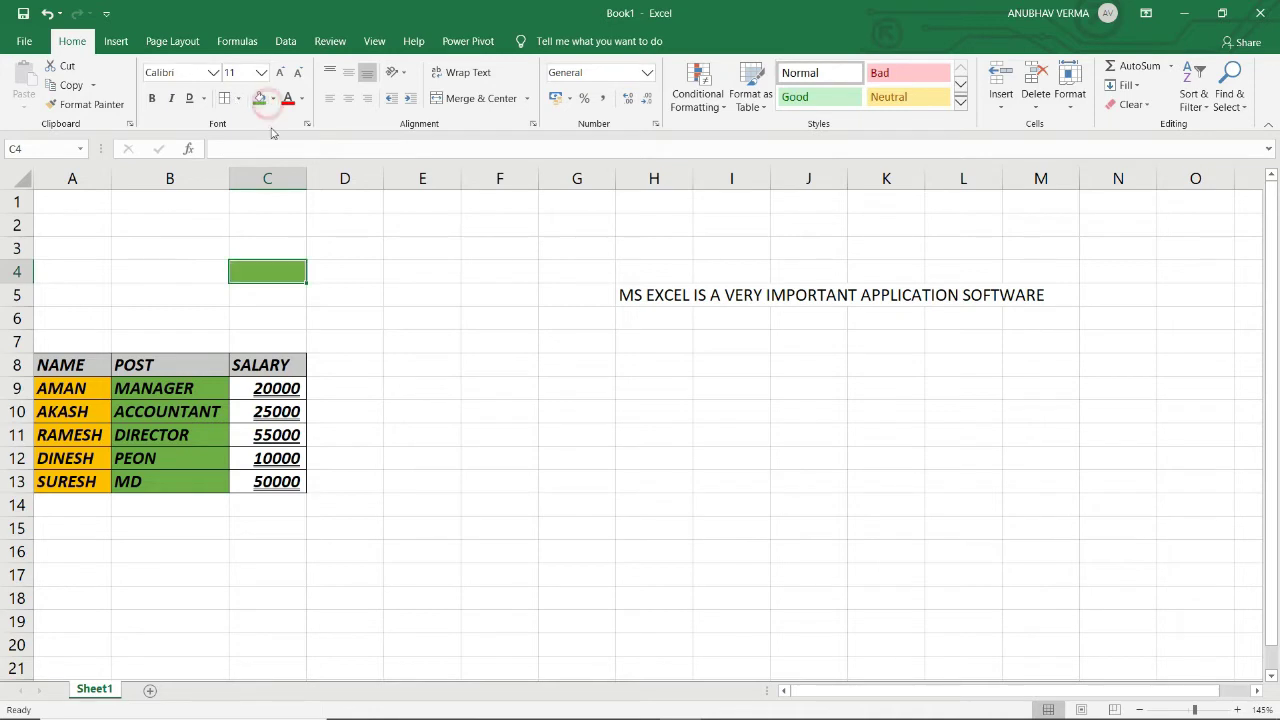
left_click(355, 291)
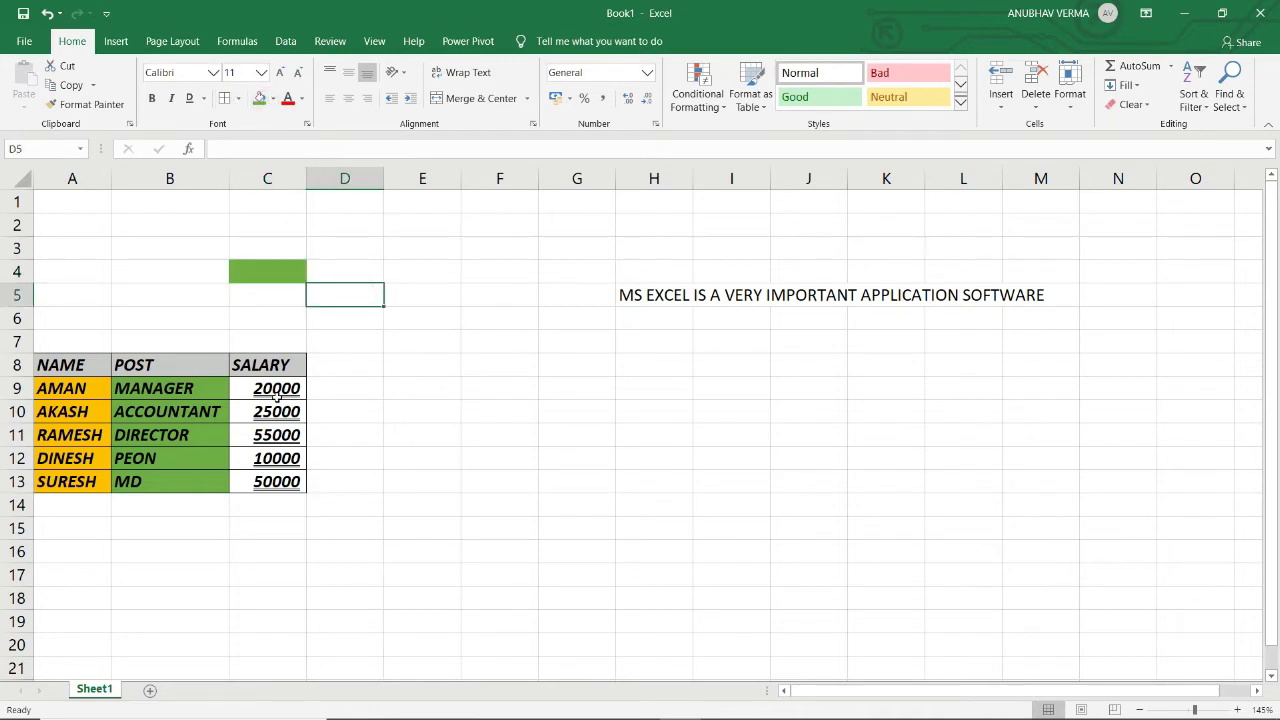
key("ctrl+z")
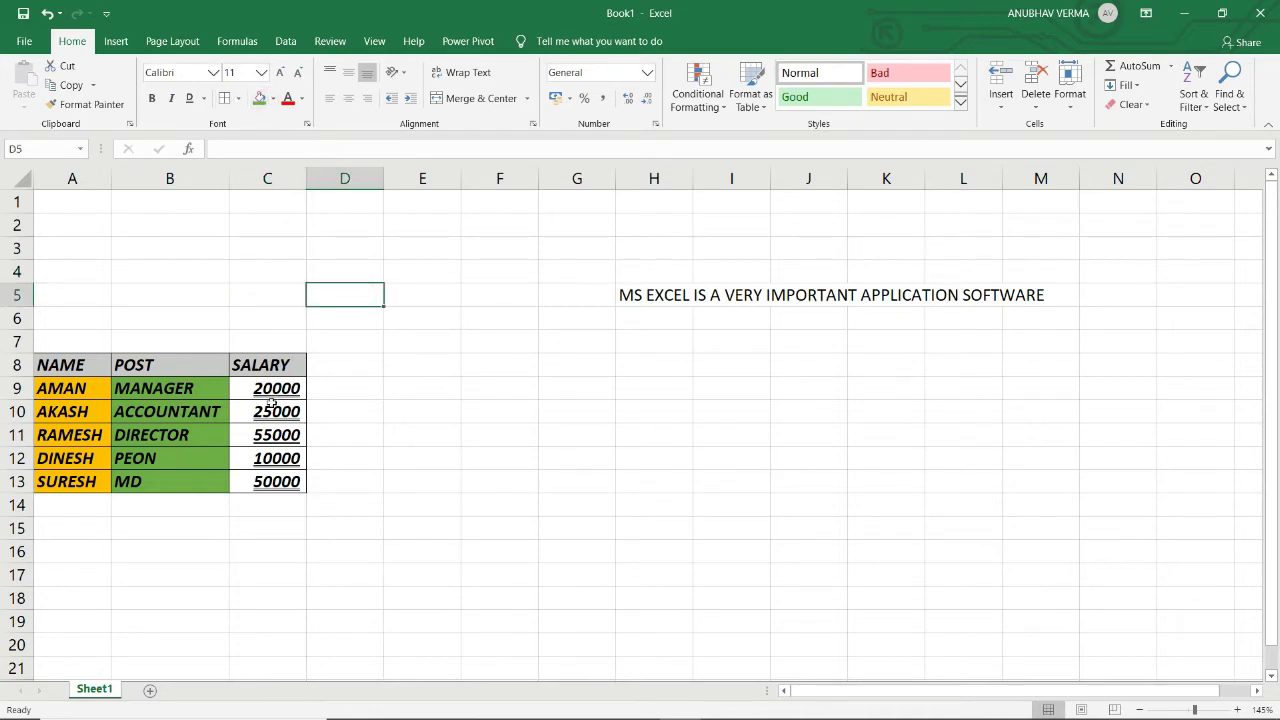
key("ctrl+z")
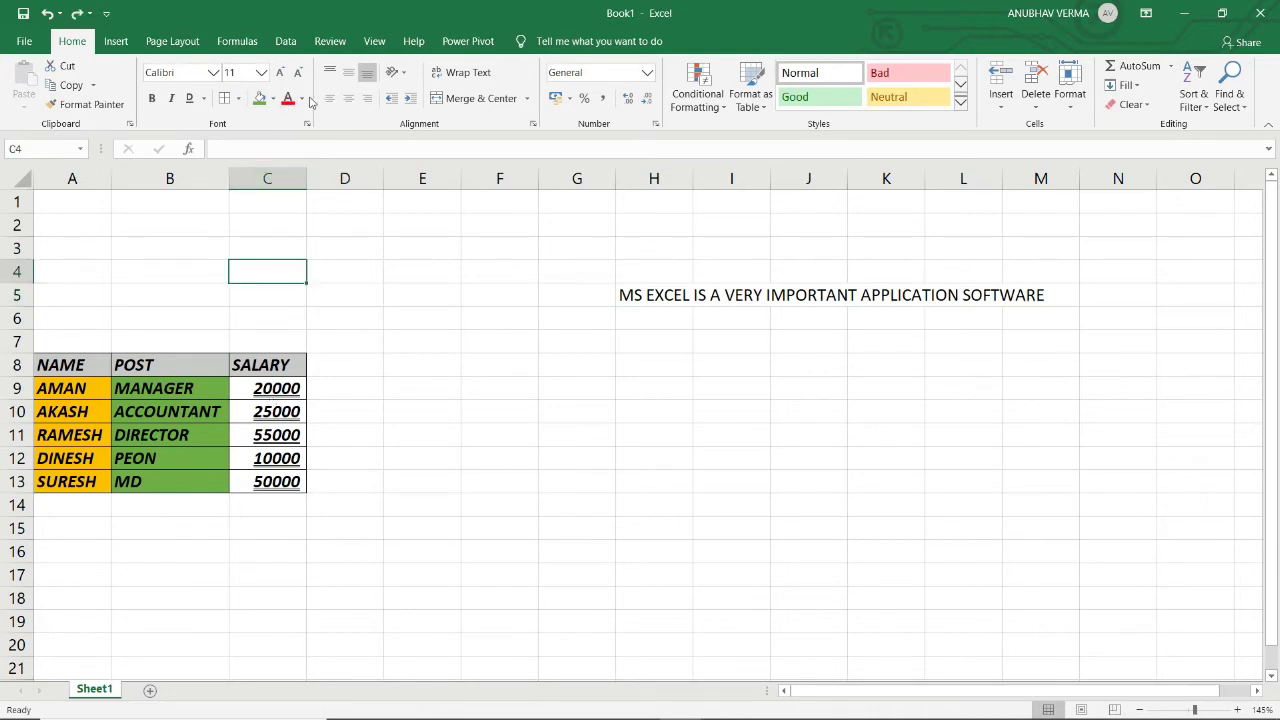
Enter AAAAAAAAA in blue font colour into C4 and clear the stray entry in C5
left_click(306, 100)
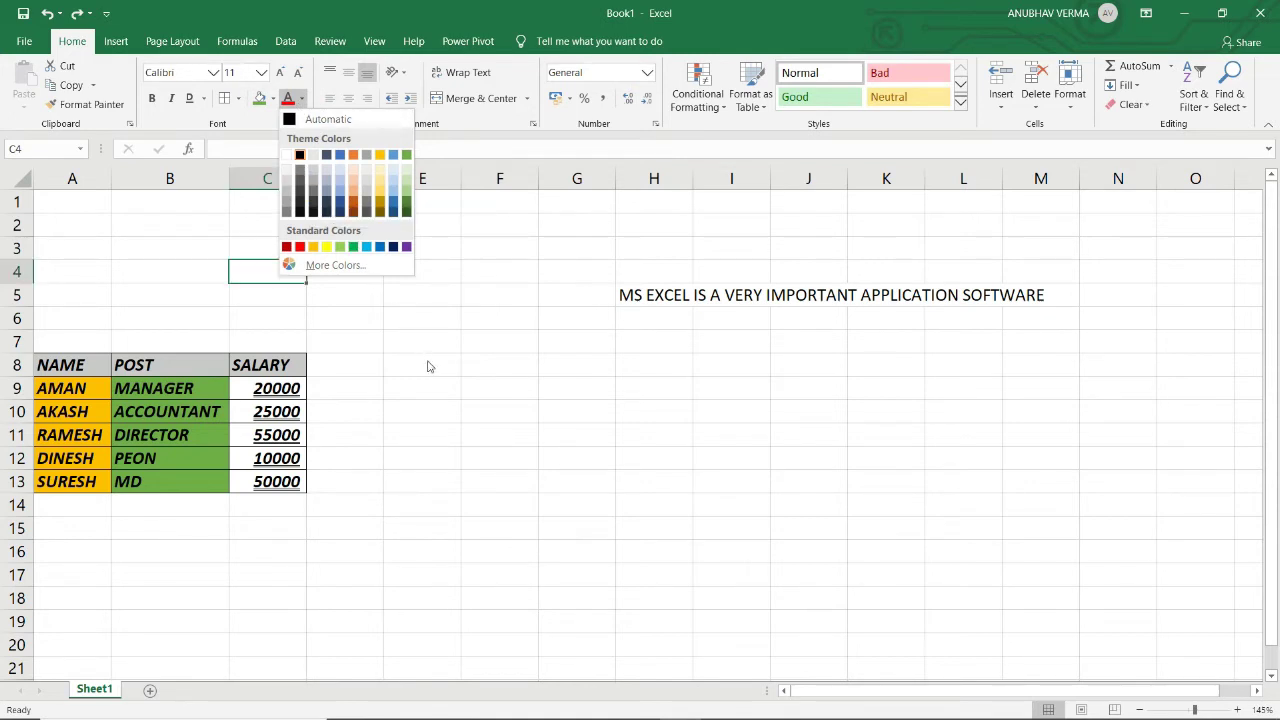
left_click(380, 246)
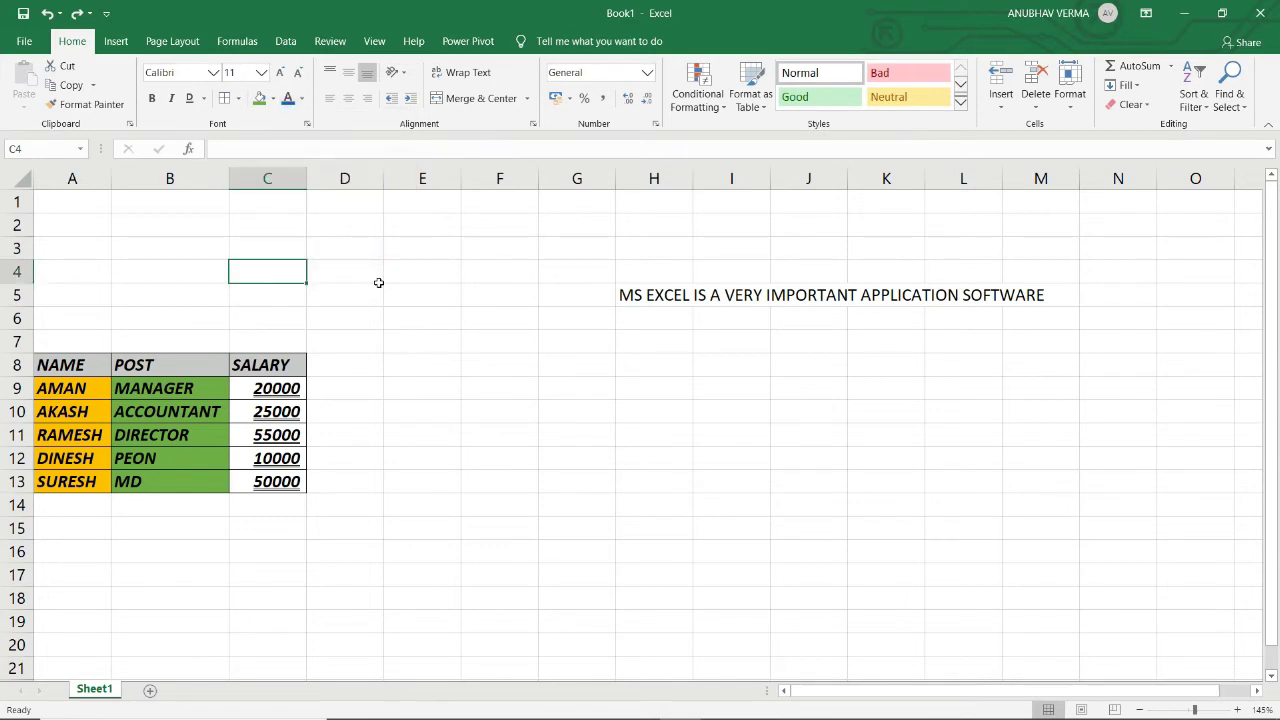
type("AAA")
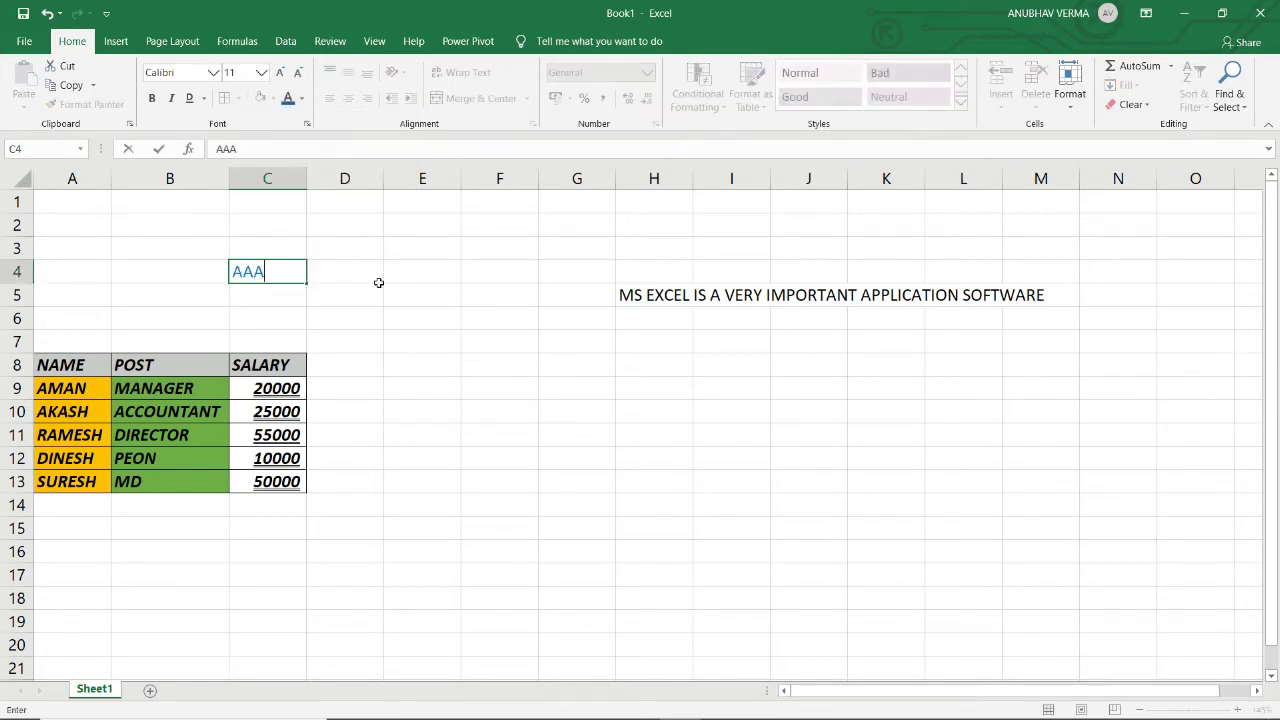
type("AAAAAA")
key("Return")
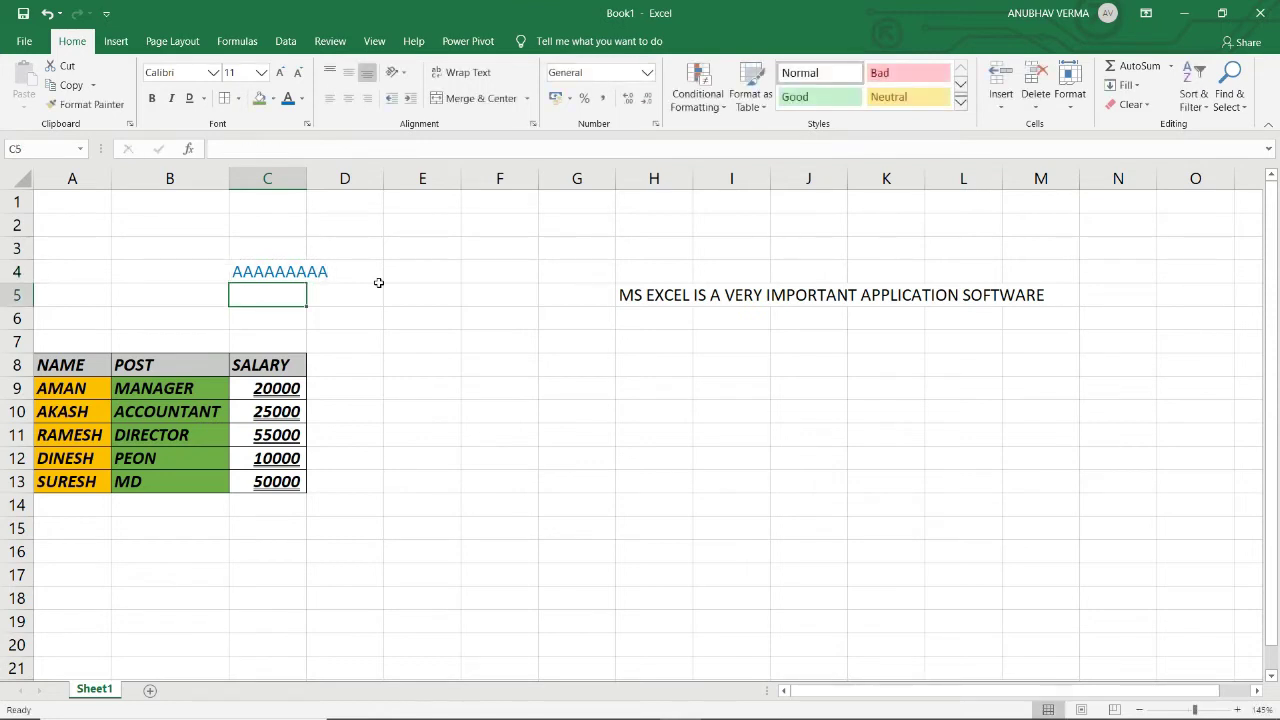
type("DFDGFHGH")
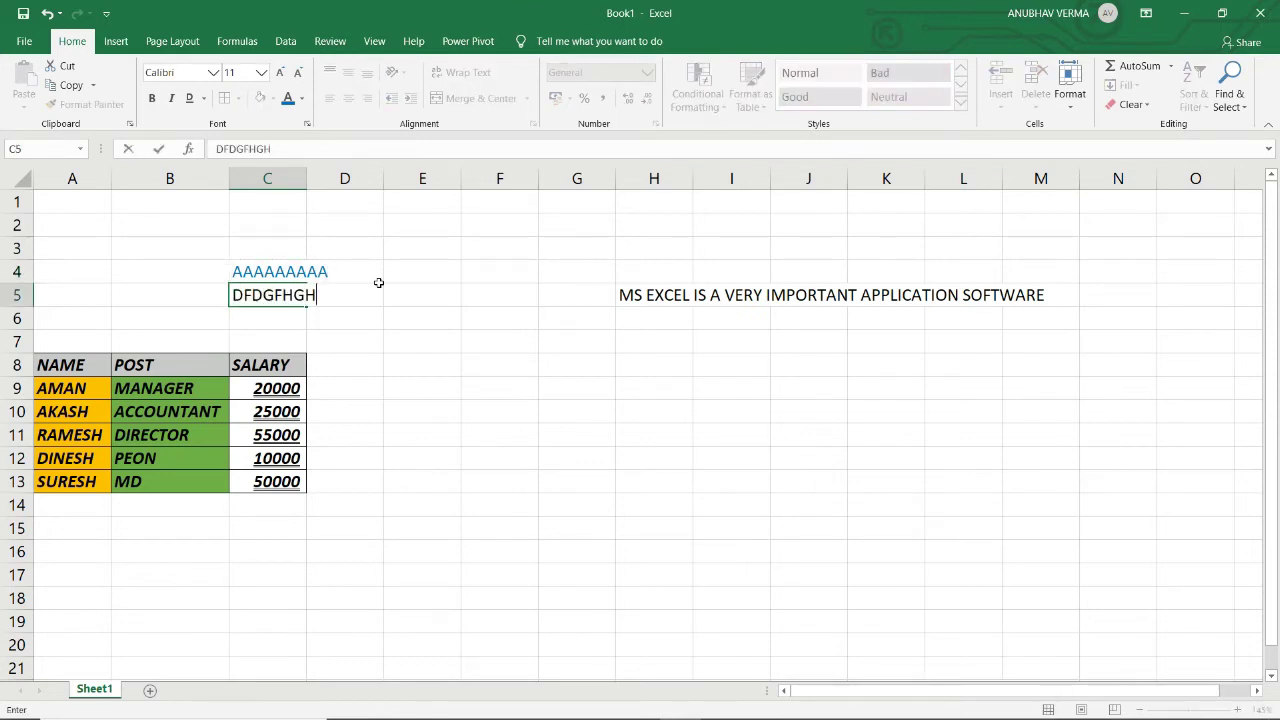
key("BackSpace")
key("BackSpace")
key("BackSpace")
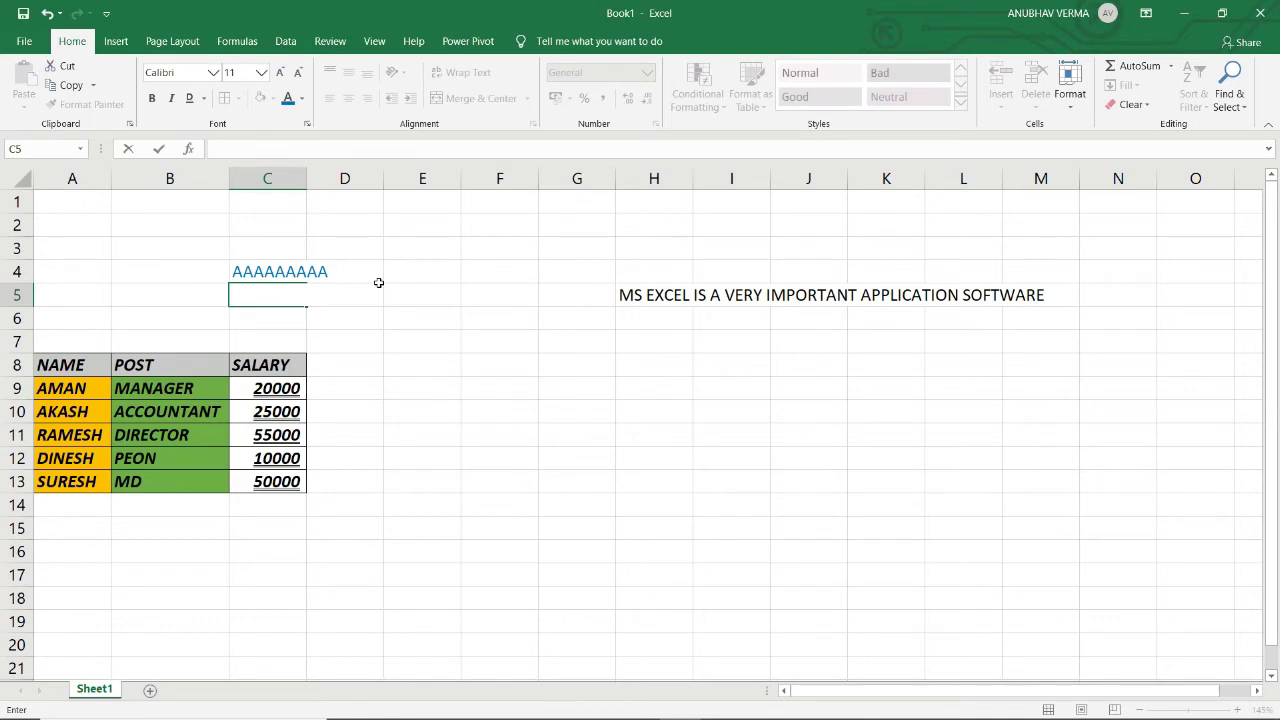
left_click(281, 273)
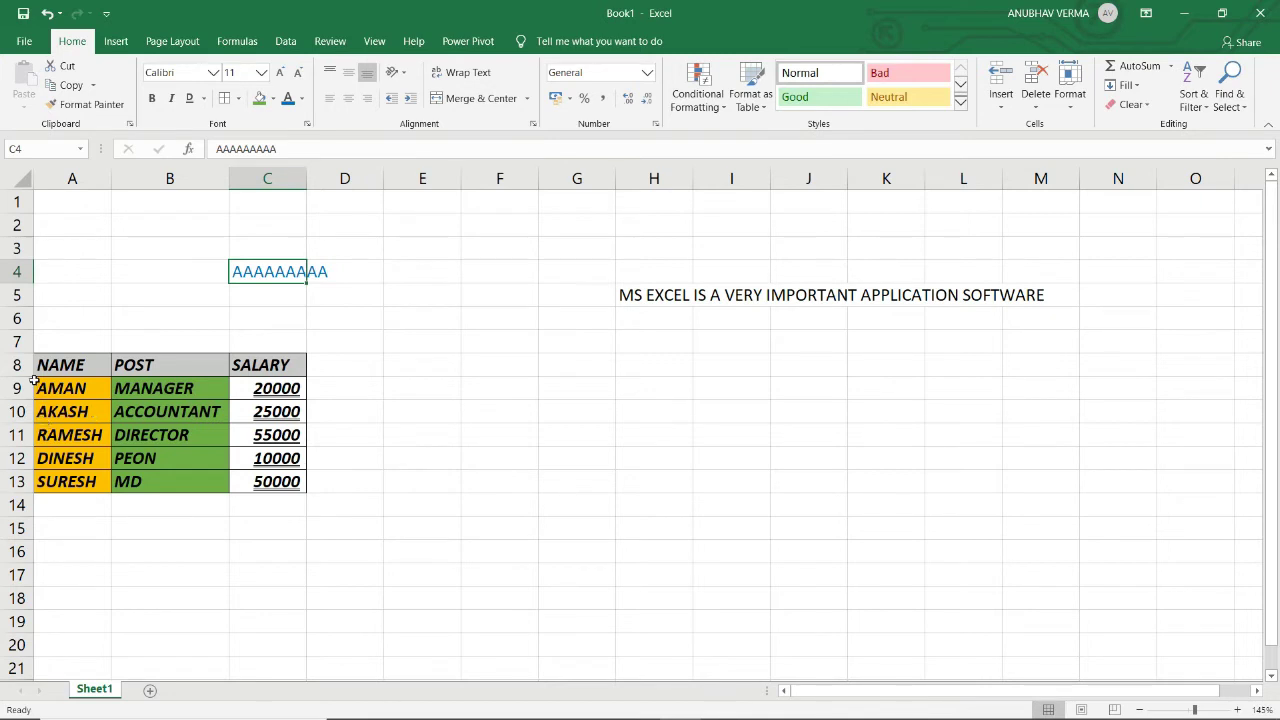
Make row 8 much taller and align headers A8:C8 to the top-left after trying other alignments
left_click_drag(31, 376, 29, 465)
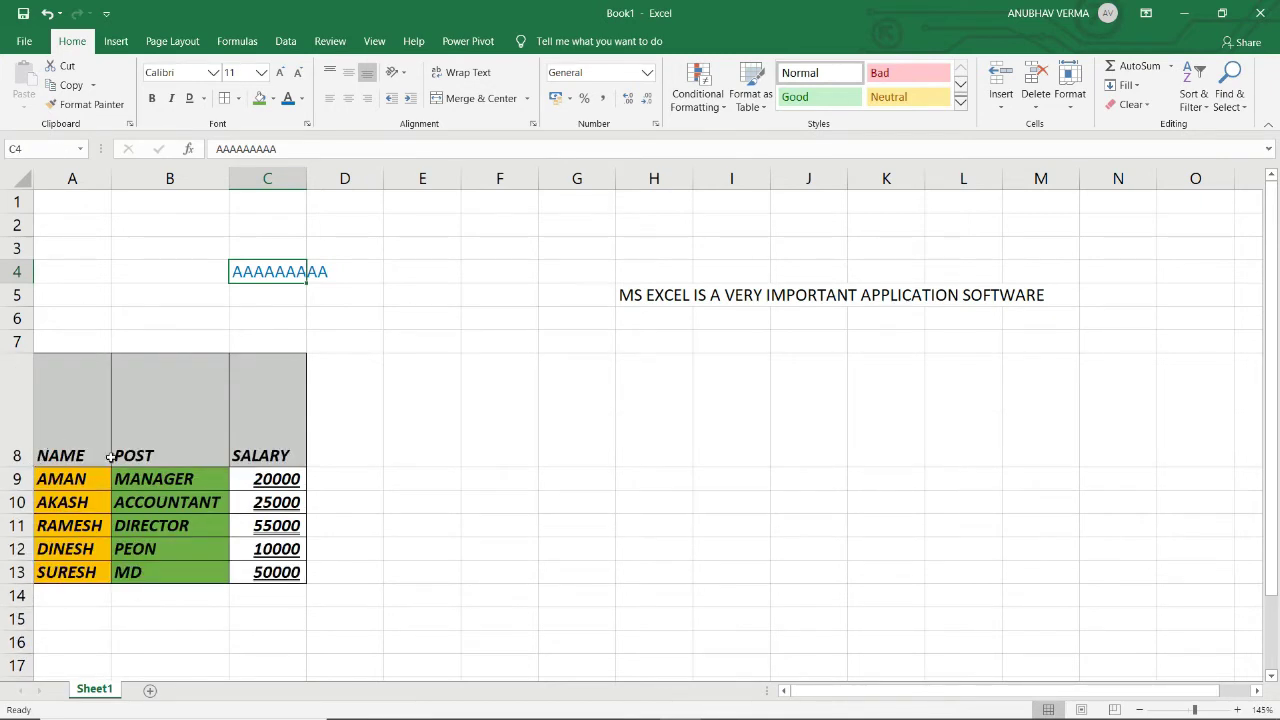
left_click(90, 427)
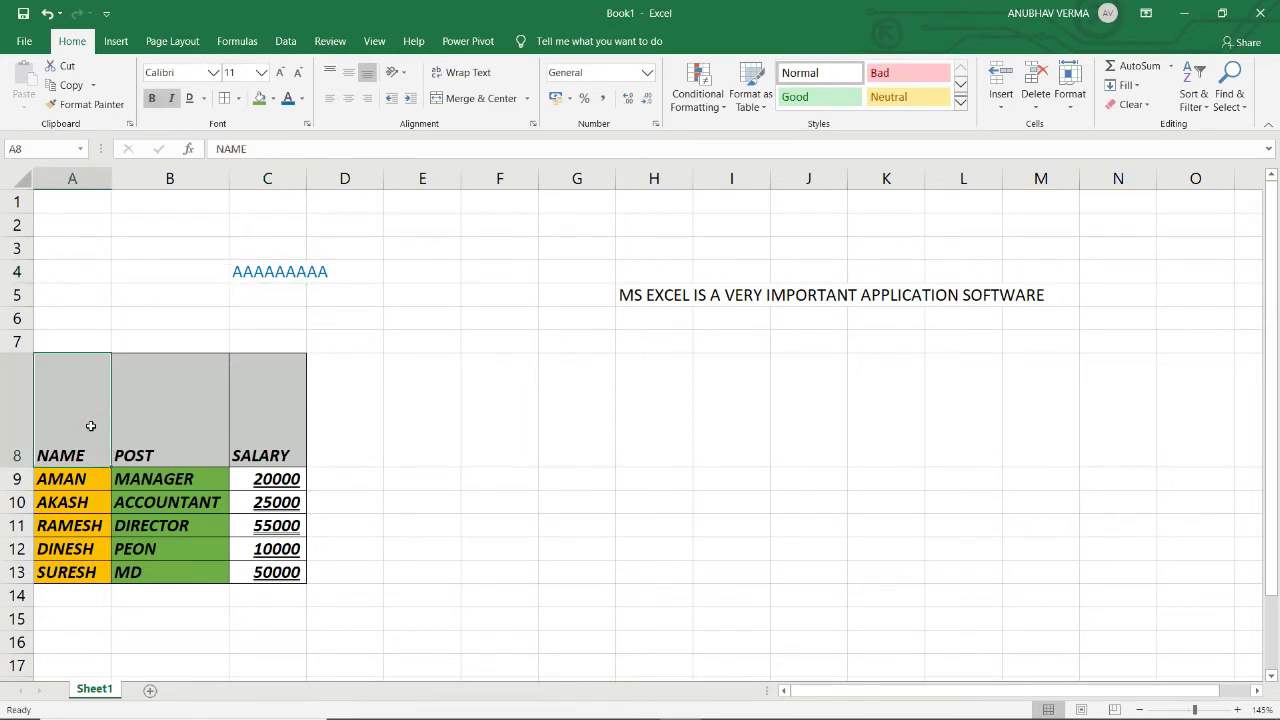
left_click_drag(136, 427, 271, 383)
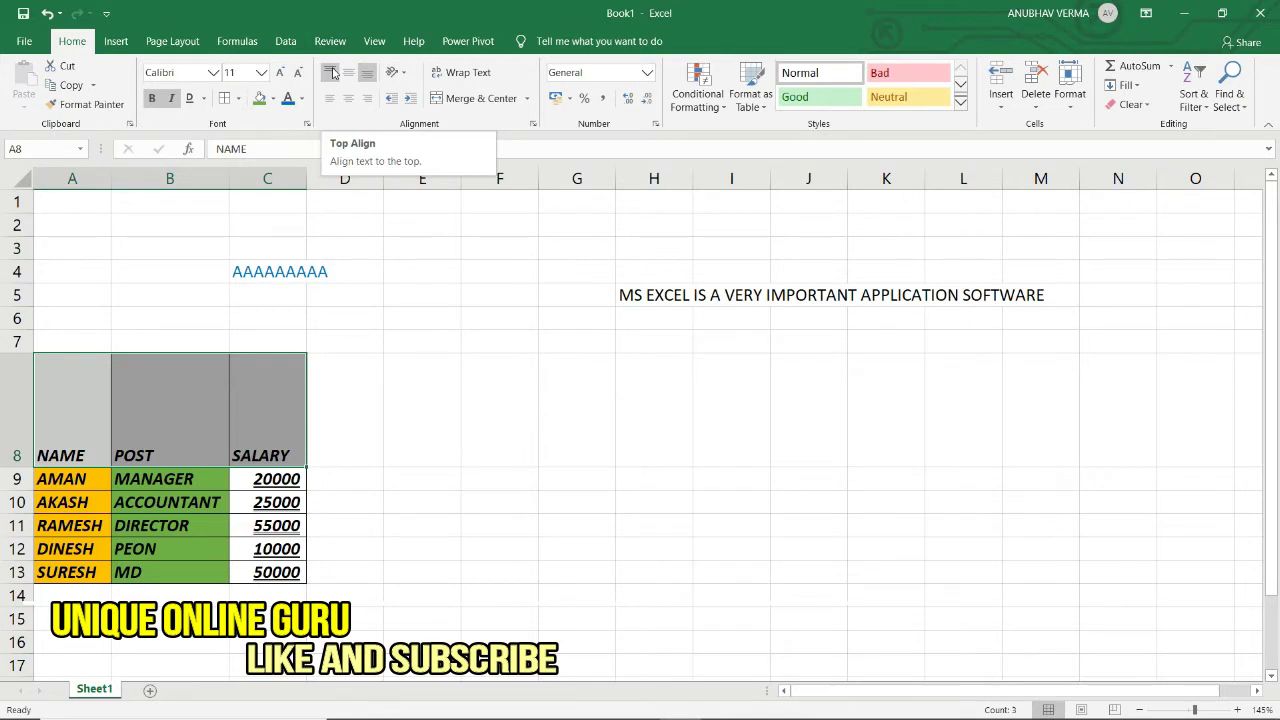
left_click(333, 73)
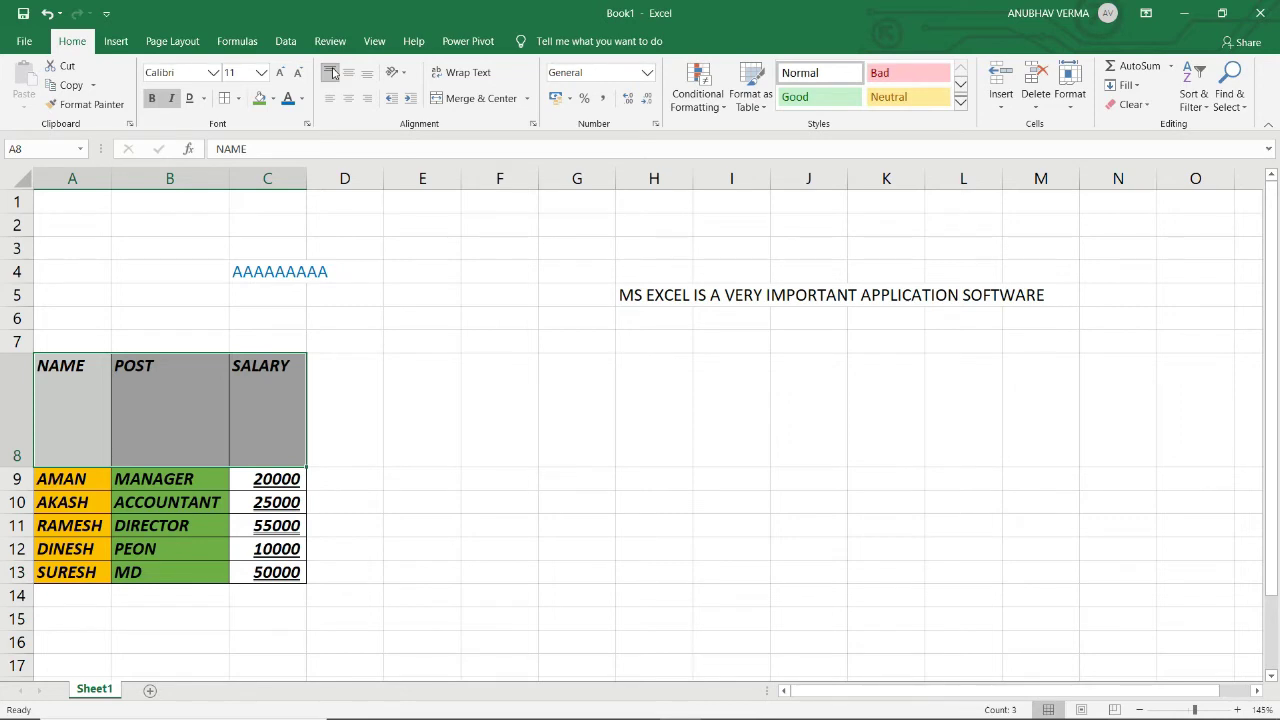
left_click(350, 74)
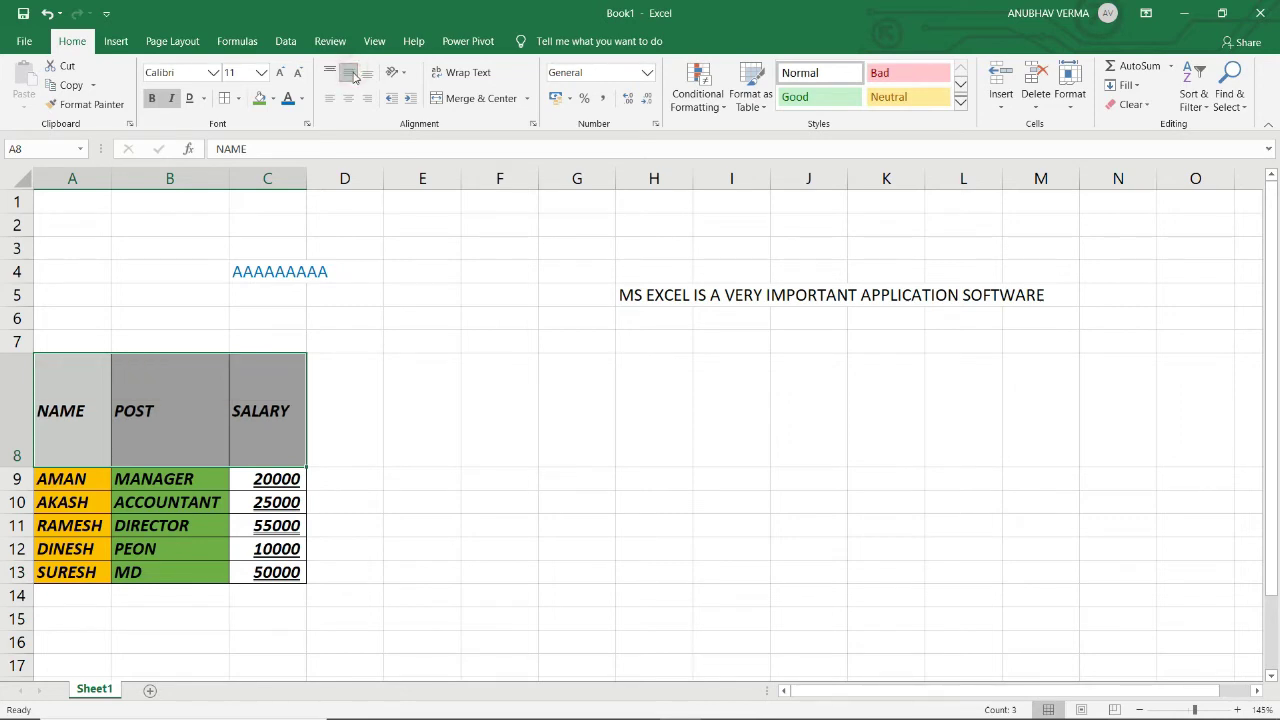
left_click(366, 76)
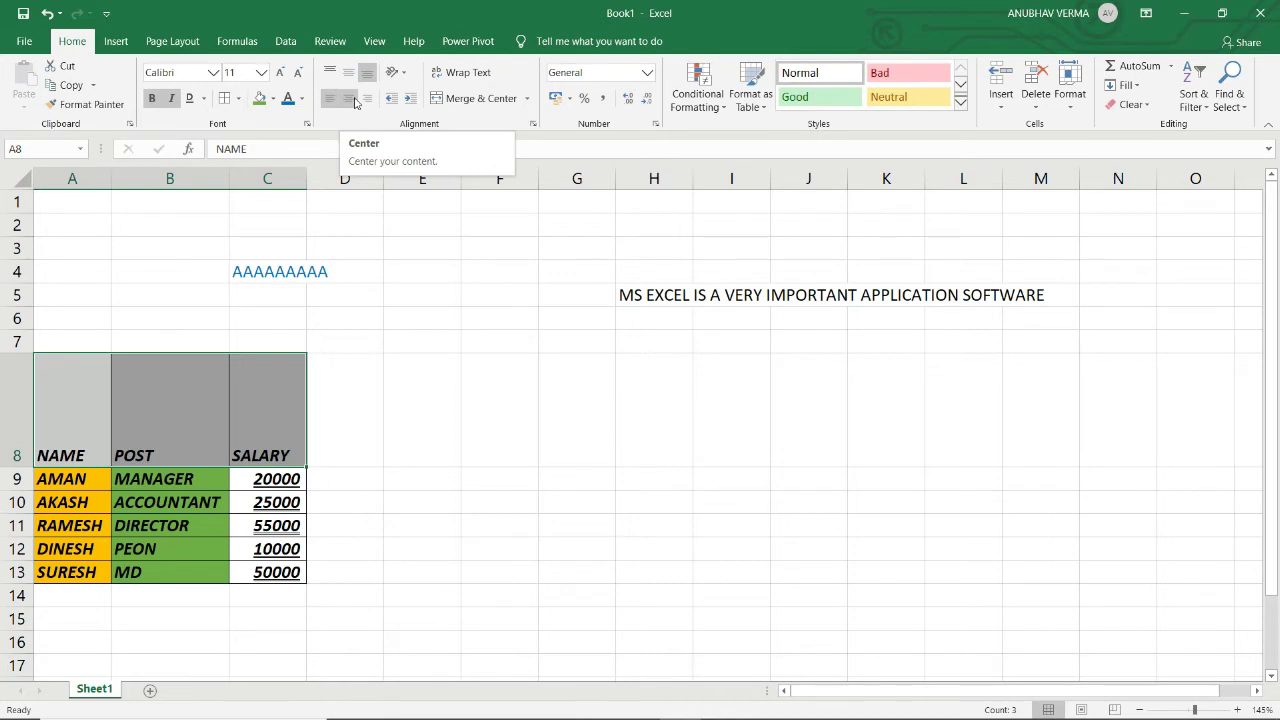
left_click(350, 98)
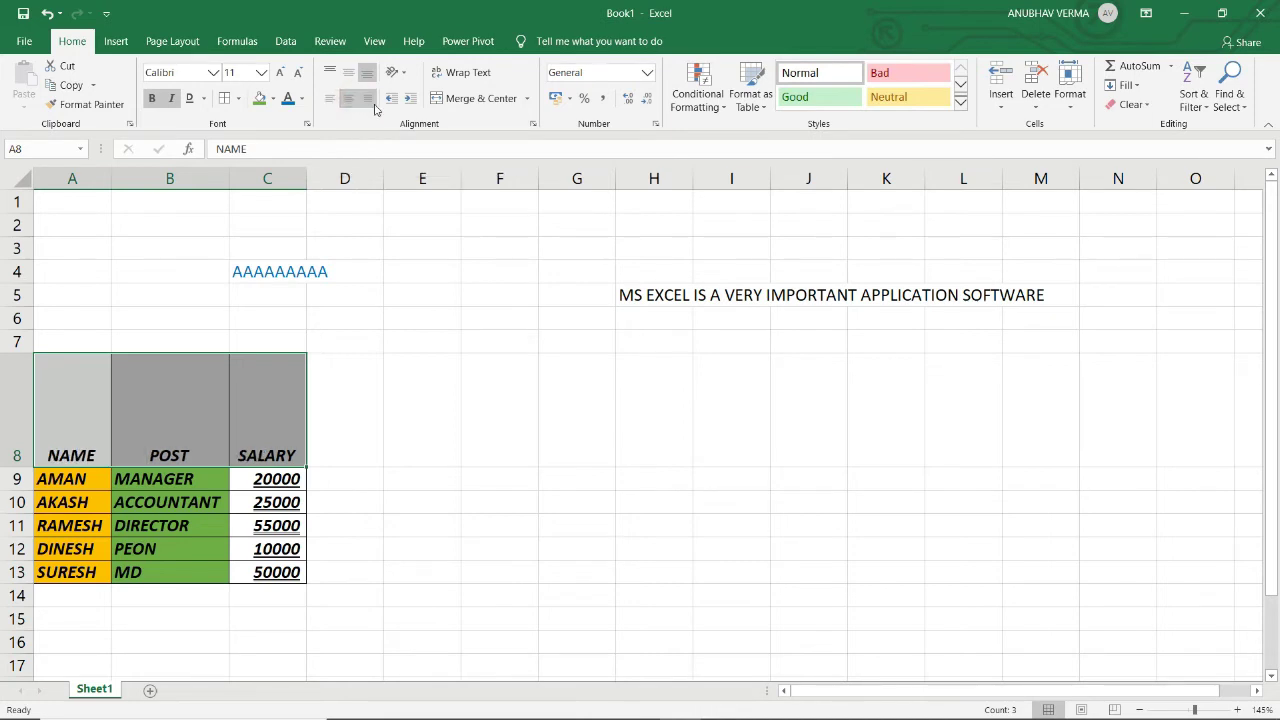
left_click(350, 99)
left_click(344, 100)
left_click(329, 98)
left_click(327, 73)
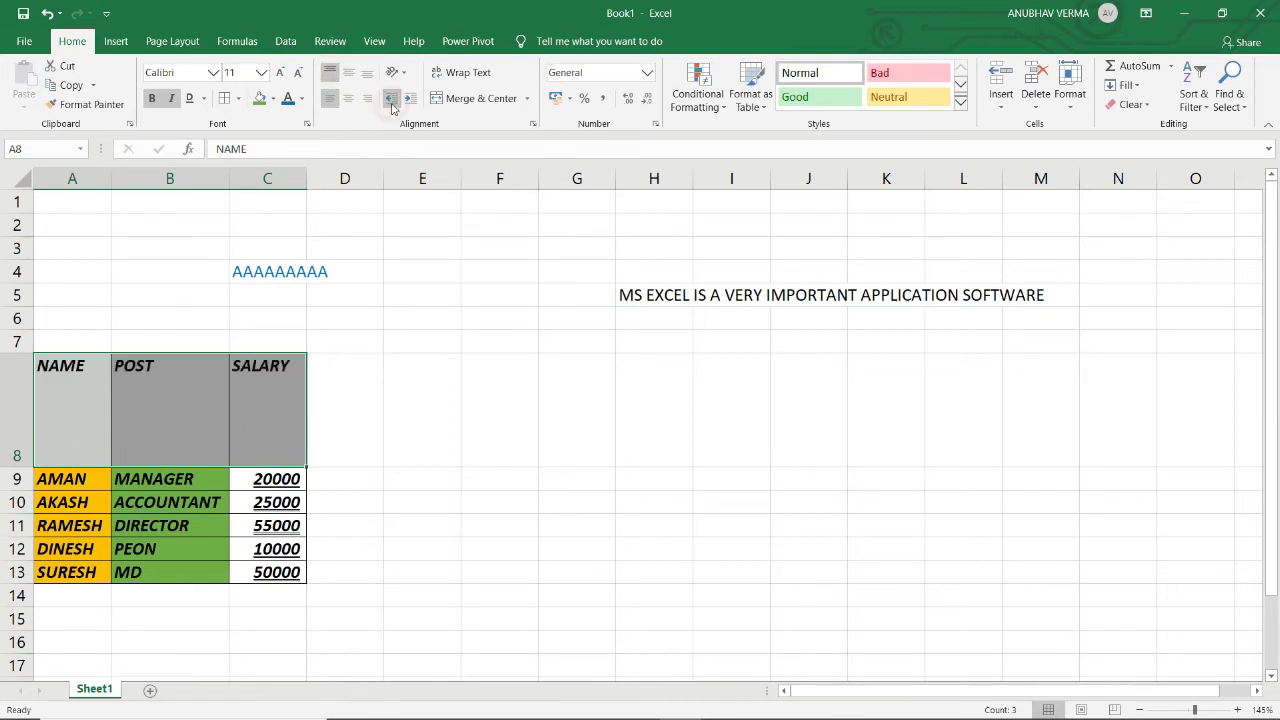
Indent the headers right nine steps, then reduce the indent back six steps
left_click(418, 104)
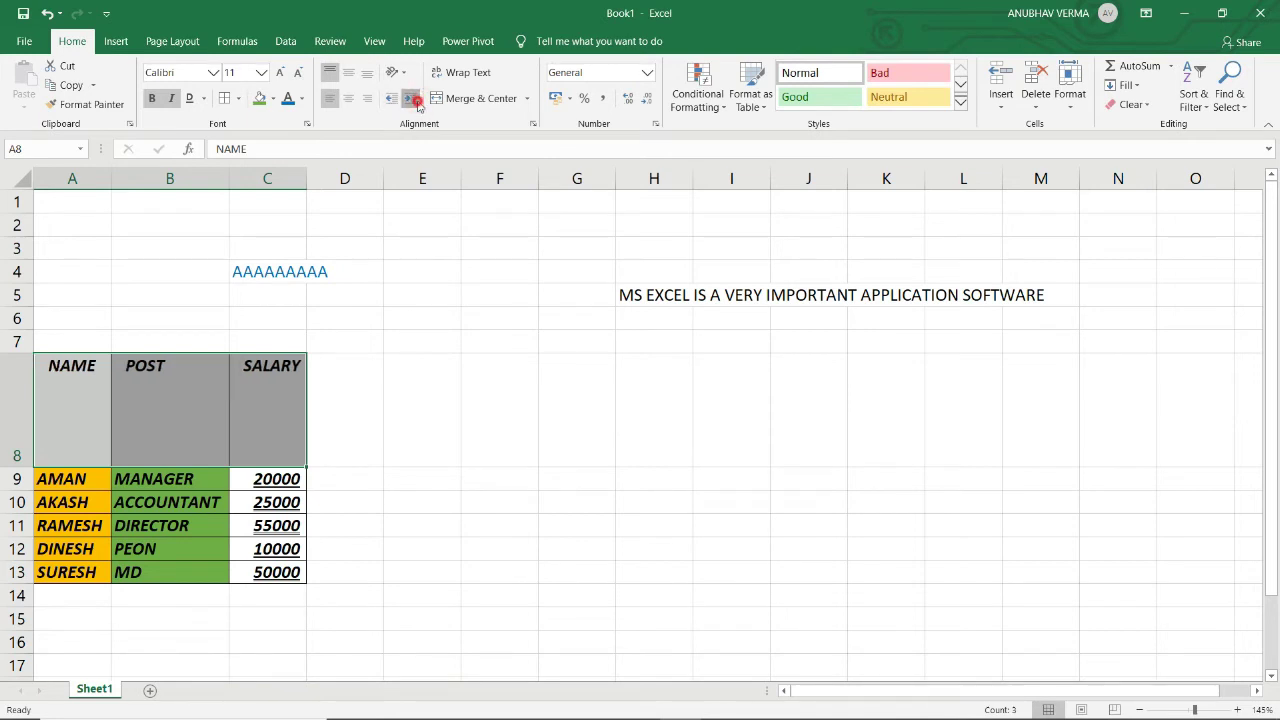
left_click(418, 104)
left_click(418, 104)
left_click(418, 104)
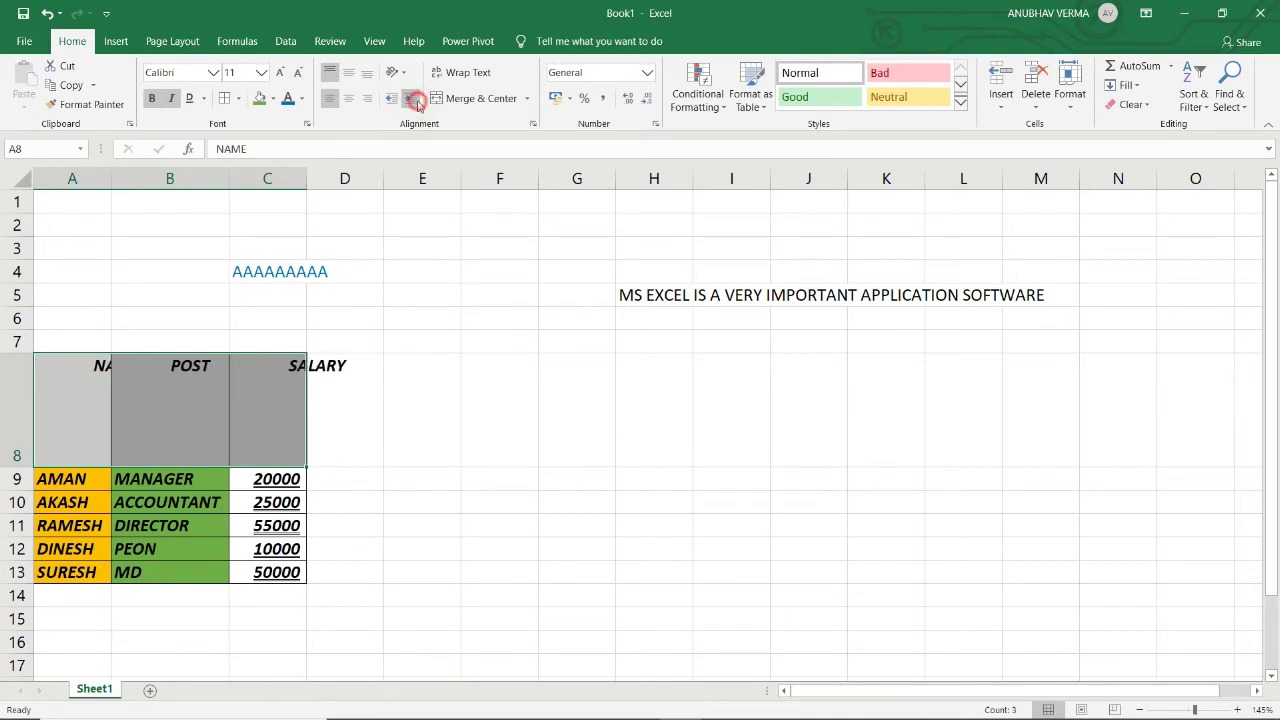
left_click(418, 104)
left_click(418, 104)
left_click(418, 104)
left_click(418, 104)
left_click(418, 104)
left_click(418, 104)
left_click(418, 104)
left_click(418, 104)
left_click(418, 104)
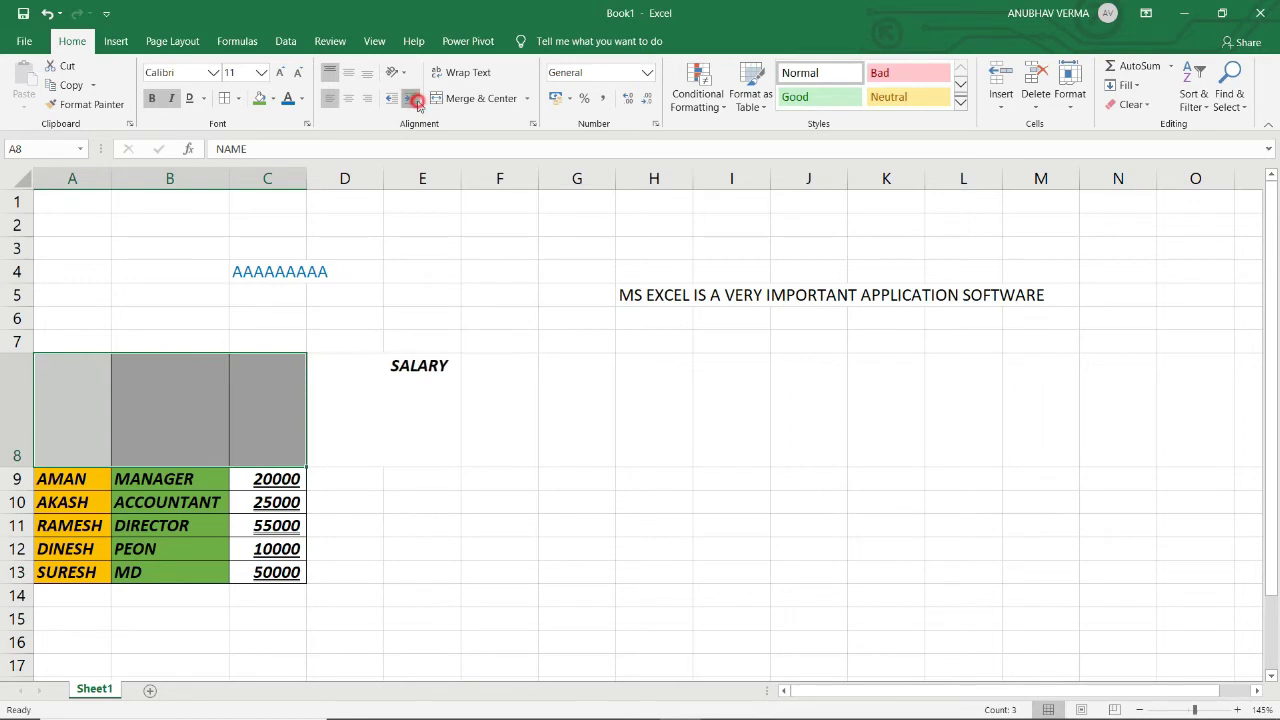
left_click(418, 104)
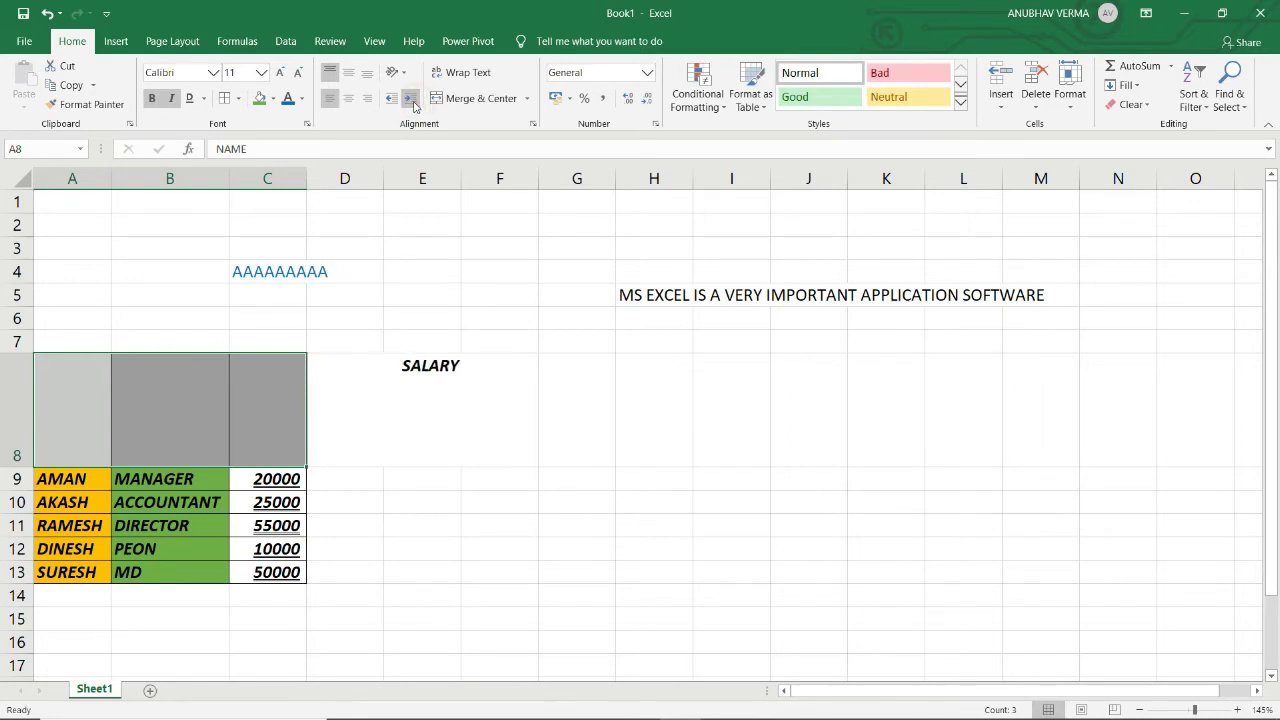
left_click(391, 100)
left_click(391, 100)
left_click(391, 100)
left_click(391, 100)
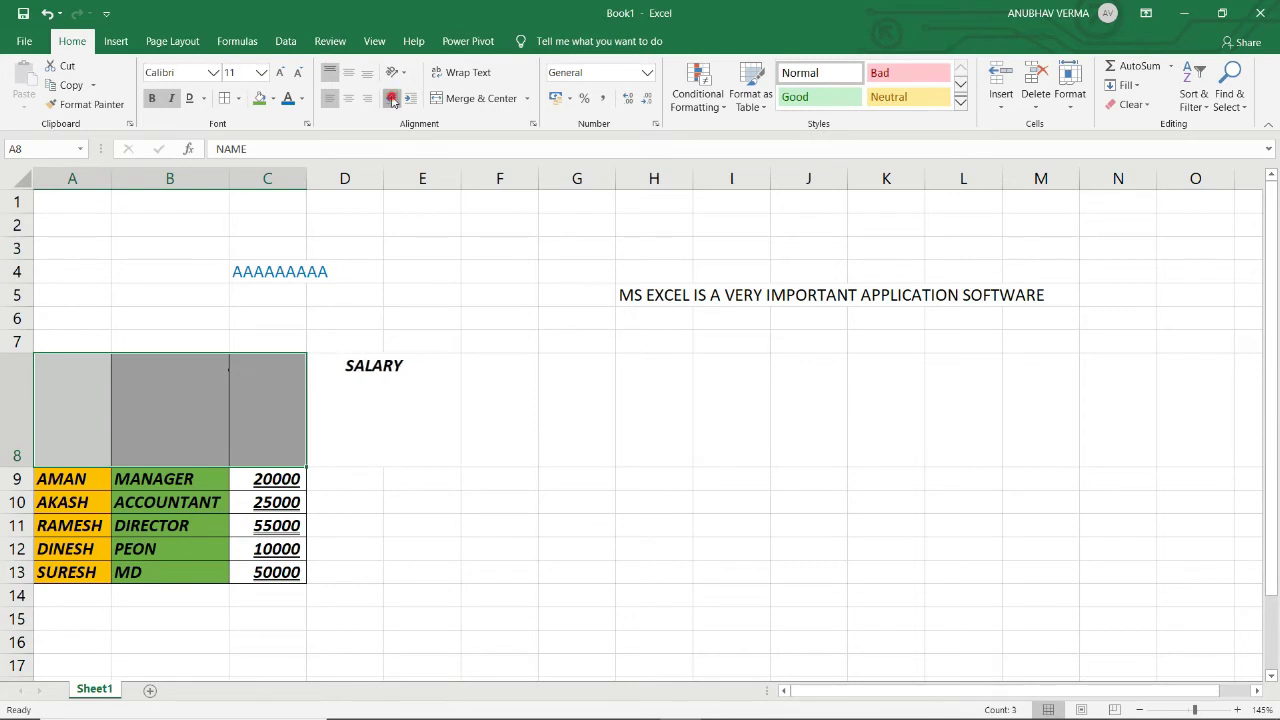
left_click(391, 100)
left_click(391, 100)
left_click(391, 100)
left_click(391, 100)
left_click(391, 100)
left_click(391, 100)
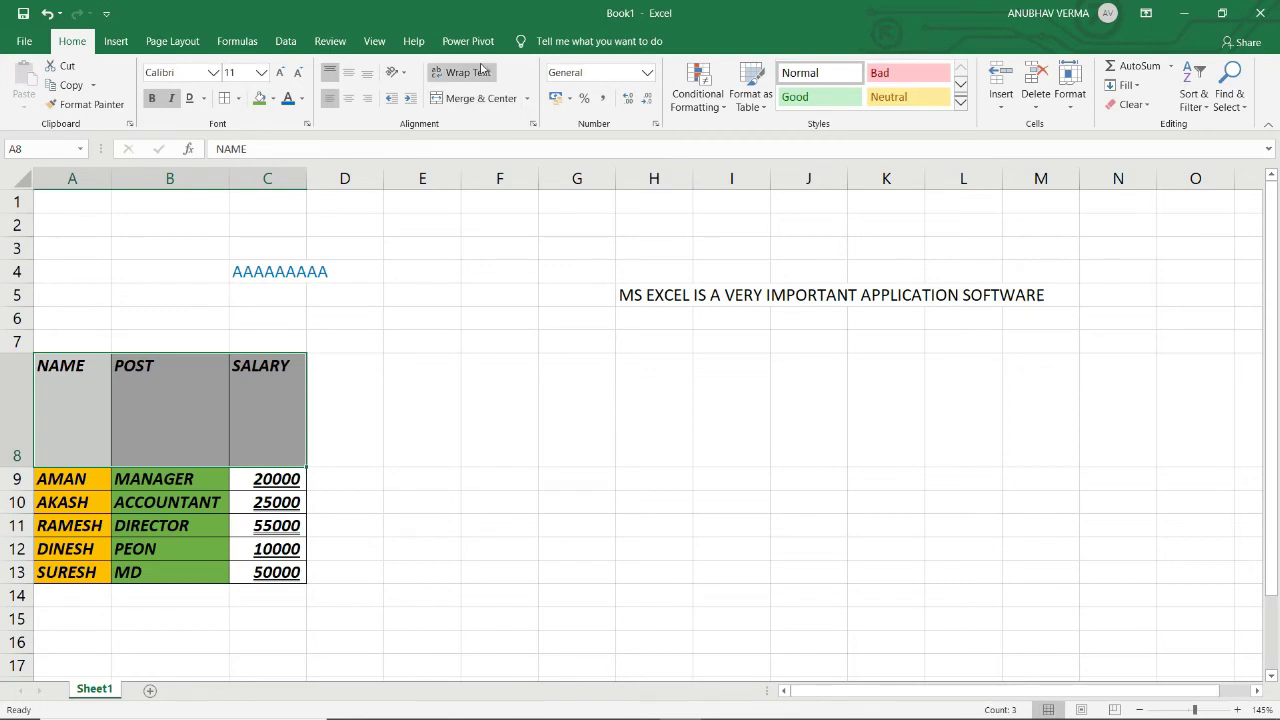
Try counterclockwise, clockwise, vertical and upward orientations on A8:C8, finishing with Rotate Text Down
left_click(402, 77)
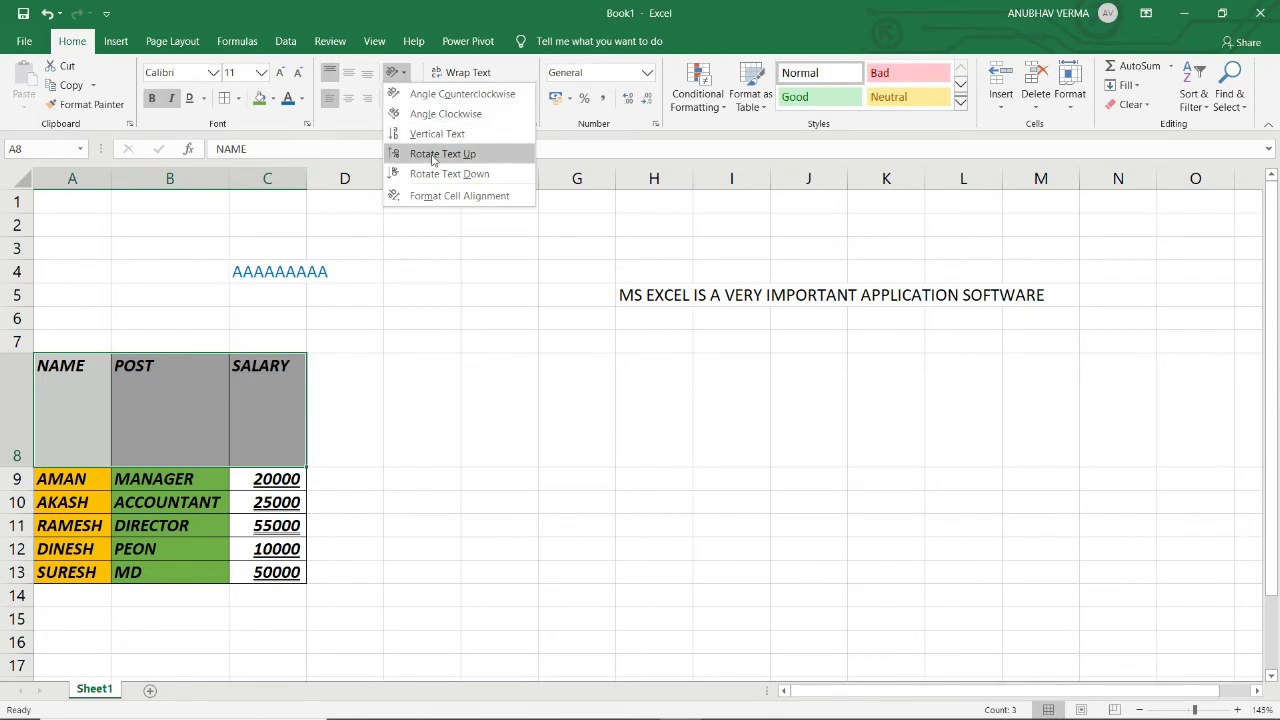
left_click(445, 93)
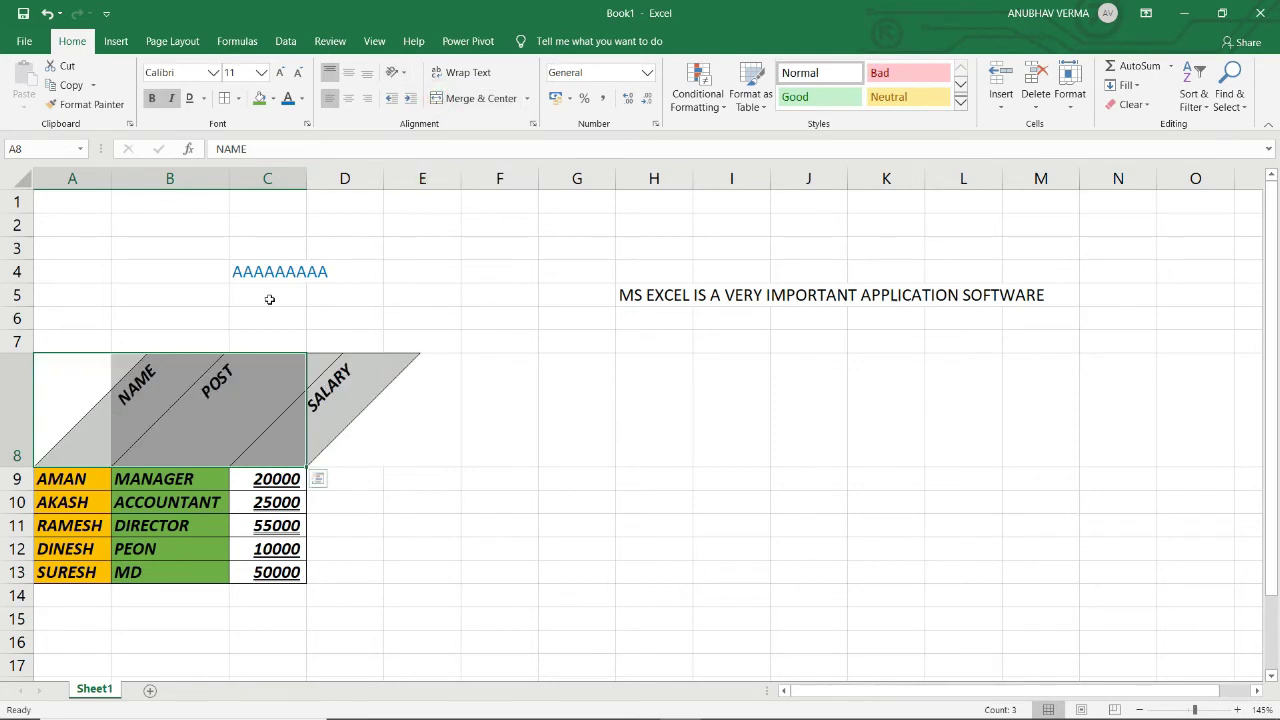
left_click(398, 72)
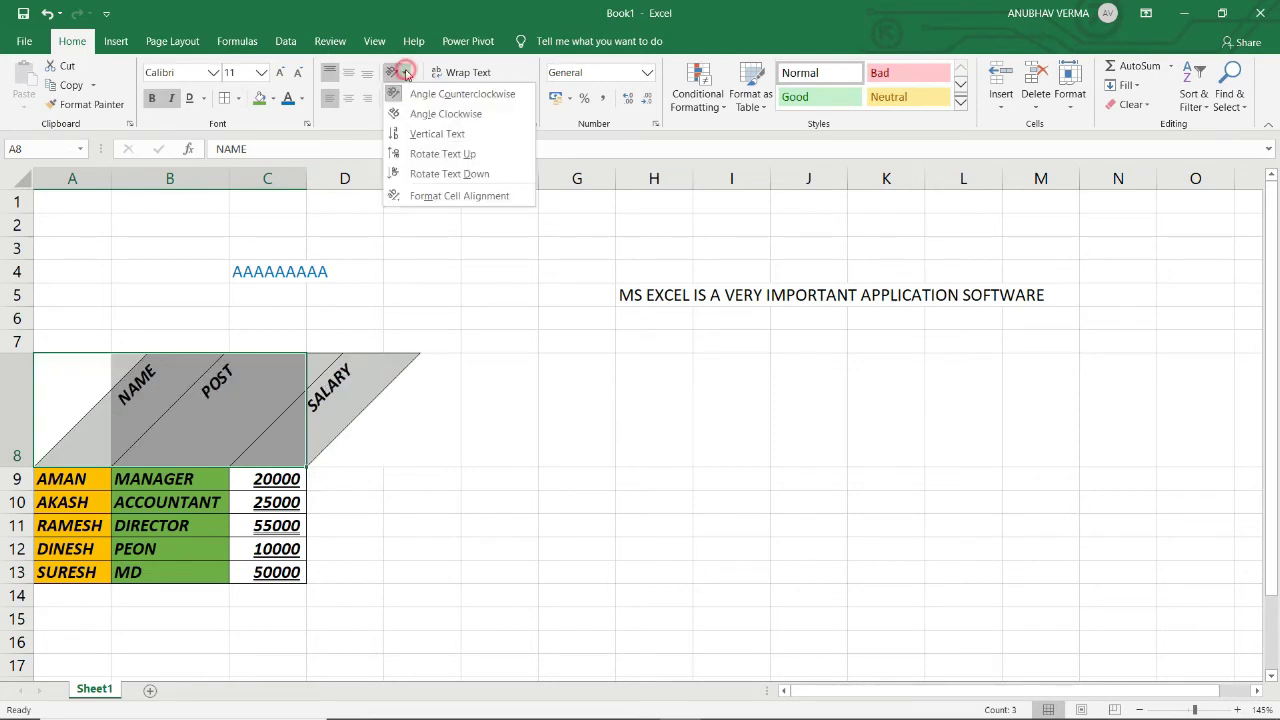
left_click(420, 114)
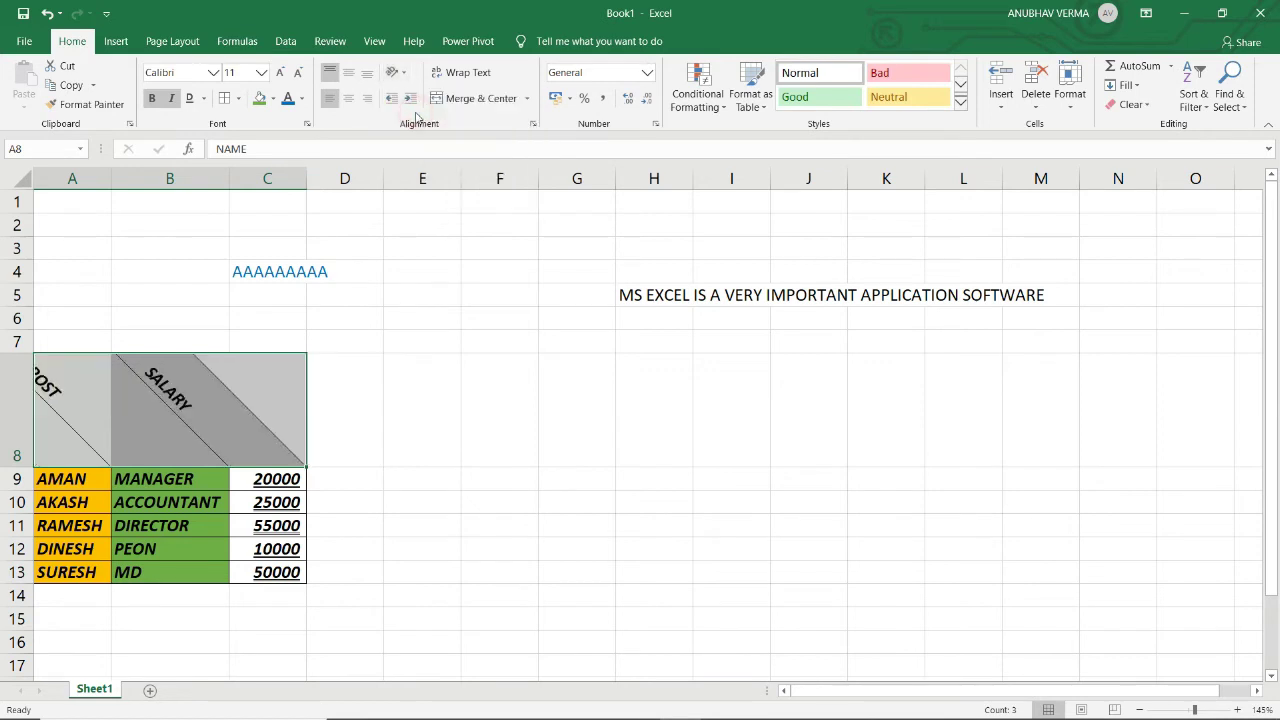
left_click(398, 74)
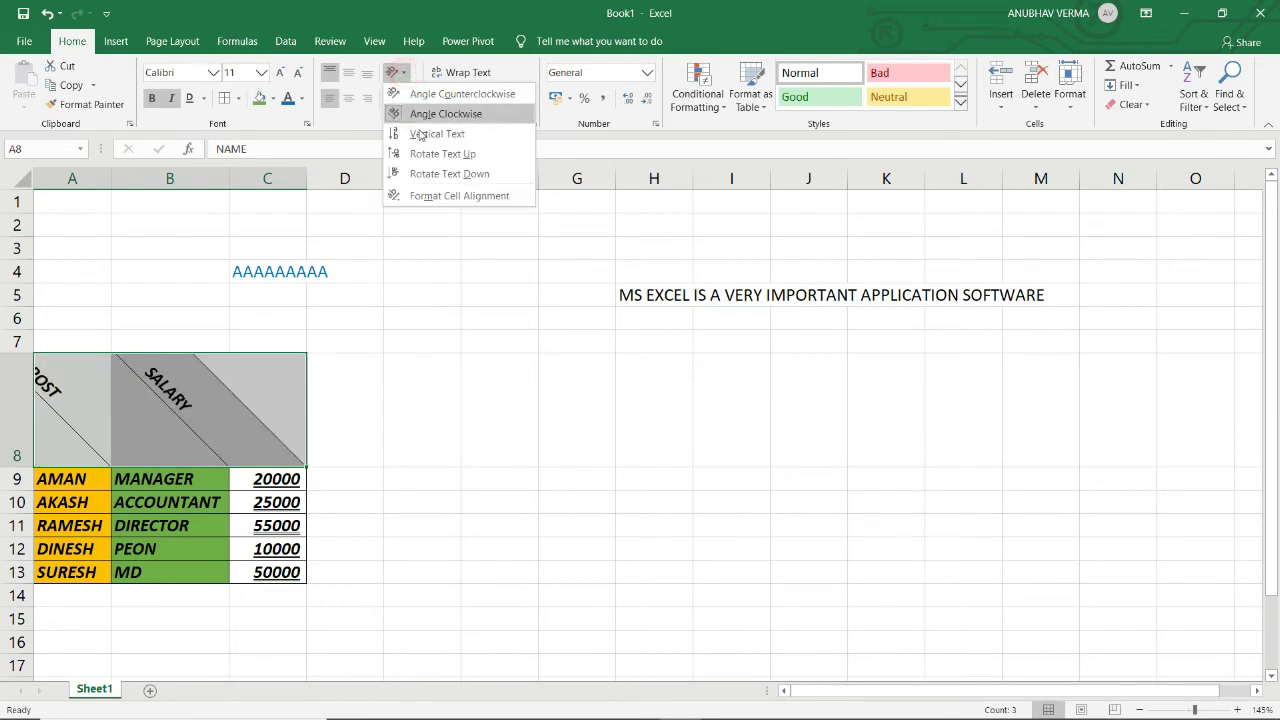
left_click(418, 132)
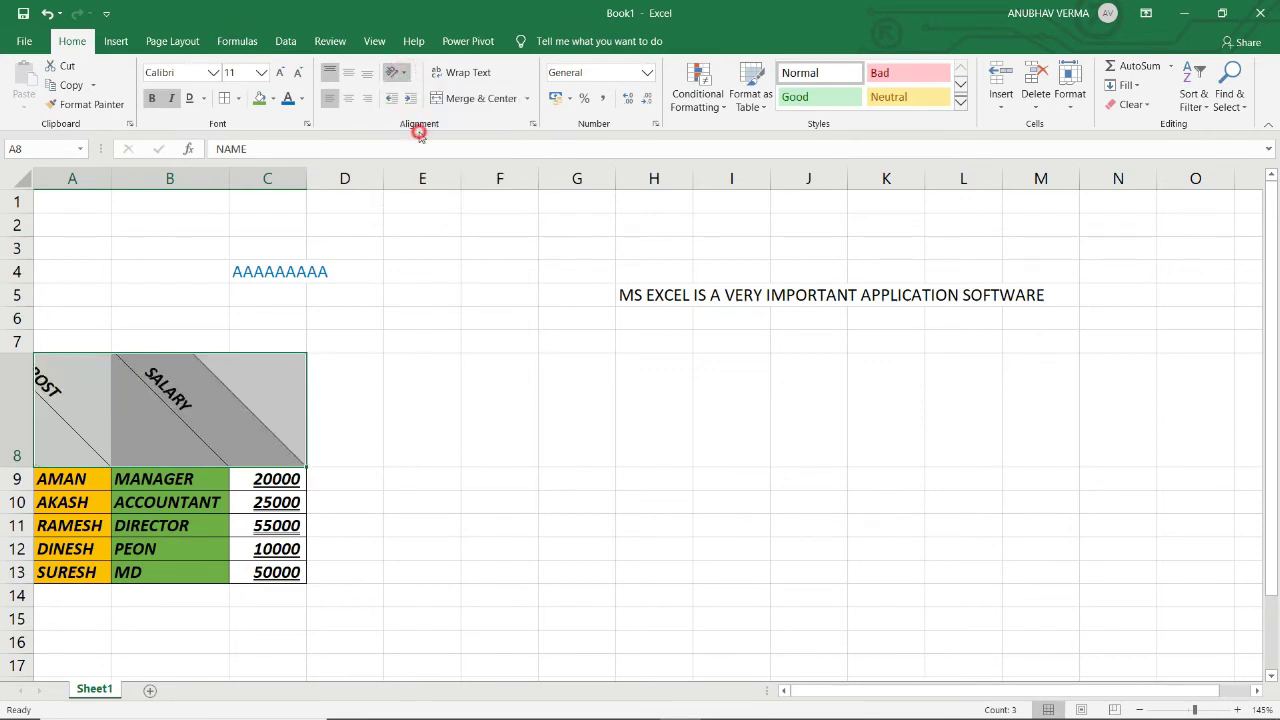
left_click(397, 72)
left_click(416, 153)
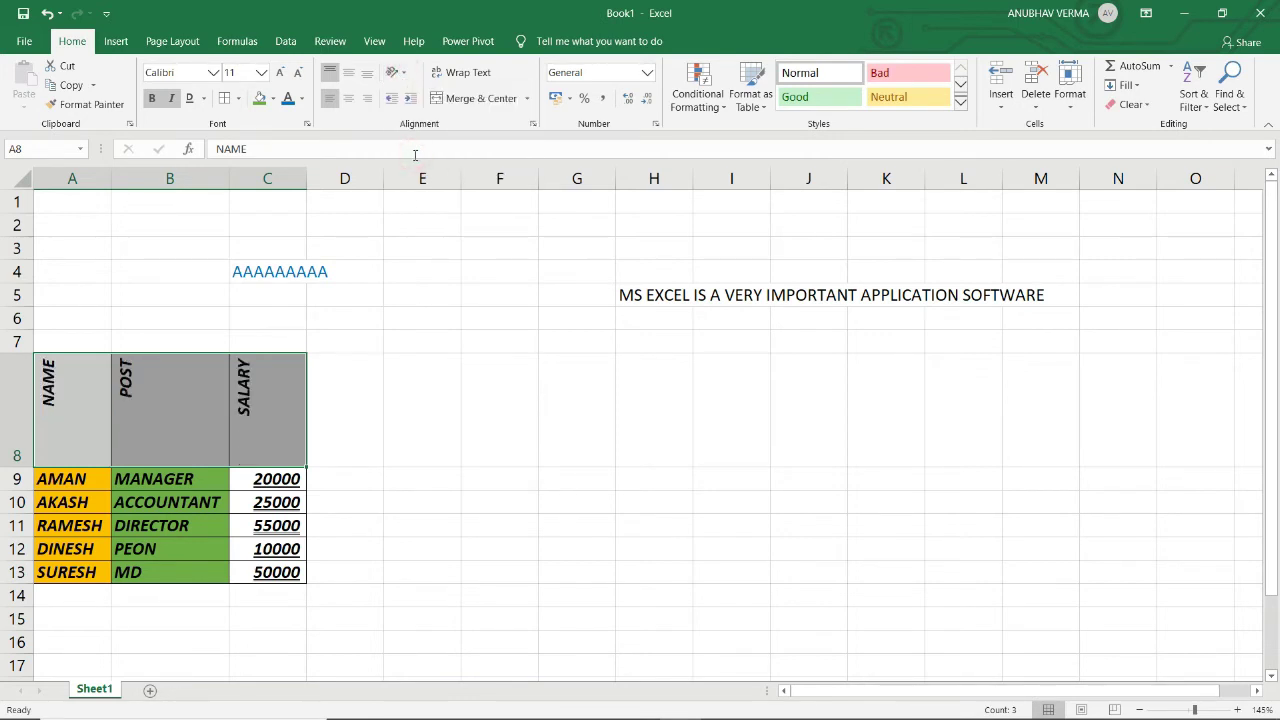
left_click(397, 72)
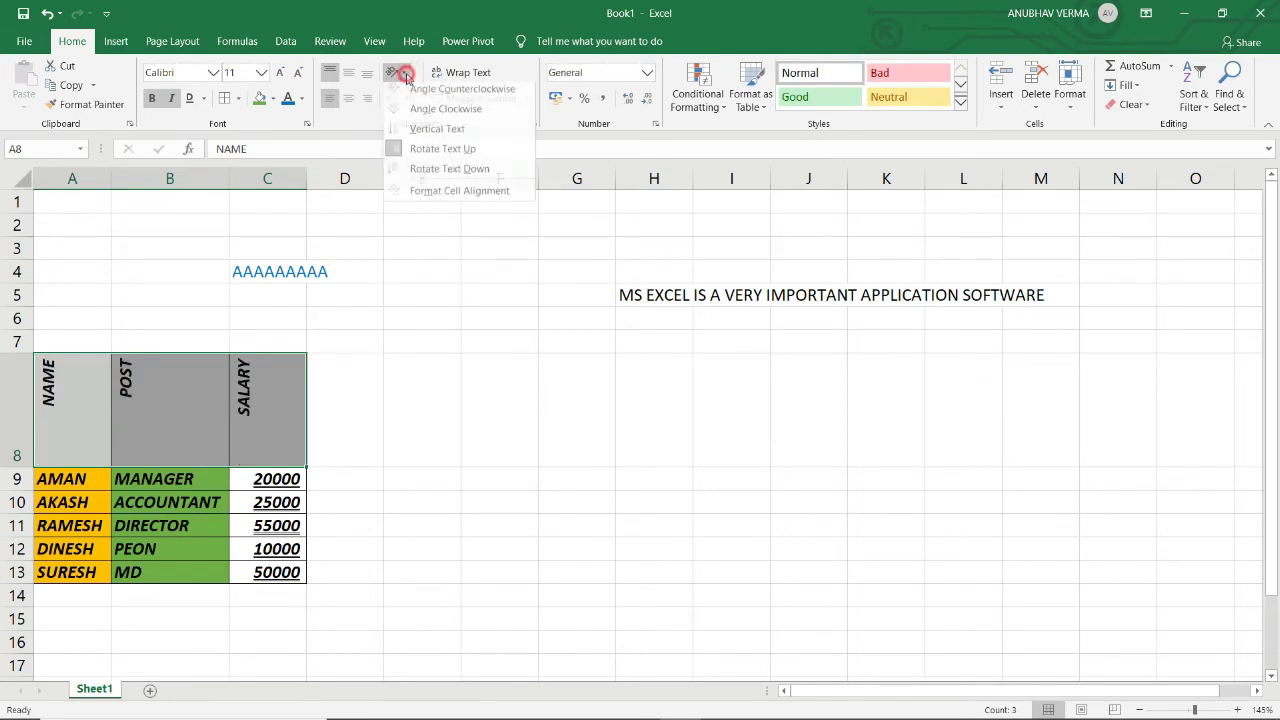
left_click(428, 172)
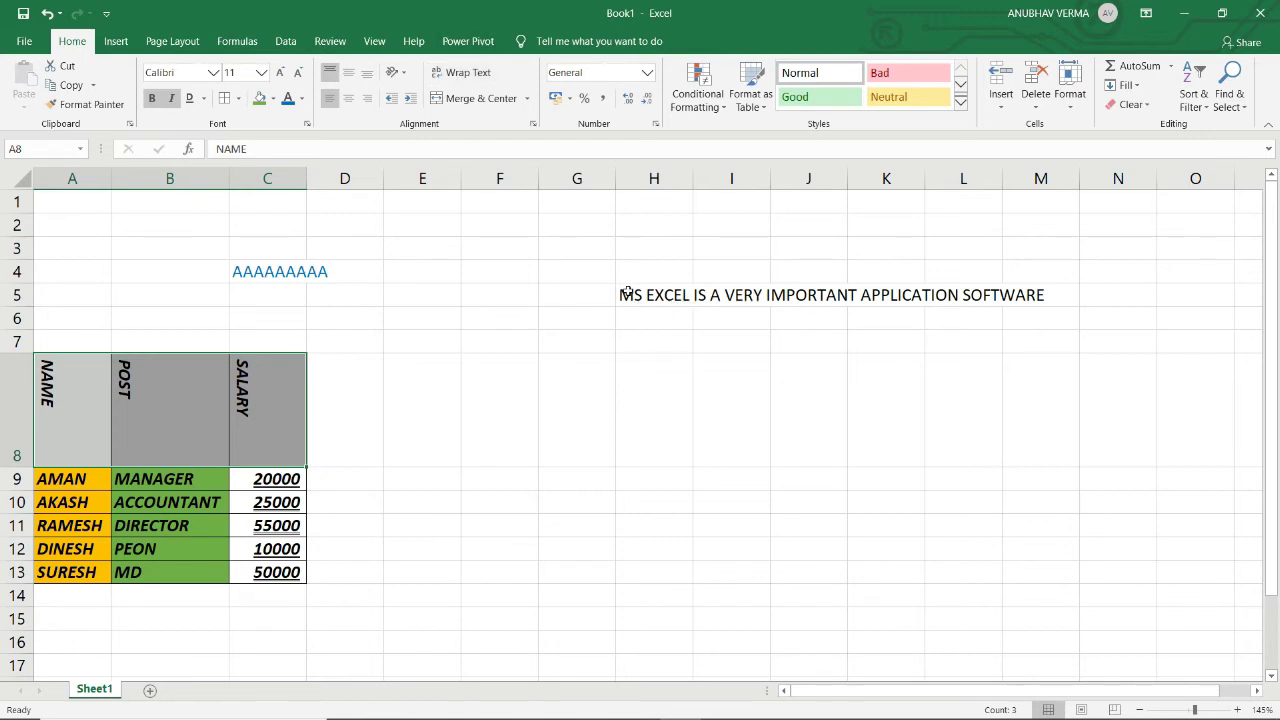
left_click_drag(625, 294, 1040, 296)
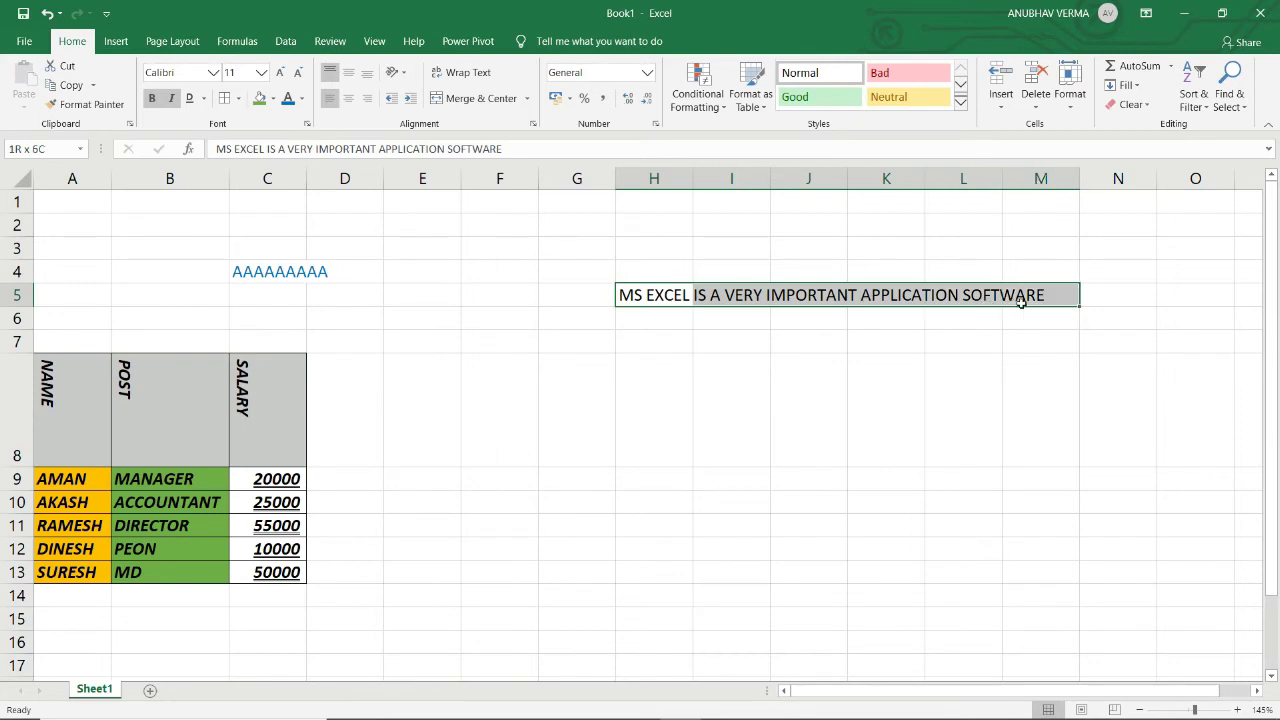
left_click(866, 397)
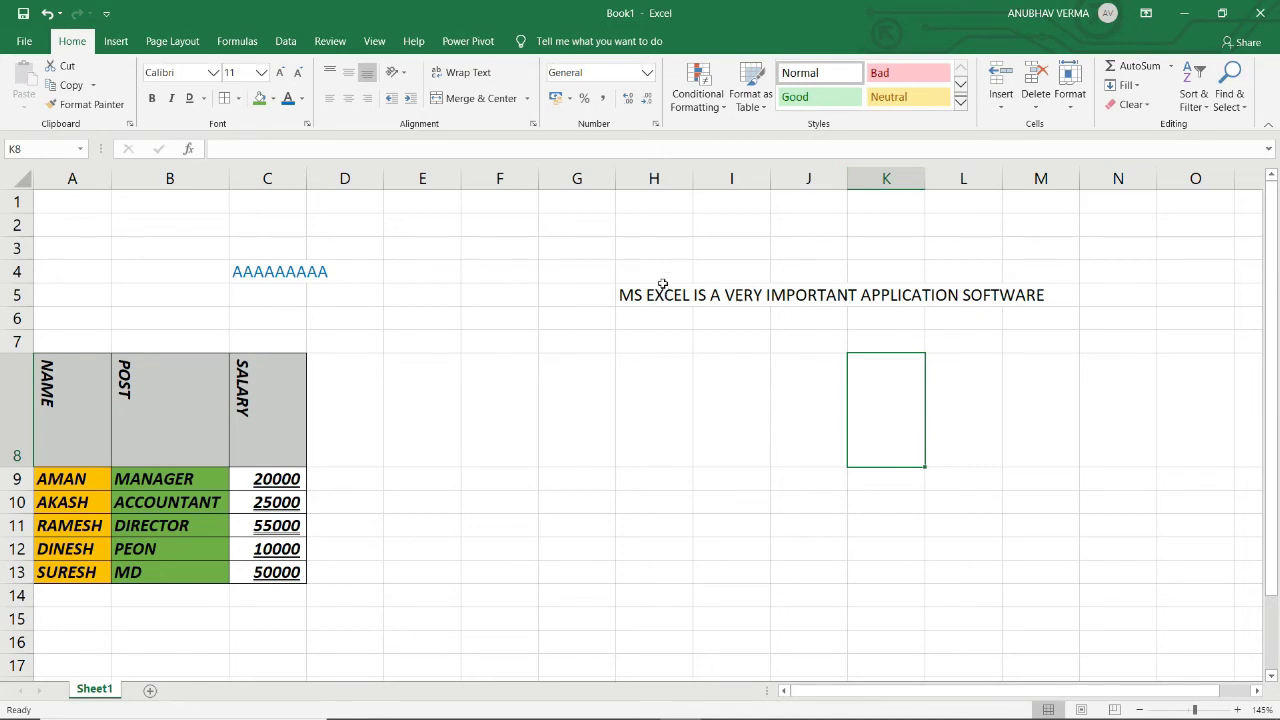
left_click(648, 296)
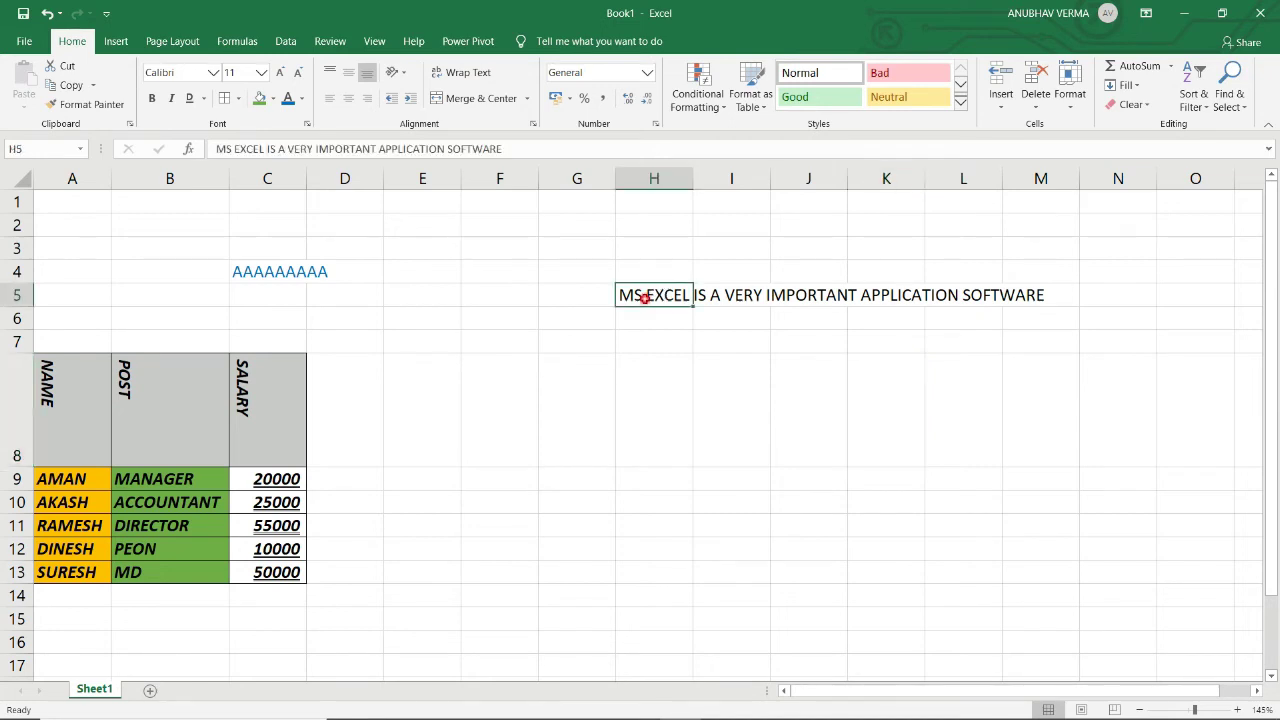
left_click(462, 72)
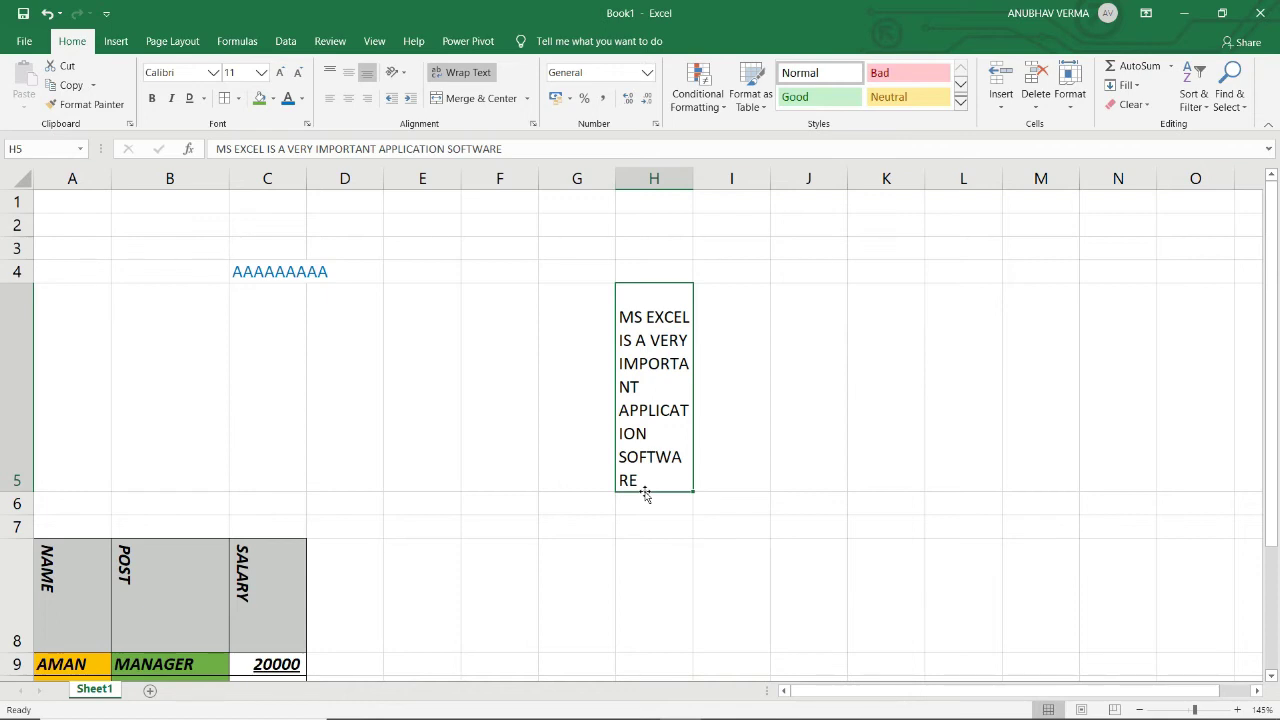
left_click(455, 72)
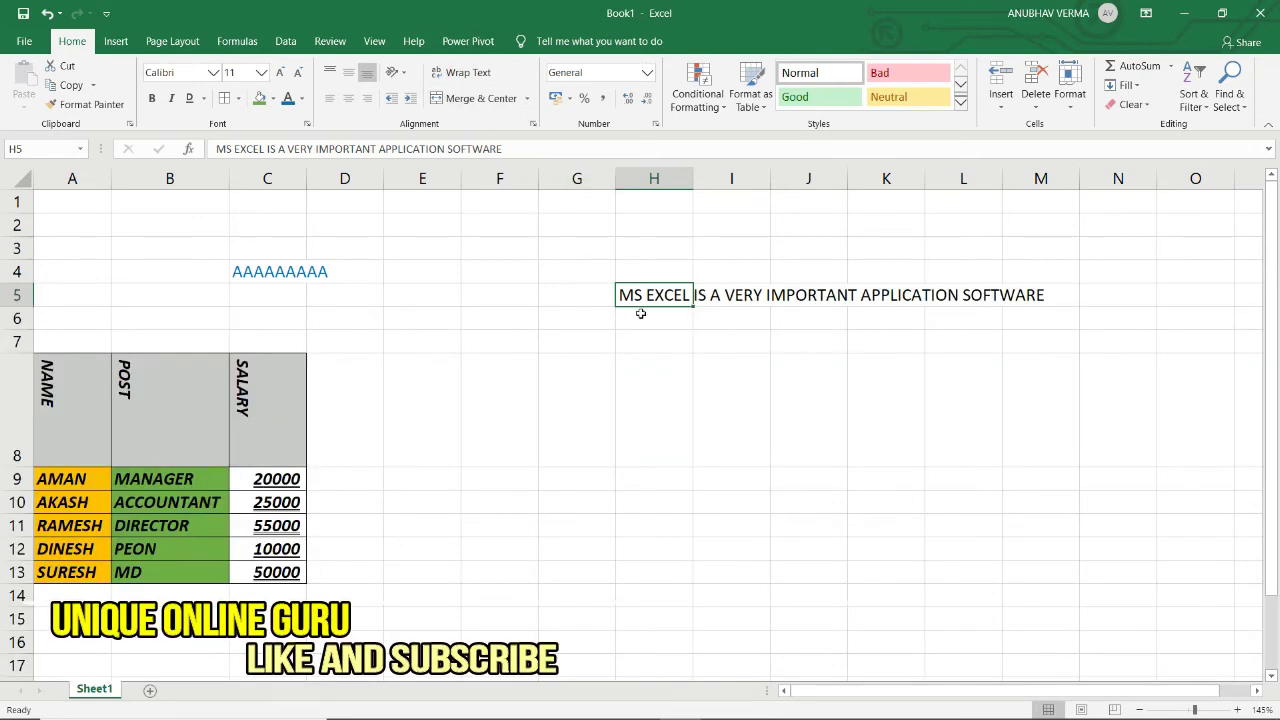
Enter 'MS EXCEL IS A PART OF MS OFFICE' in cell H6 below the first sentence
left_click(641, 313)
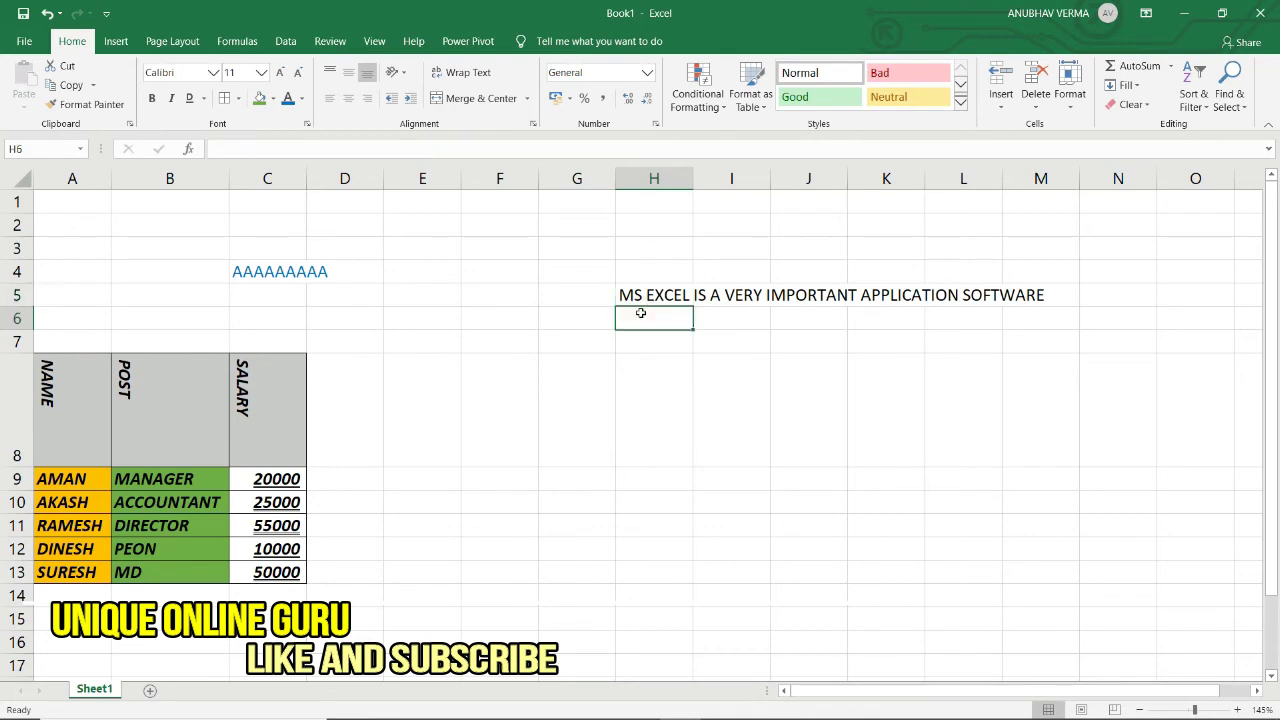
type("MS")
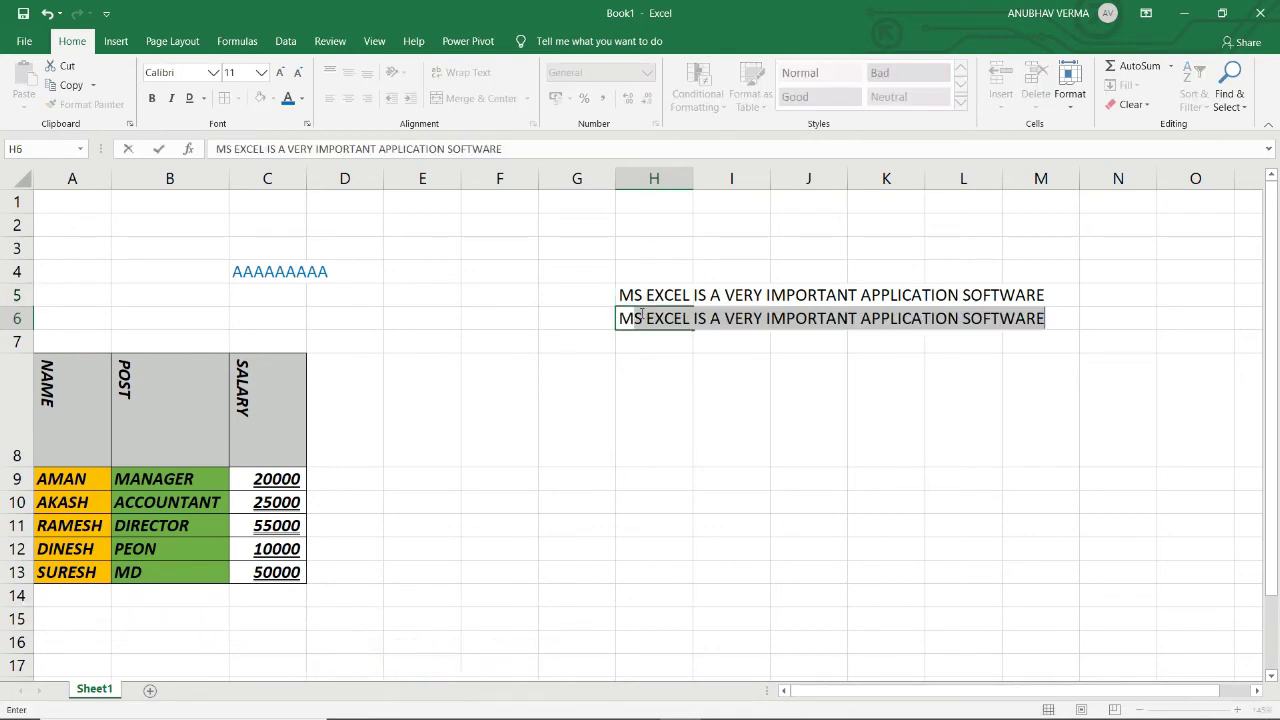
type(" EXCE")
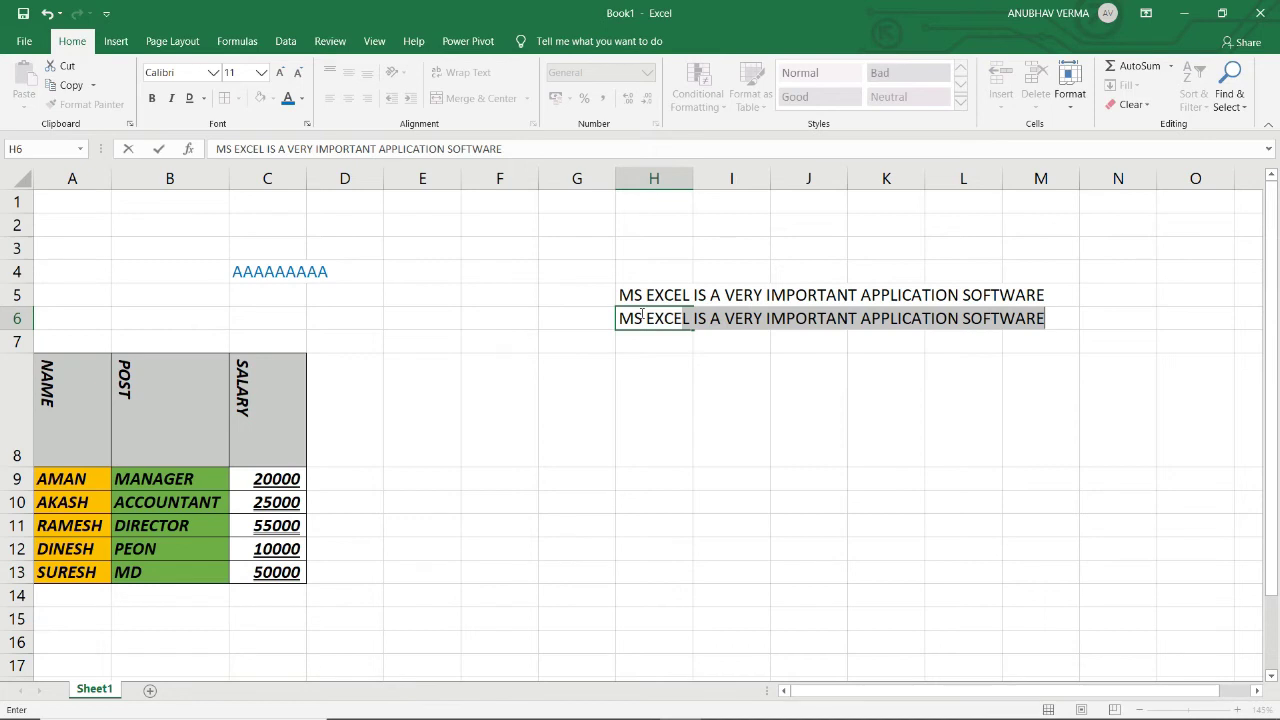
type("L IS ")
type("A PART ")
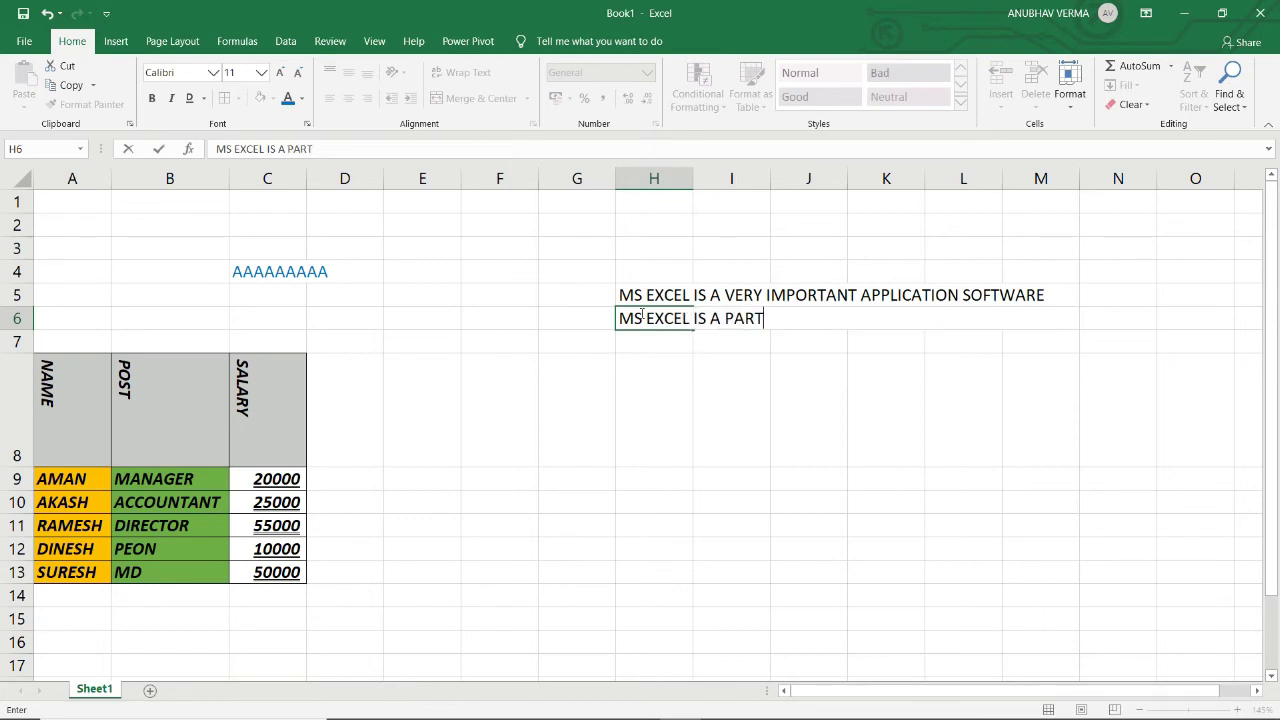
type("OF")
type(" MS O")
type("FFICE")
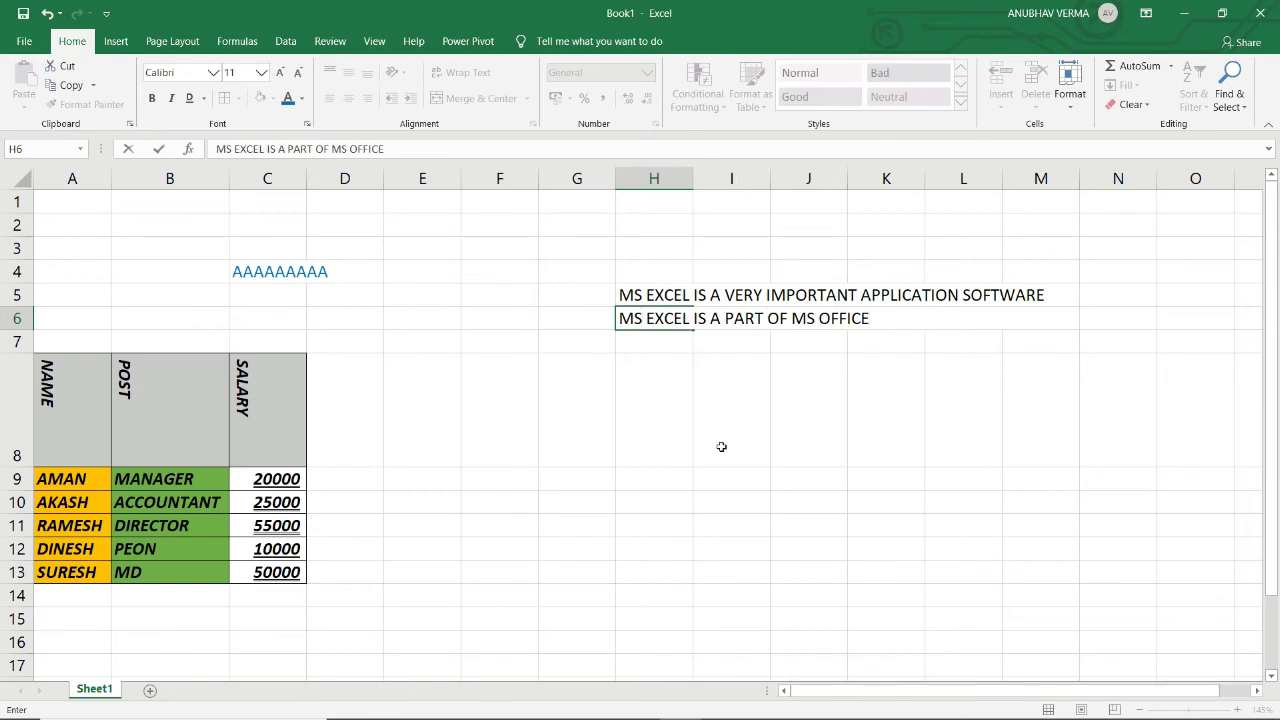
key("Return")
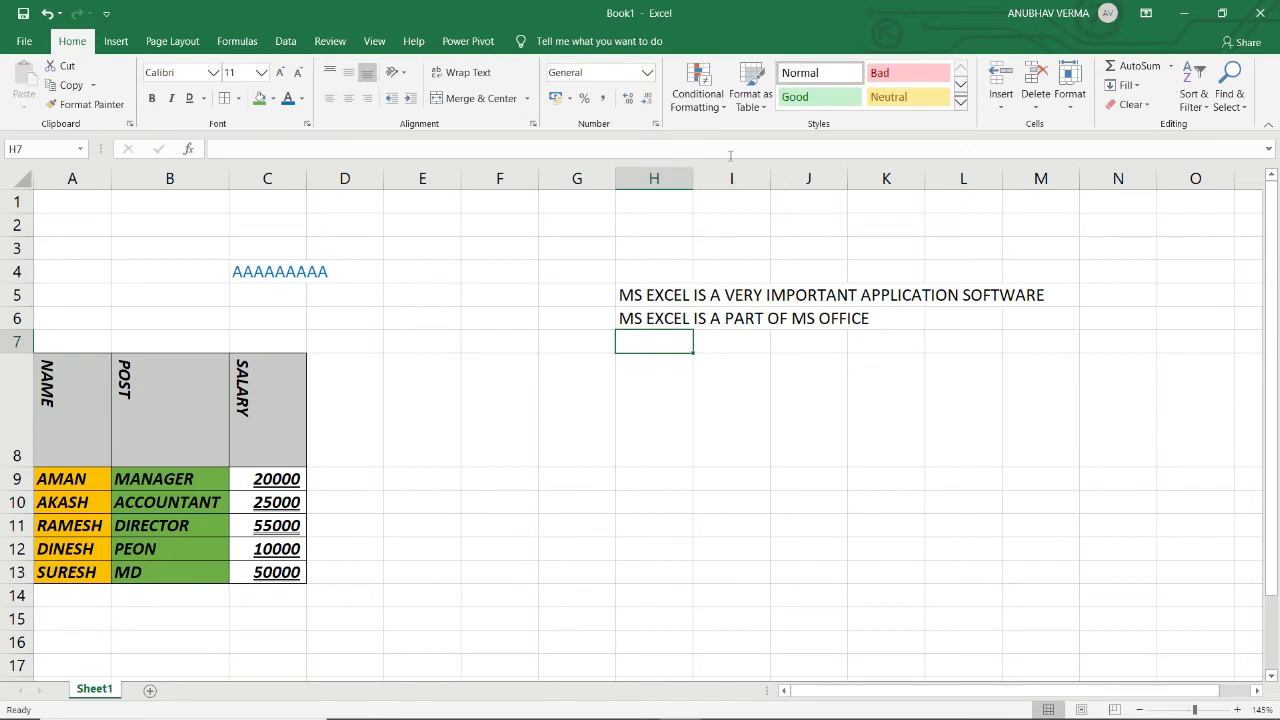
left_click(652, 318)
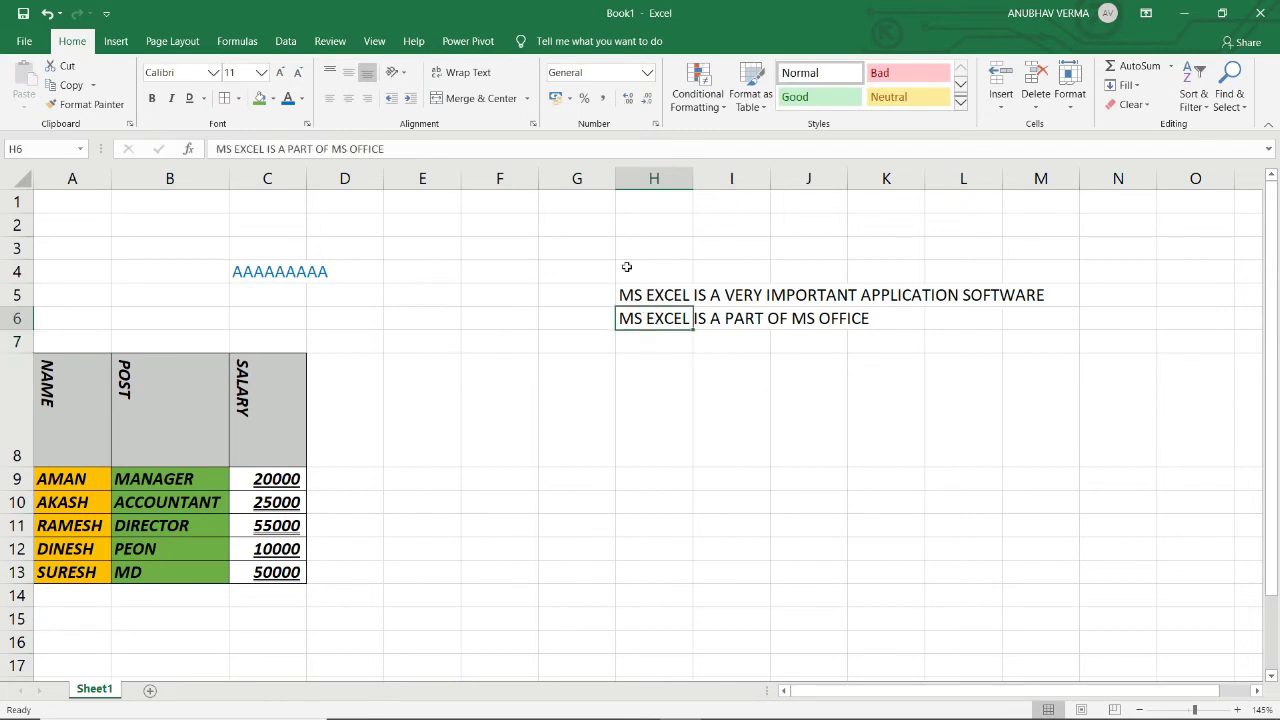
left_click(468, 73)
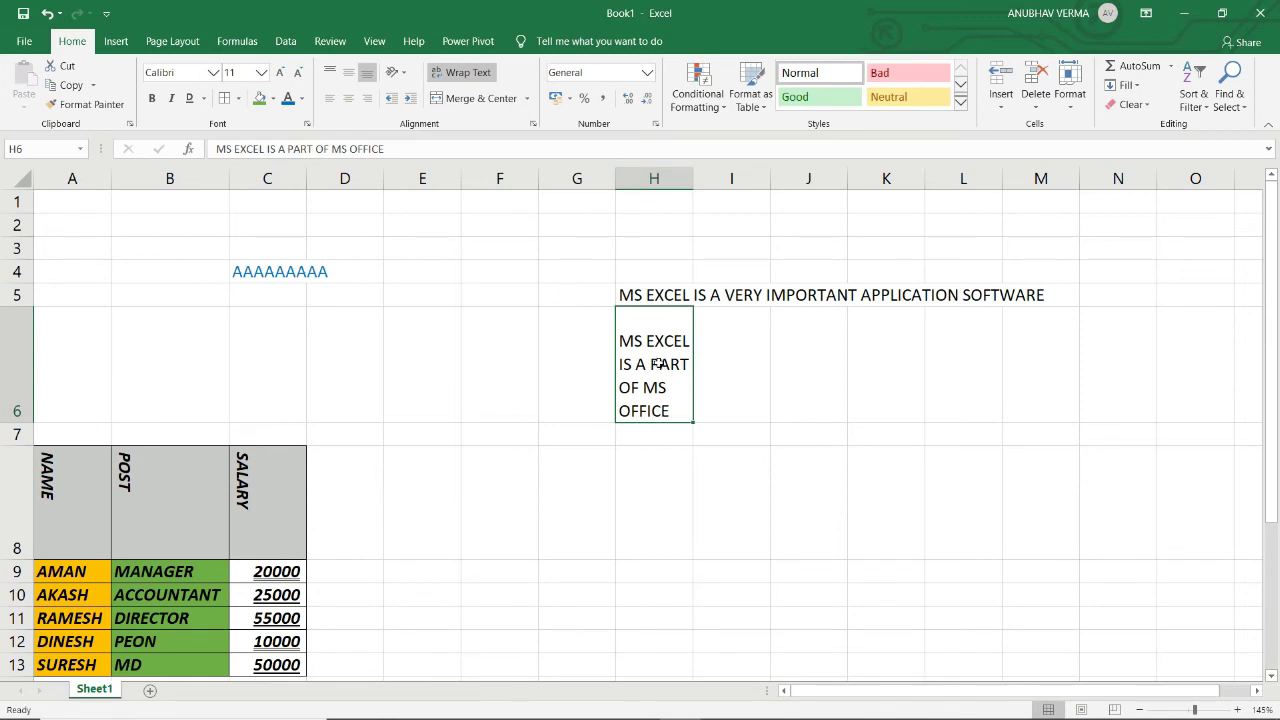
left_click(652, 291)
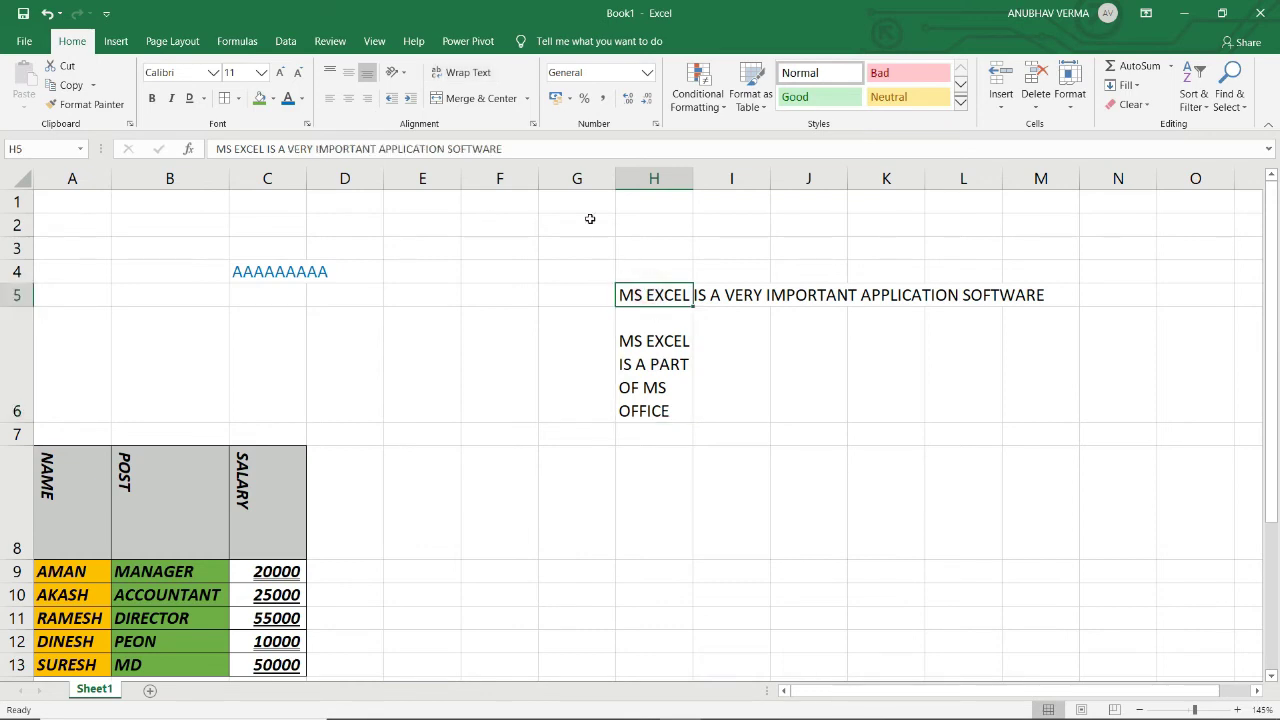
left_click(467, 74)
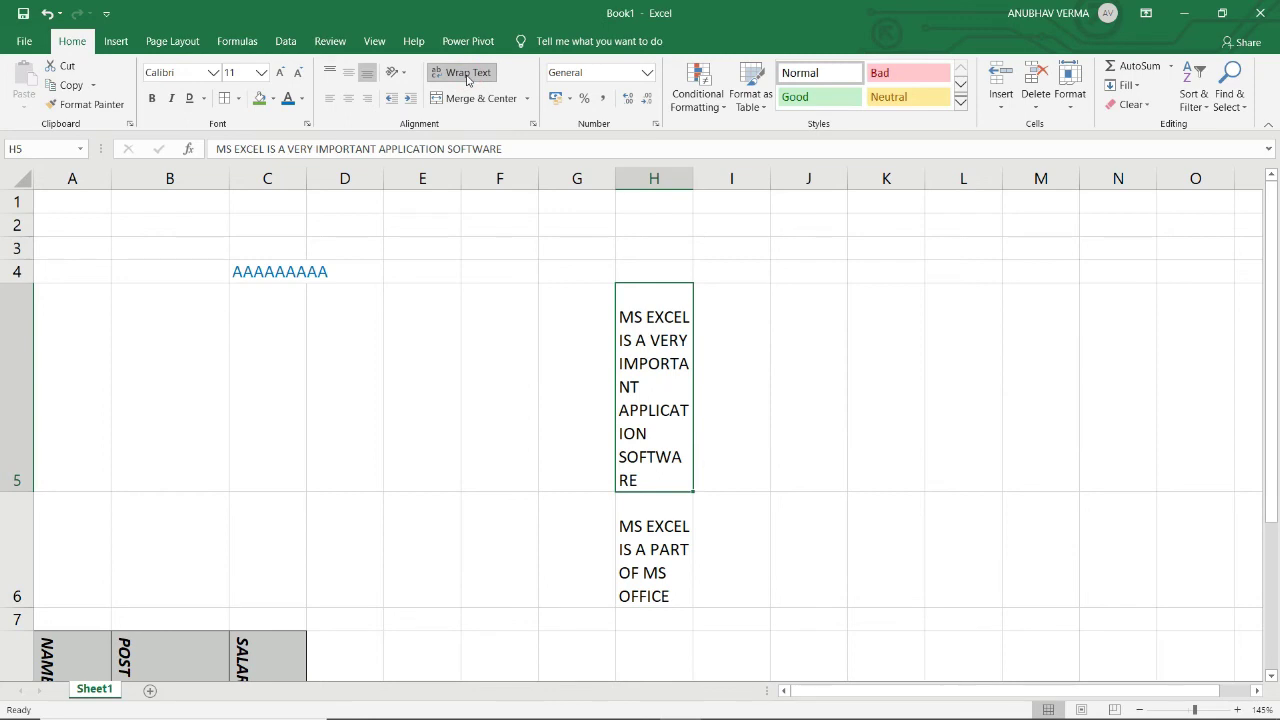
key("ctrl+z")
key("ctrl+z")
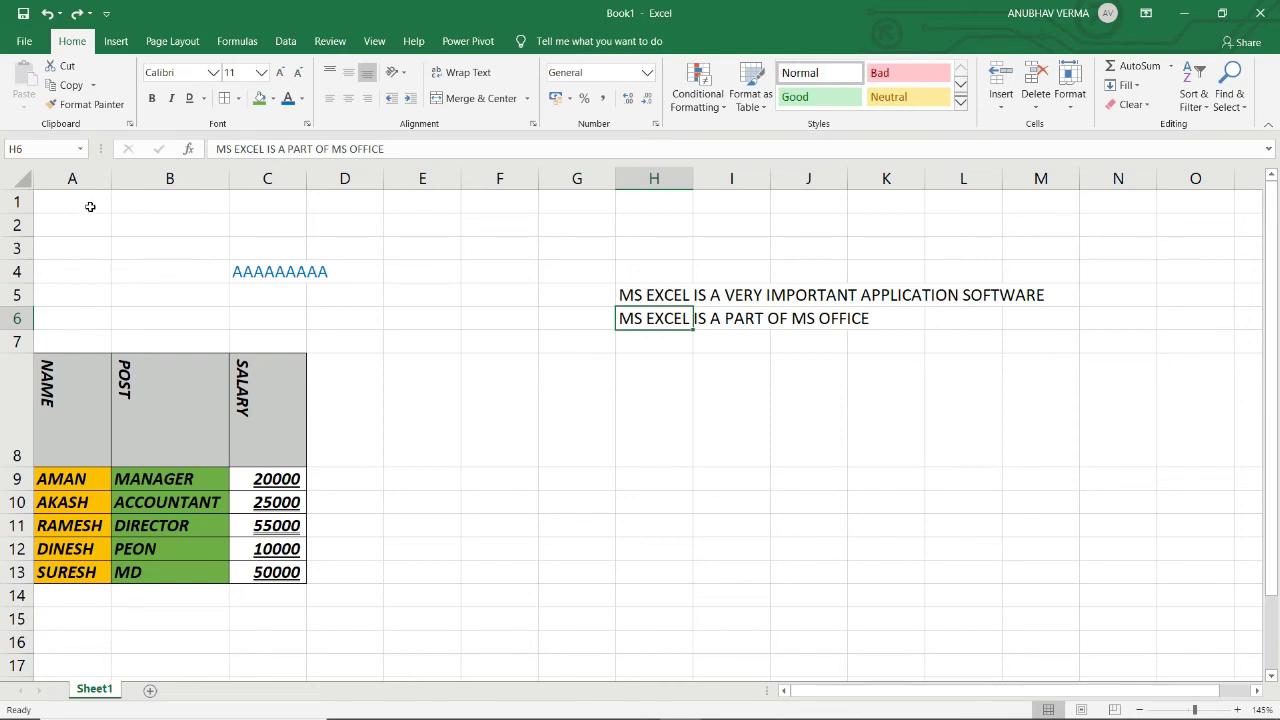
Merge and center A1:I2, type test letters into it, then erase them
mouse_move(90, 208)
left_mouse_down()
mouse_move(406, 256)
mouse_move(745, 226)
left_mouse_up()
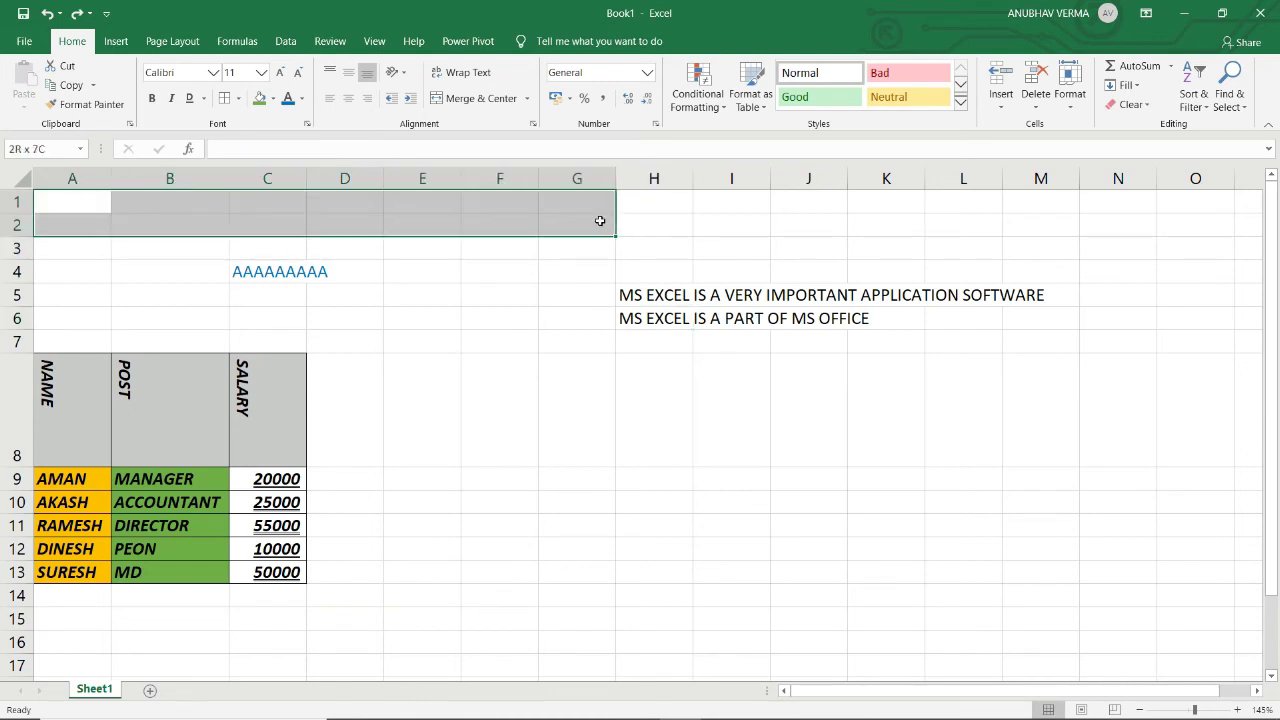
left_click(527, 98)
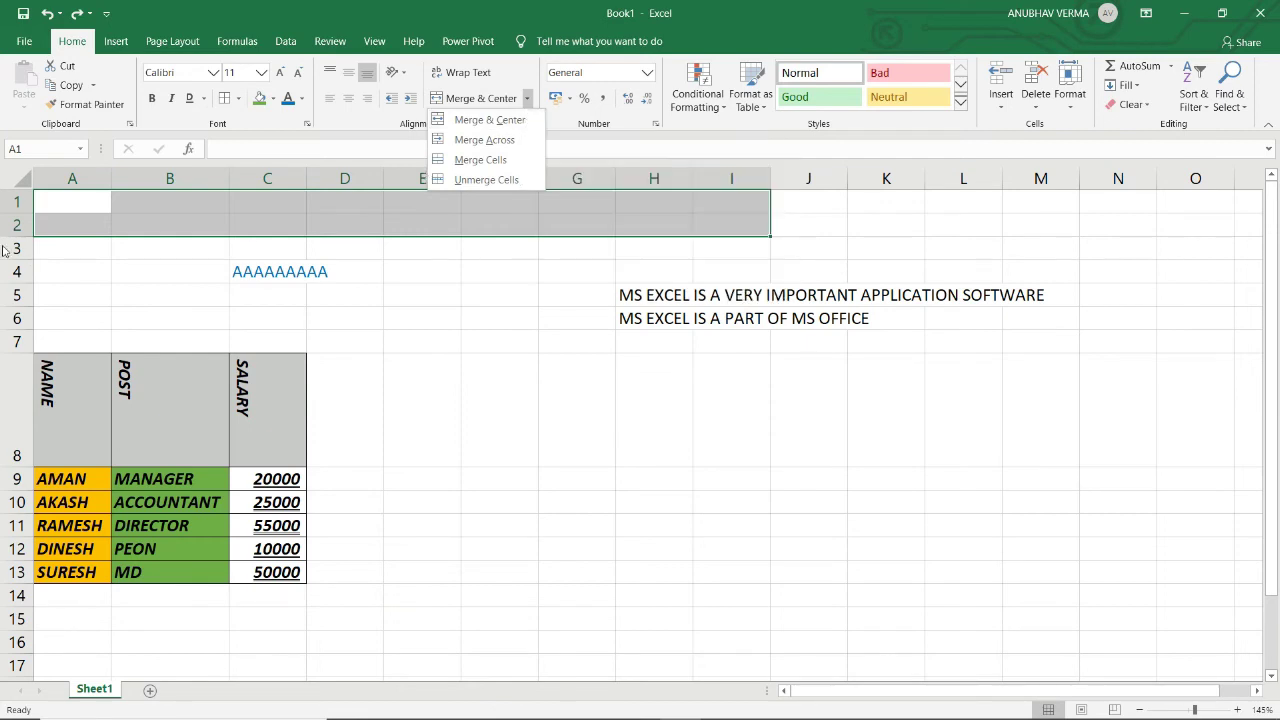
left_click(486, 122)
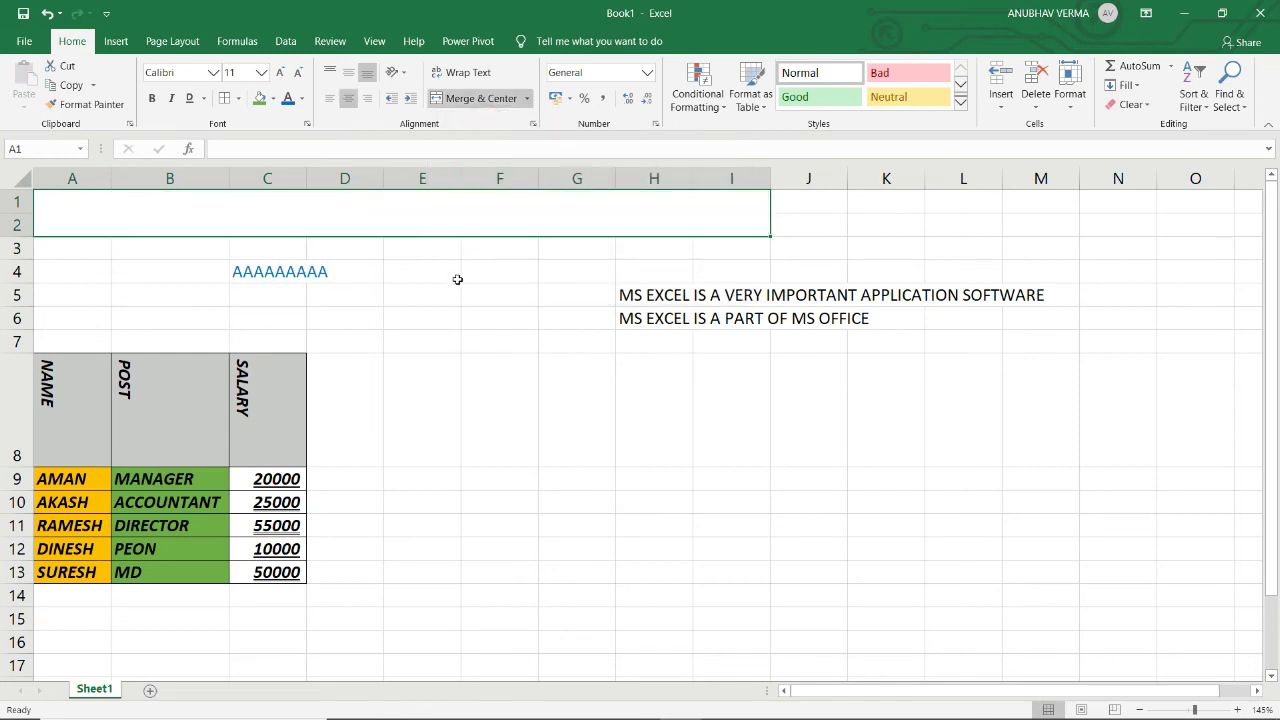
type("HHHHHHH")
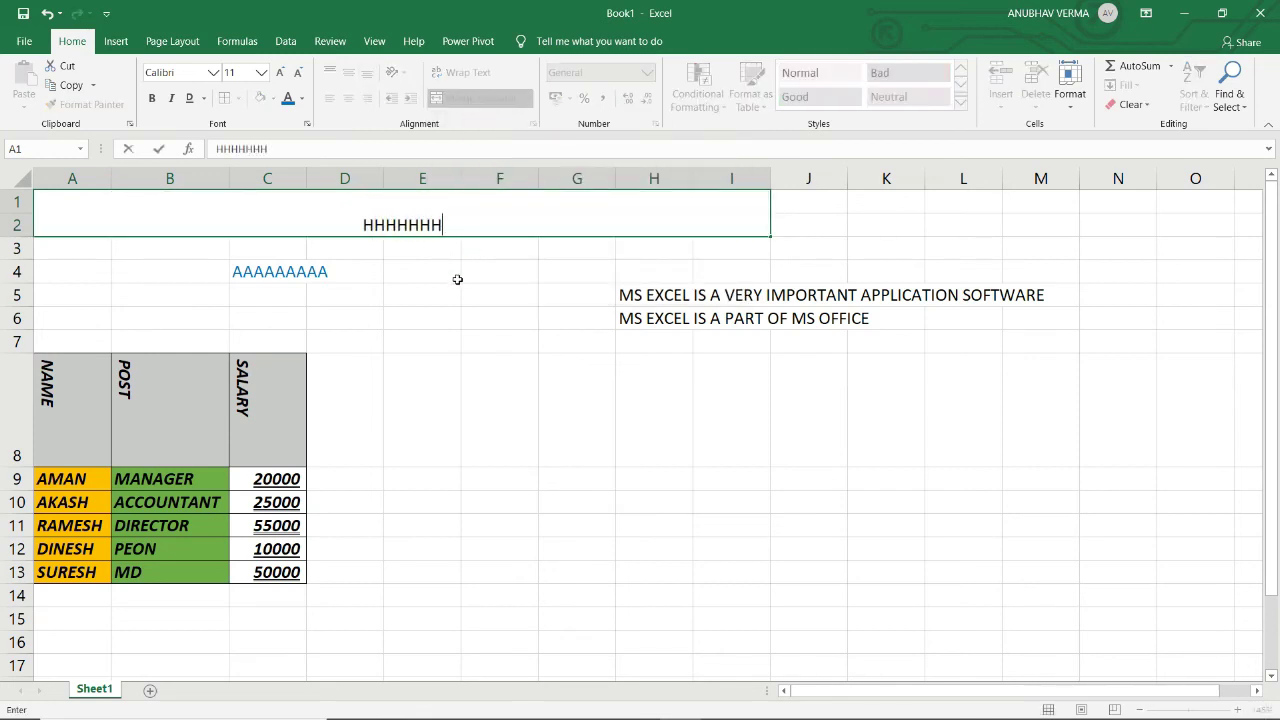
type("JKJ")
key("BackSpace")
key("BackSpace")
key("BackSpace")
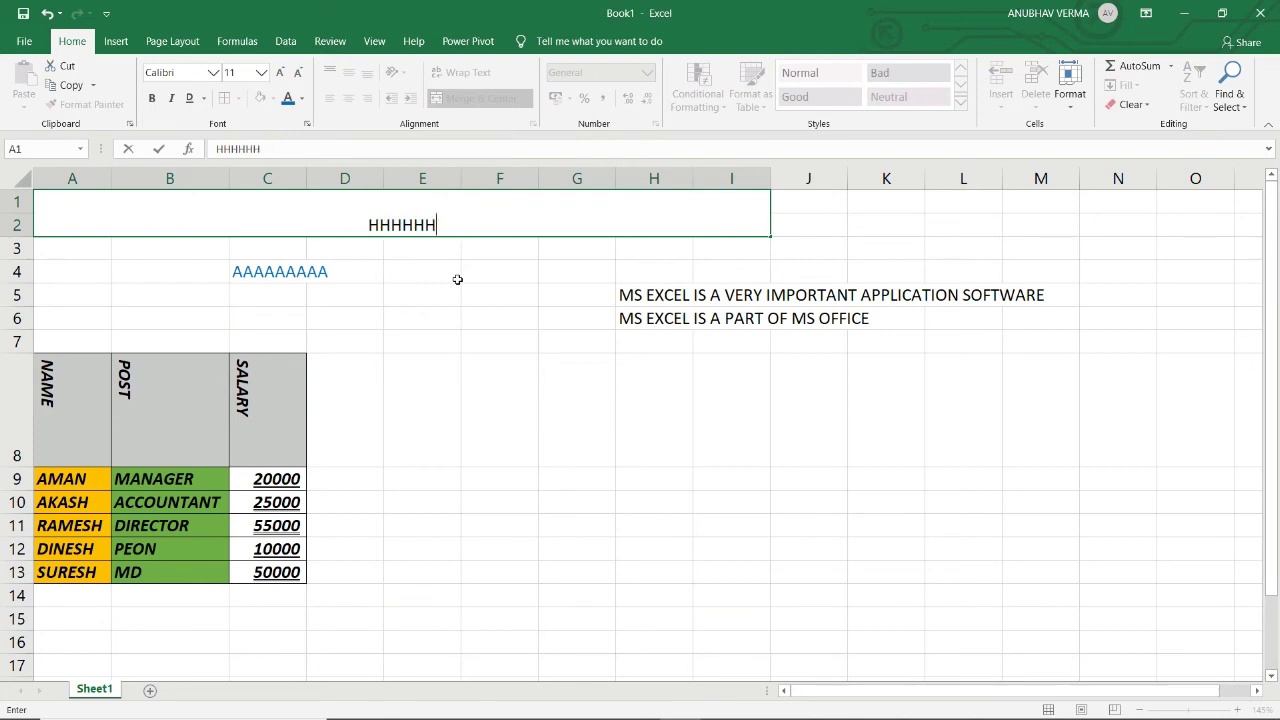
key("BackSpace")
key("BackSpace")
key("BackSpace")
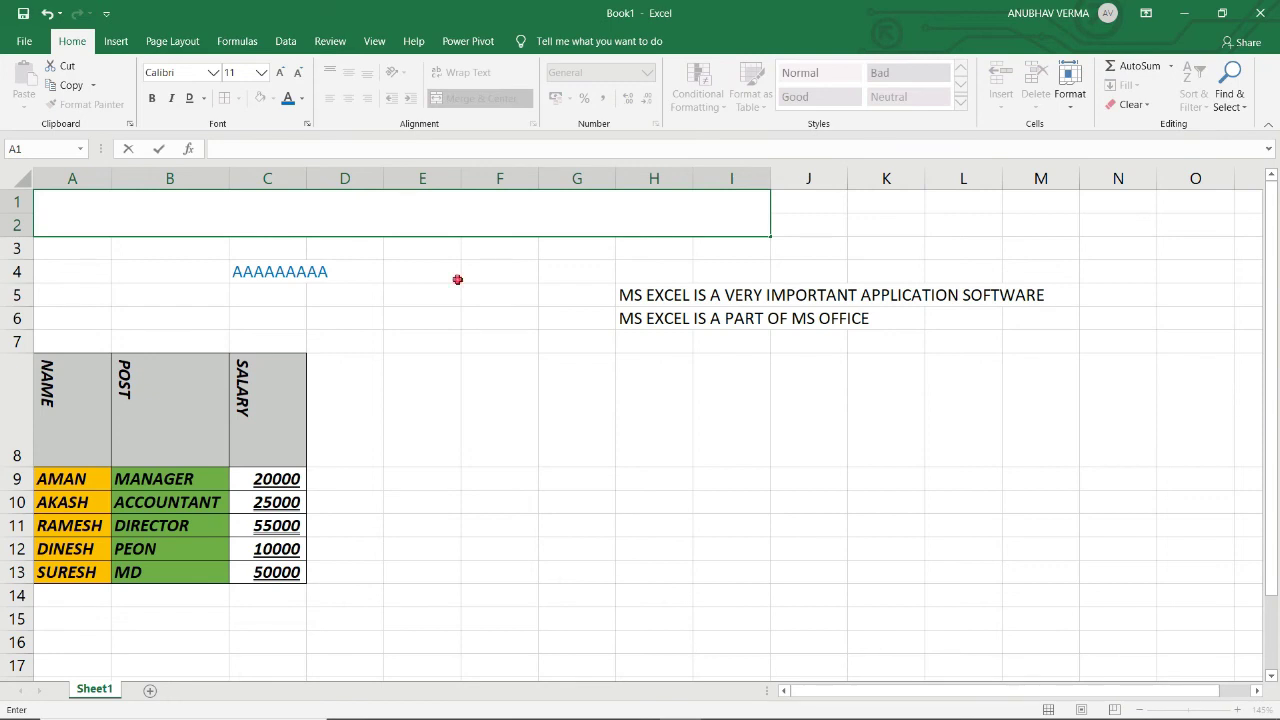
left_click(457, 279)
Re-merge A1:I2 with Merge Across so rows 1 and 2 are separate empty cells
left_click(414, 223)
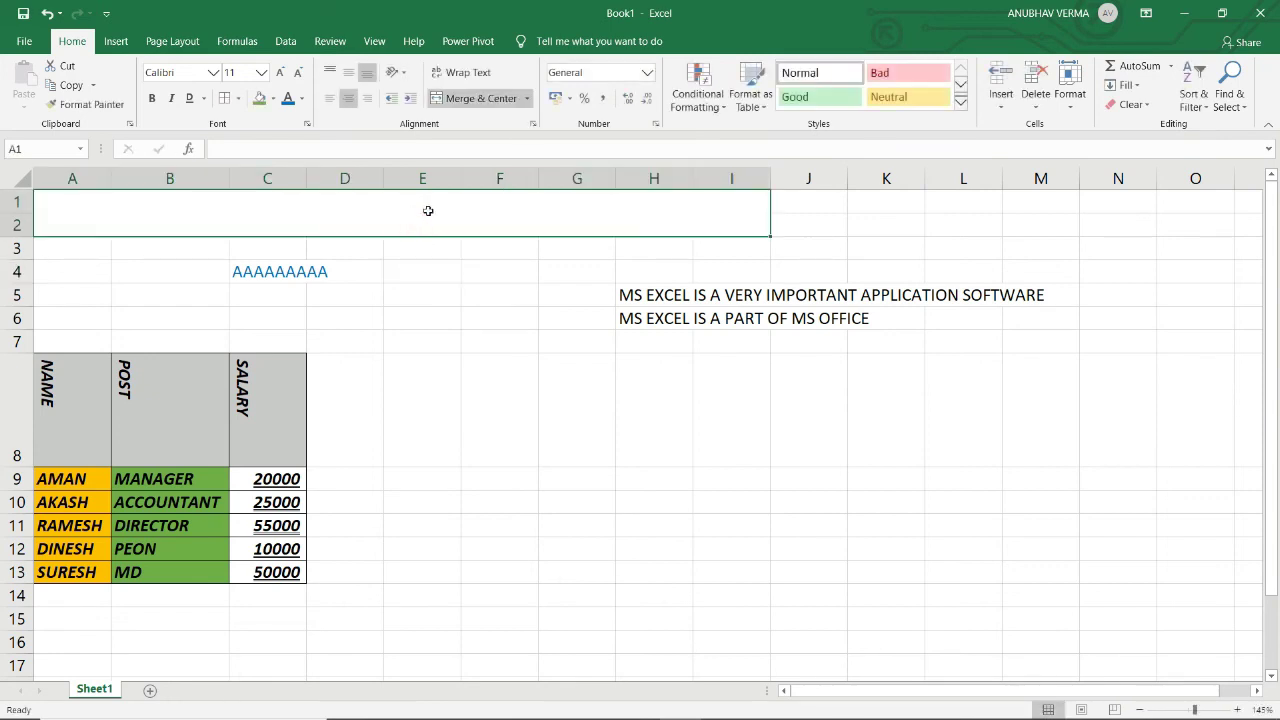
left_click(528, 98)
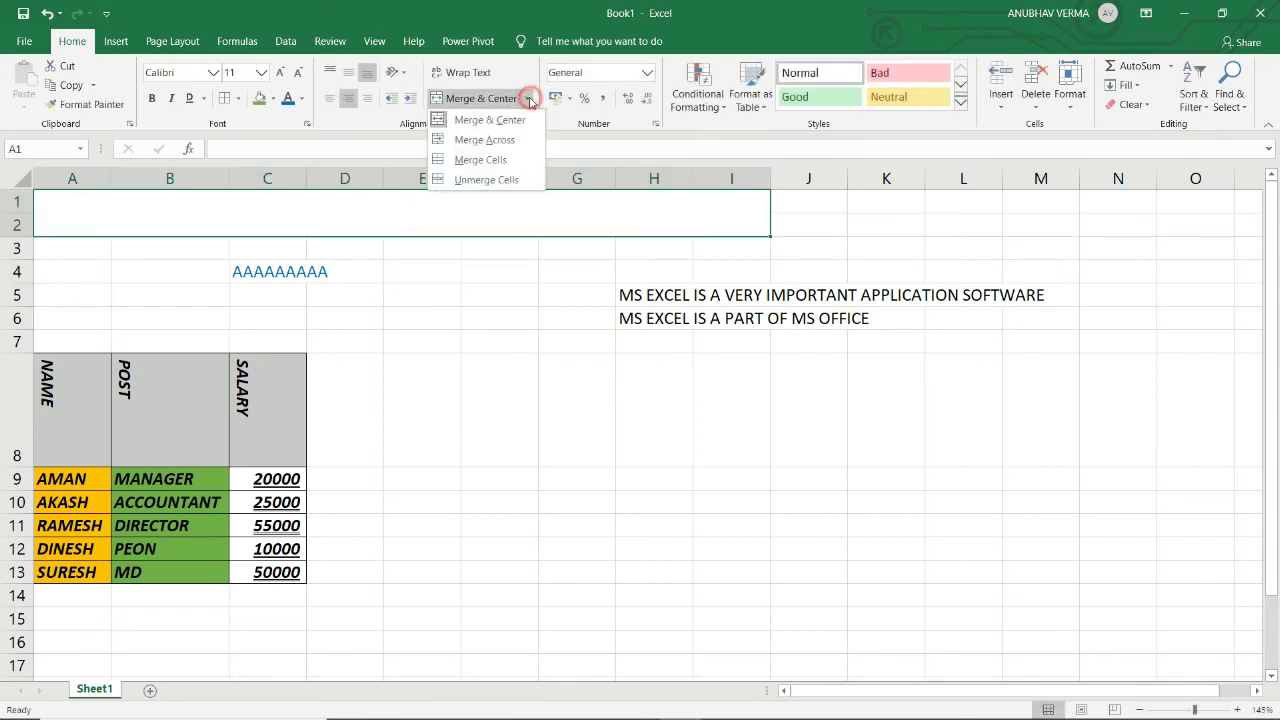
left_click(494, 141)
type("GG")
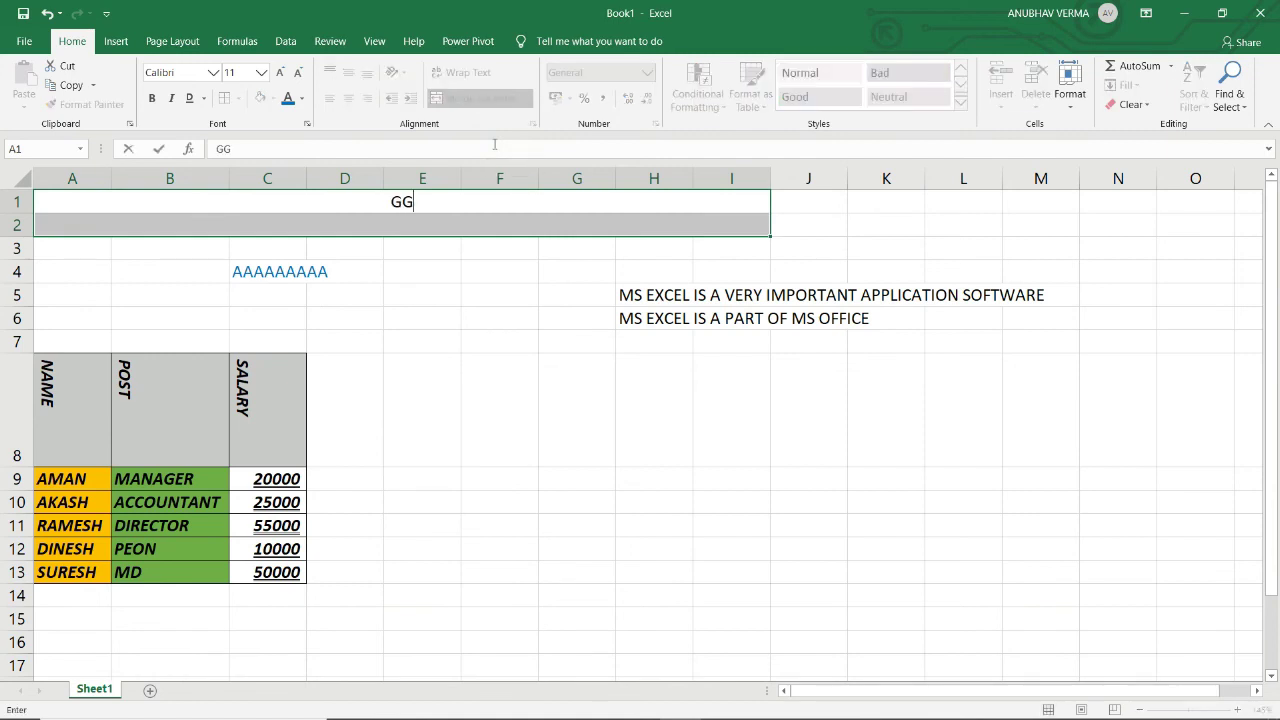
type("GGGGGG")
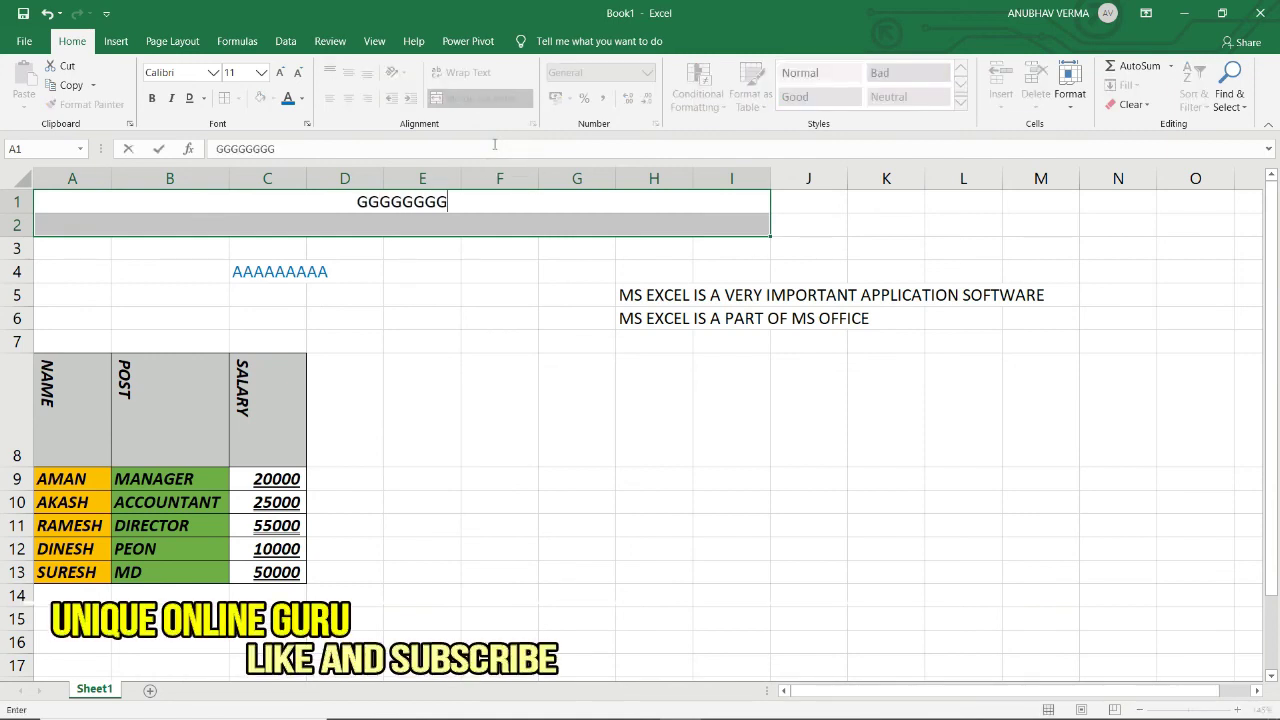
key("BackSpace")
key("BackSpace")
key("BackSpace")
key("BackSpace")
key("BackSpace")
key("BackSpace")
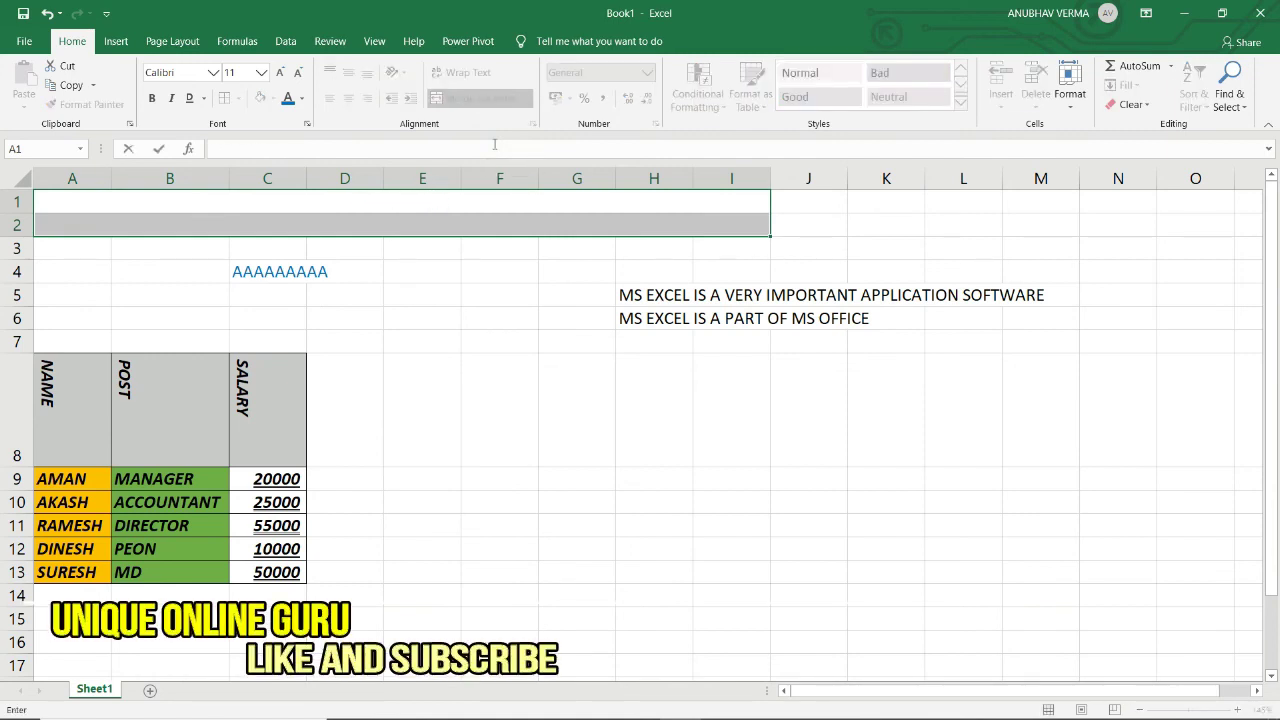
left_click(480, 313)
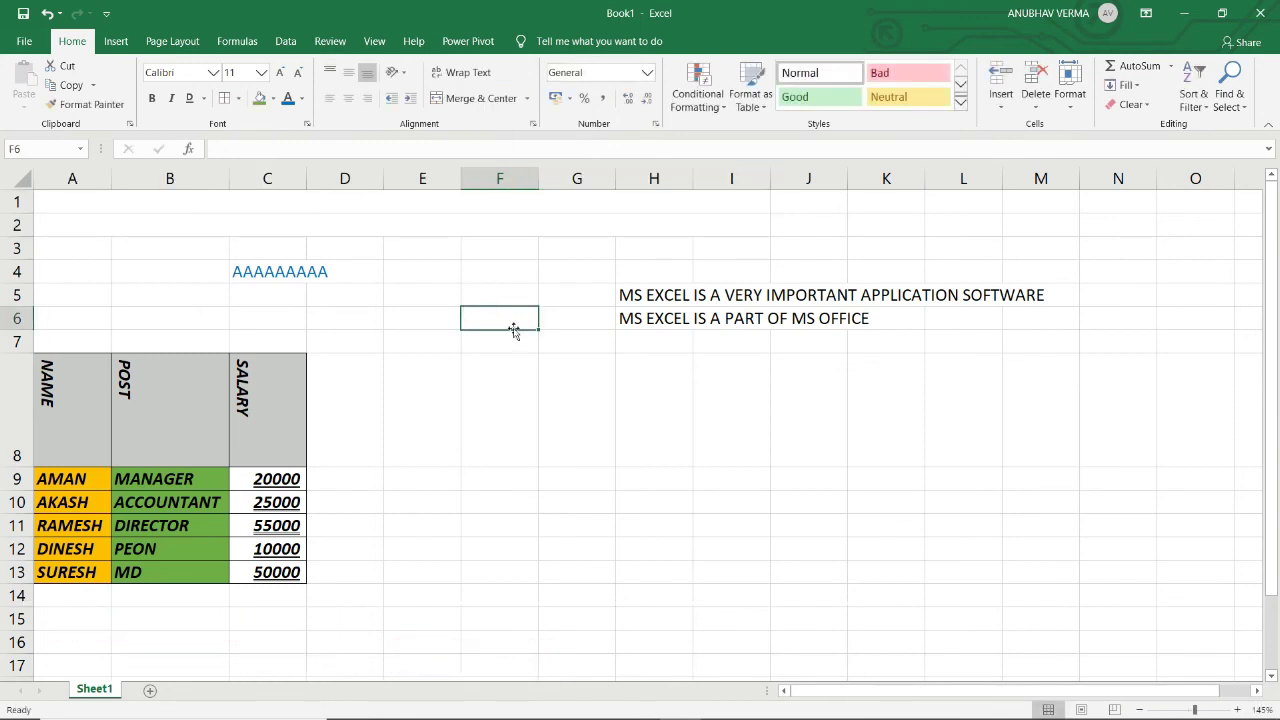
Merge G9:J10 across so G9:J9 and G10:J10 each become one cell
left_click_drag(566, 484, 803, 506)
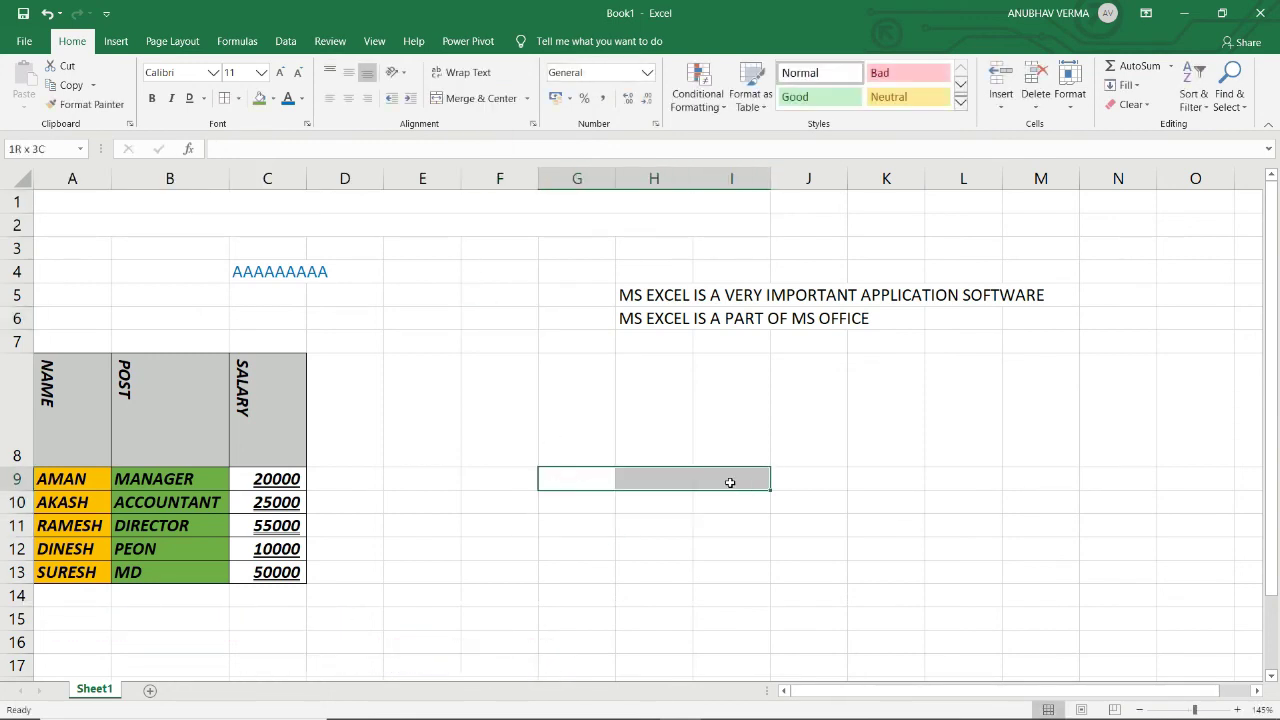
left_click(526, 99)
left_click(504, 140)
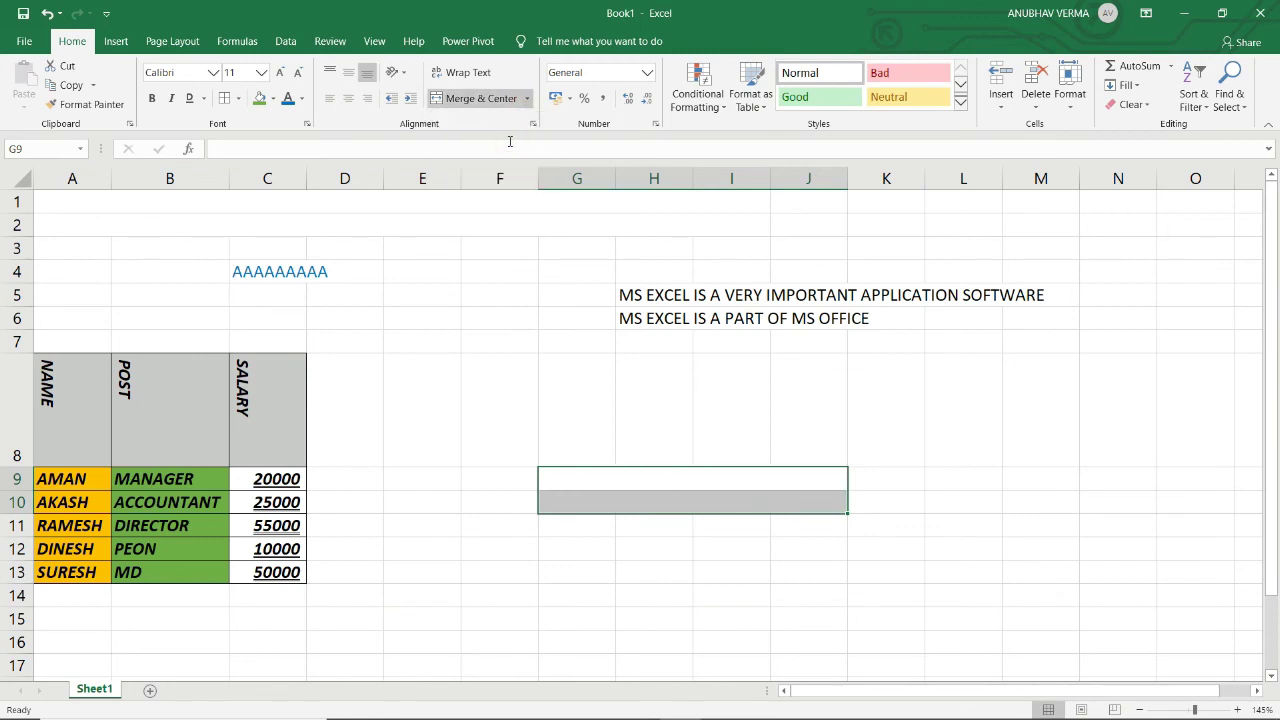
left_click(588, 549)
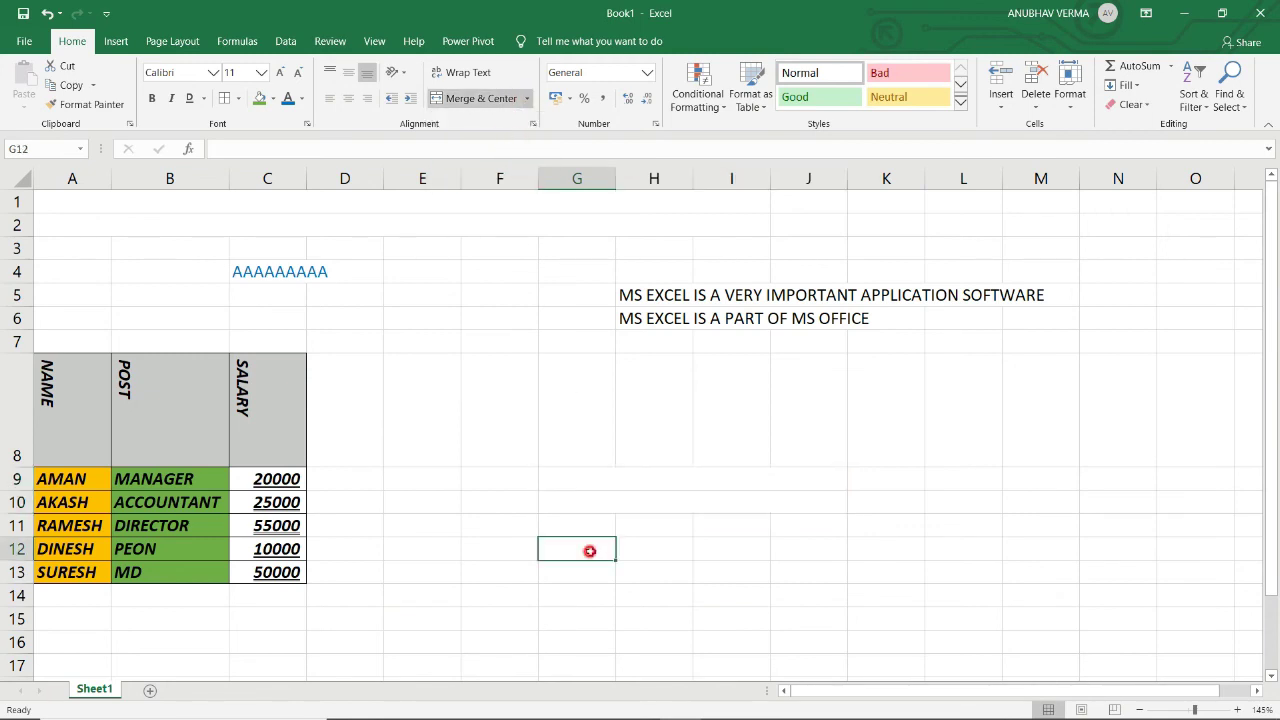
left_click(598, 483)
left_click(594, 503)
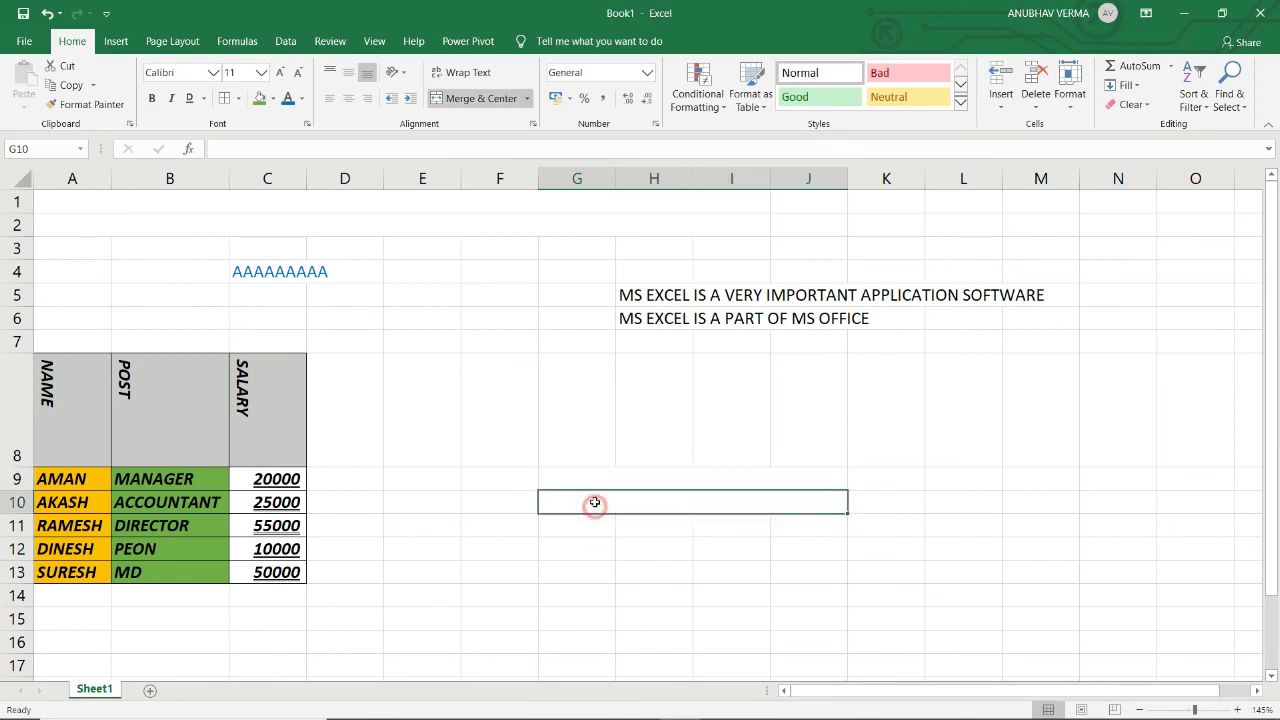
left_click(569, 557)
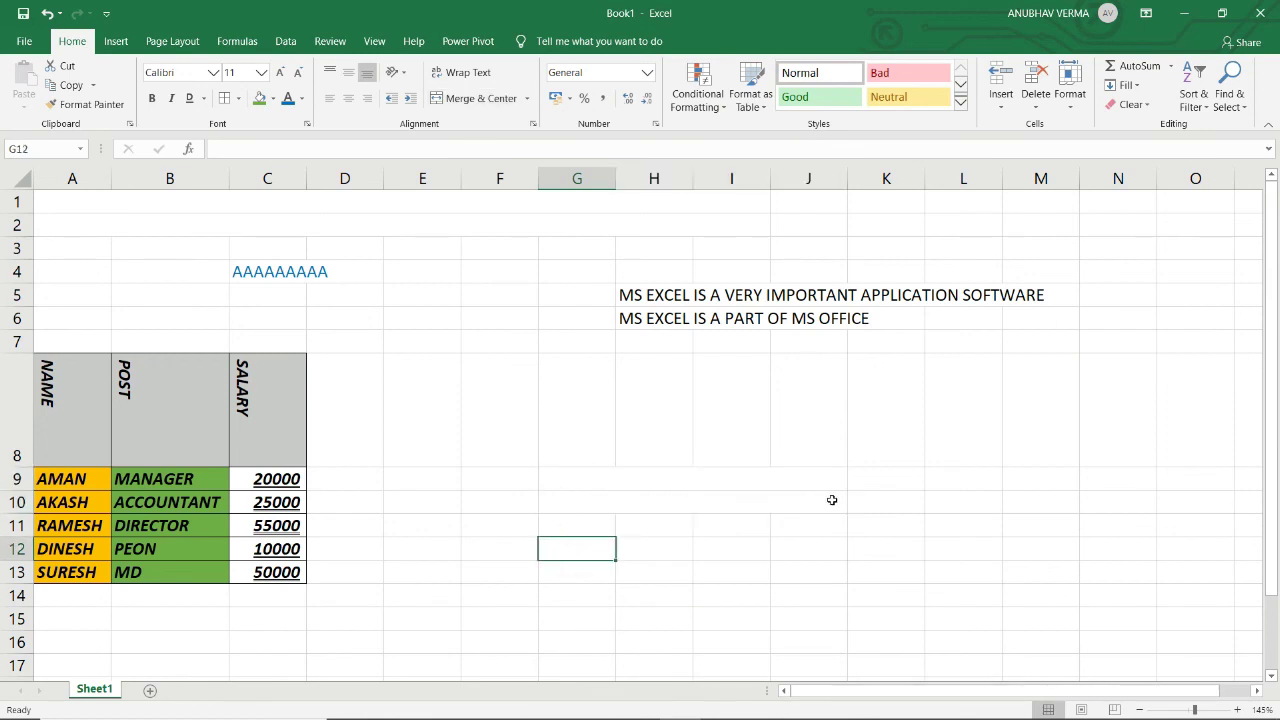
scroll(827, 497, "up", 1)
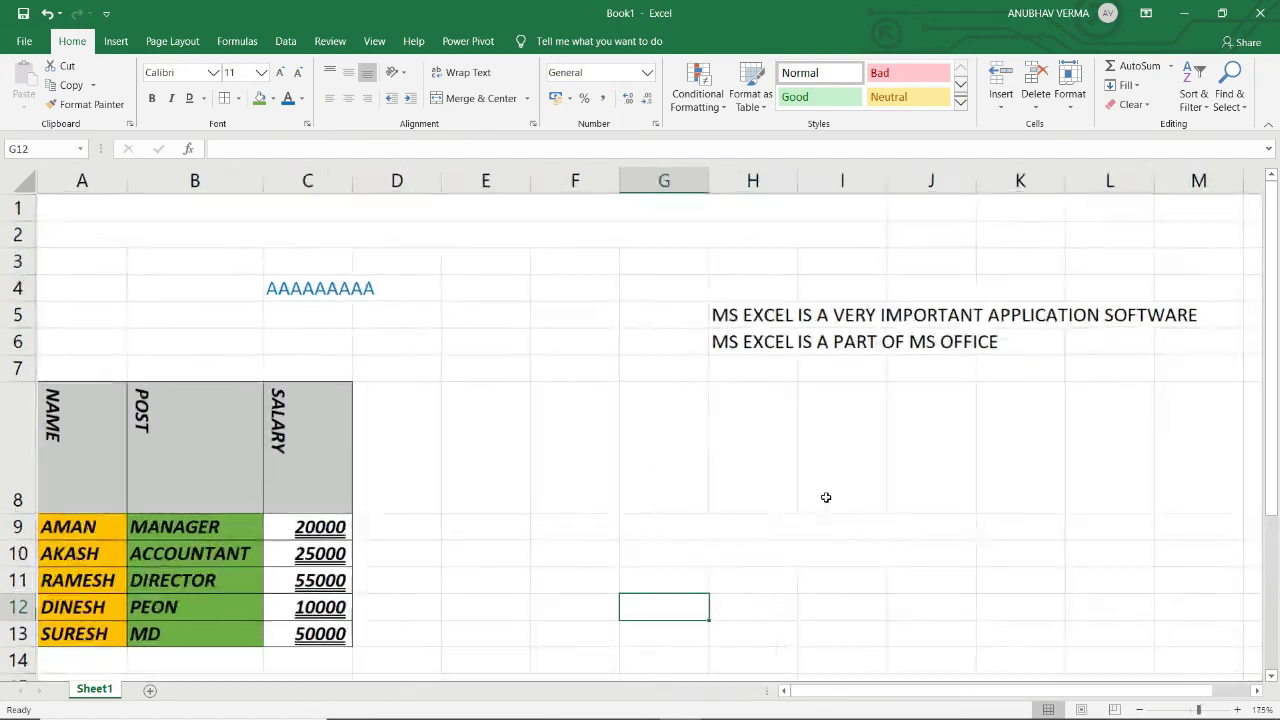
scroll(827, 497, "up", 1)
scroll(825, 497, "up", 1)
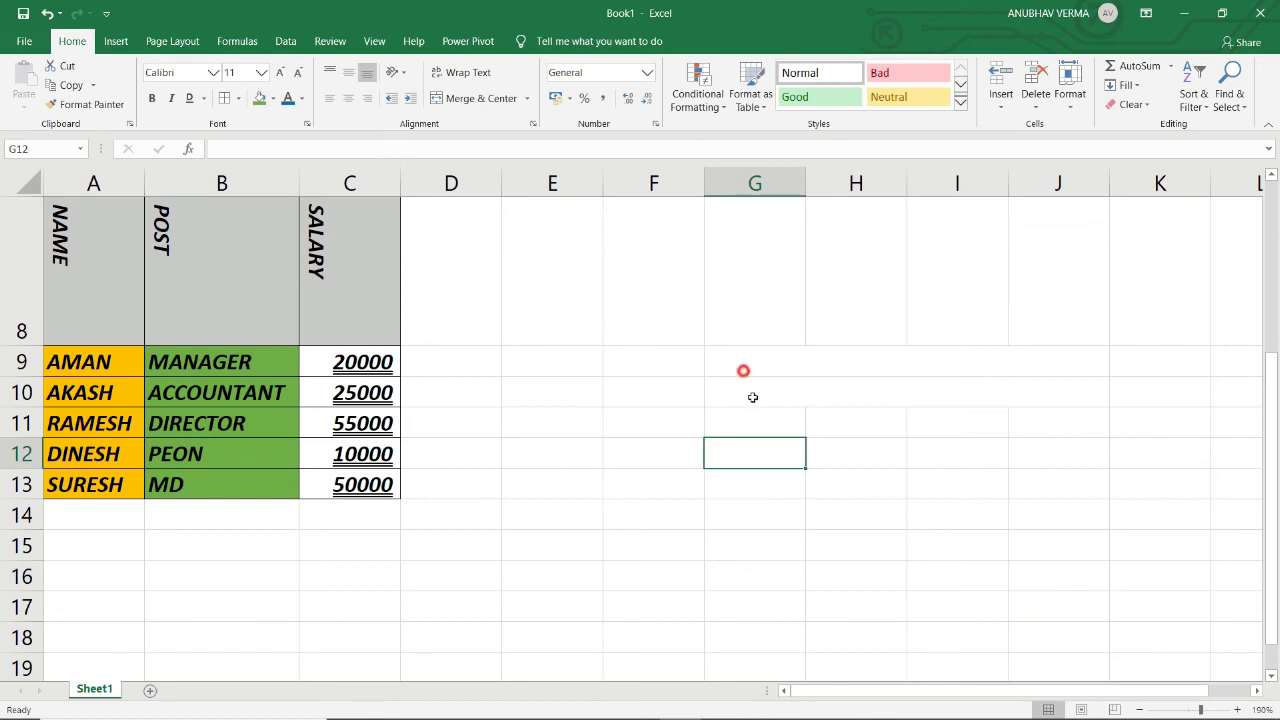
Apply All Borders to the merged G9:J10 cells
left_click_drag(752, 372, 1058, 392)
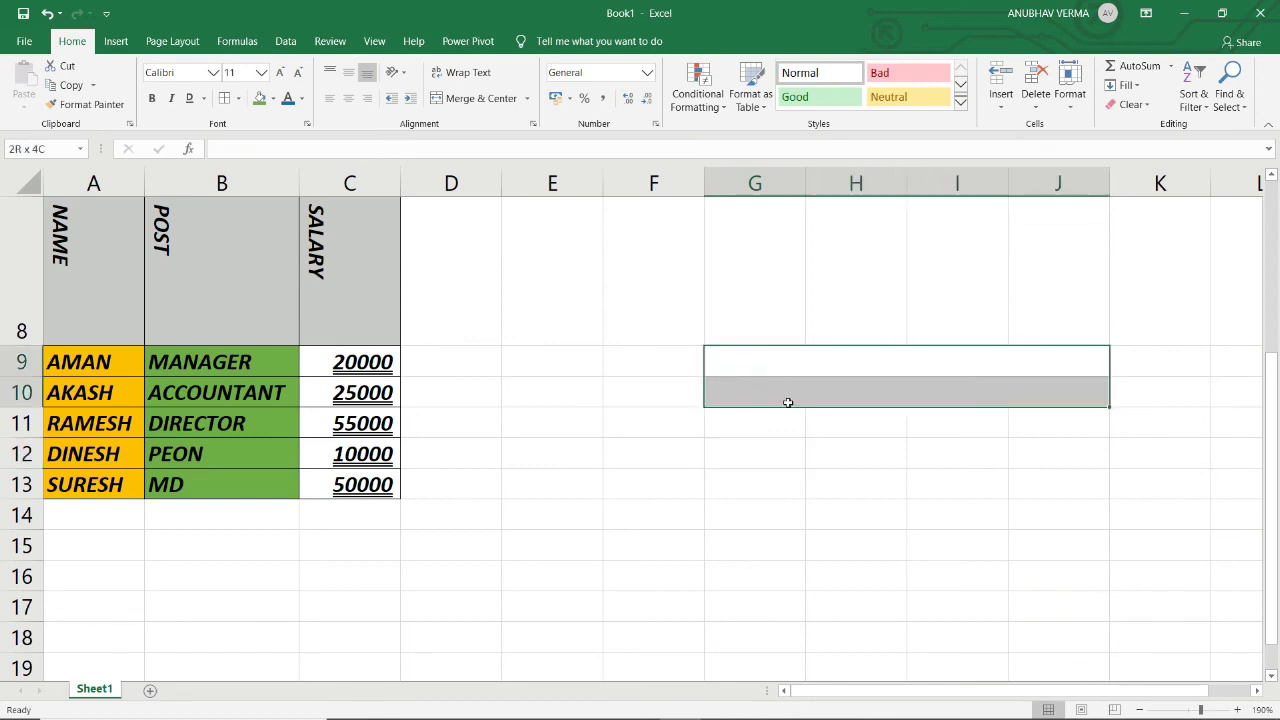
left_click(225, 103)
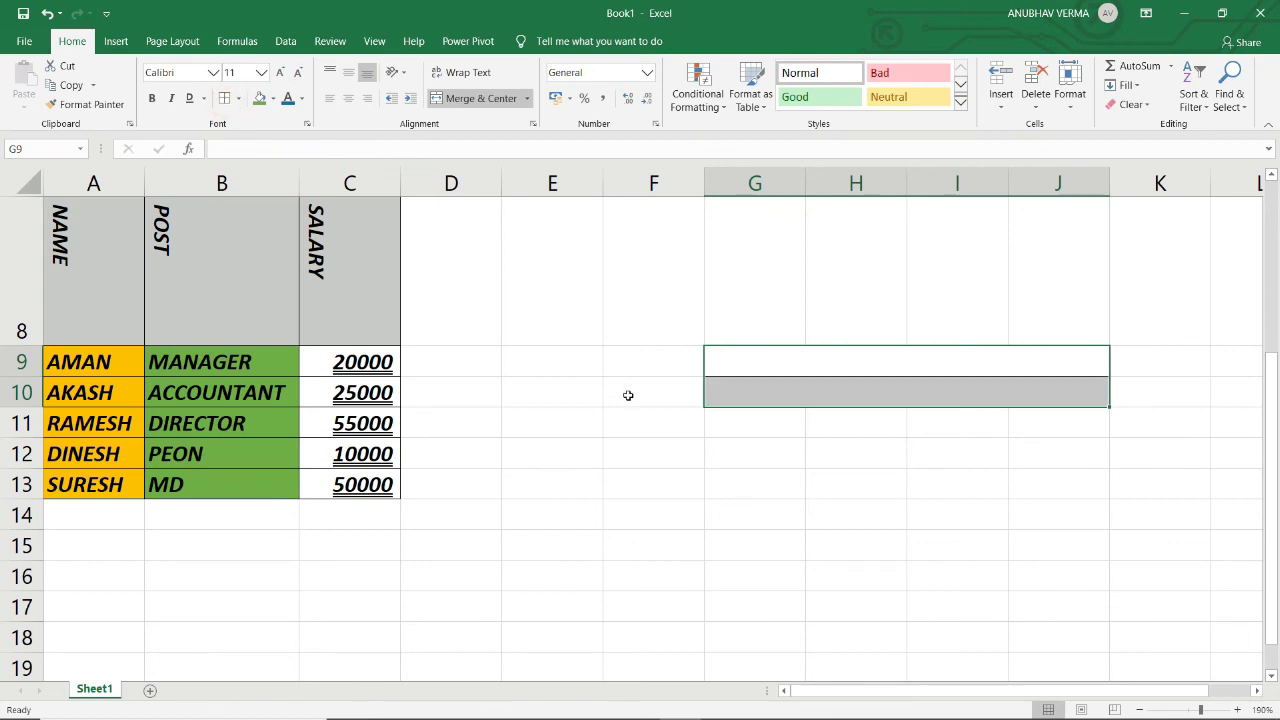
left_click(672, 453)
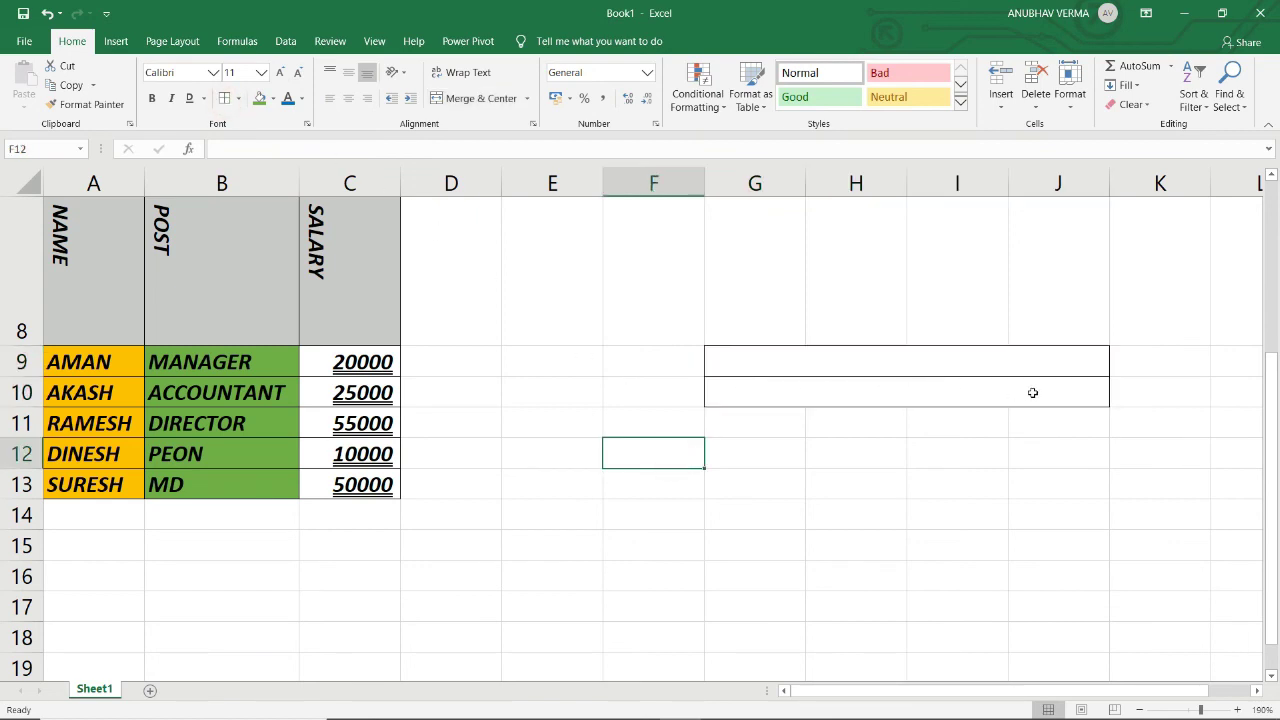
scroll(606, 491, "up", 3)
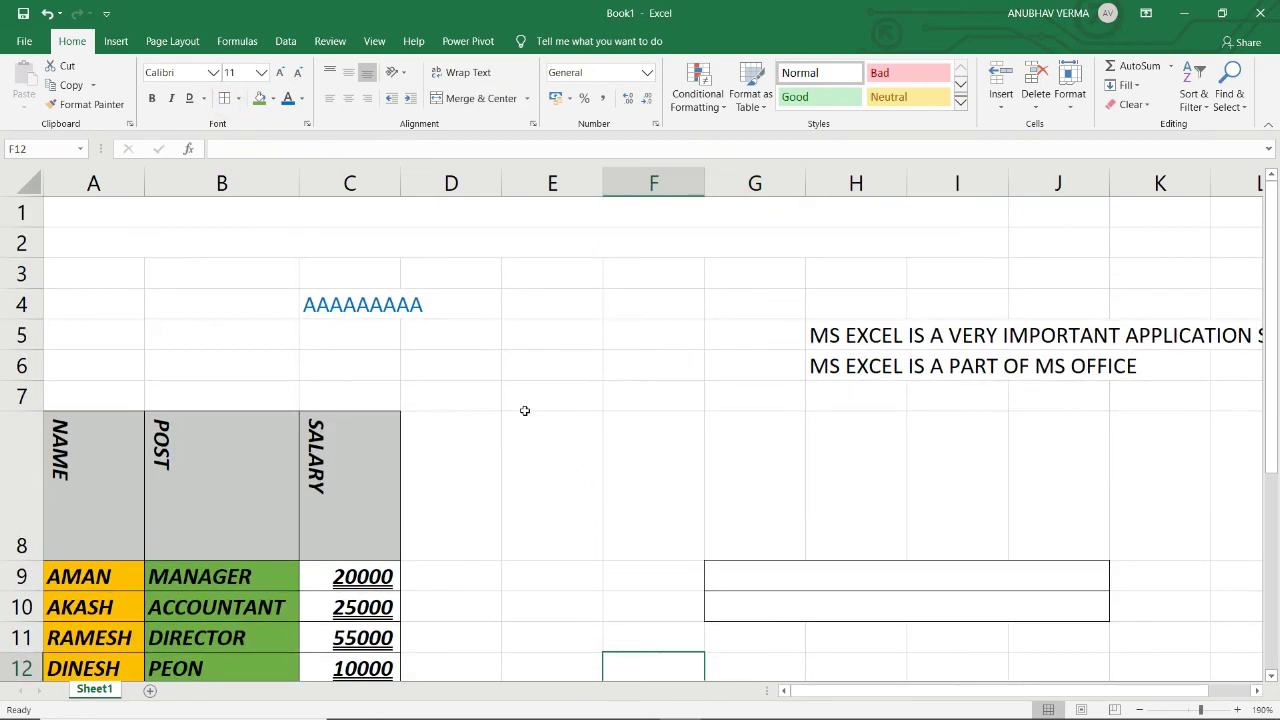
left_click(509, 235)
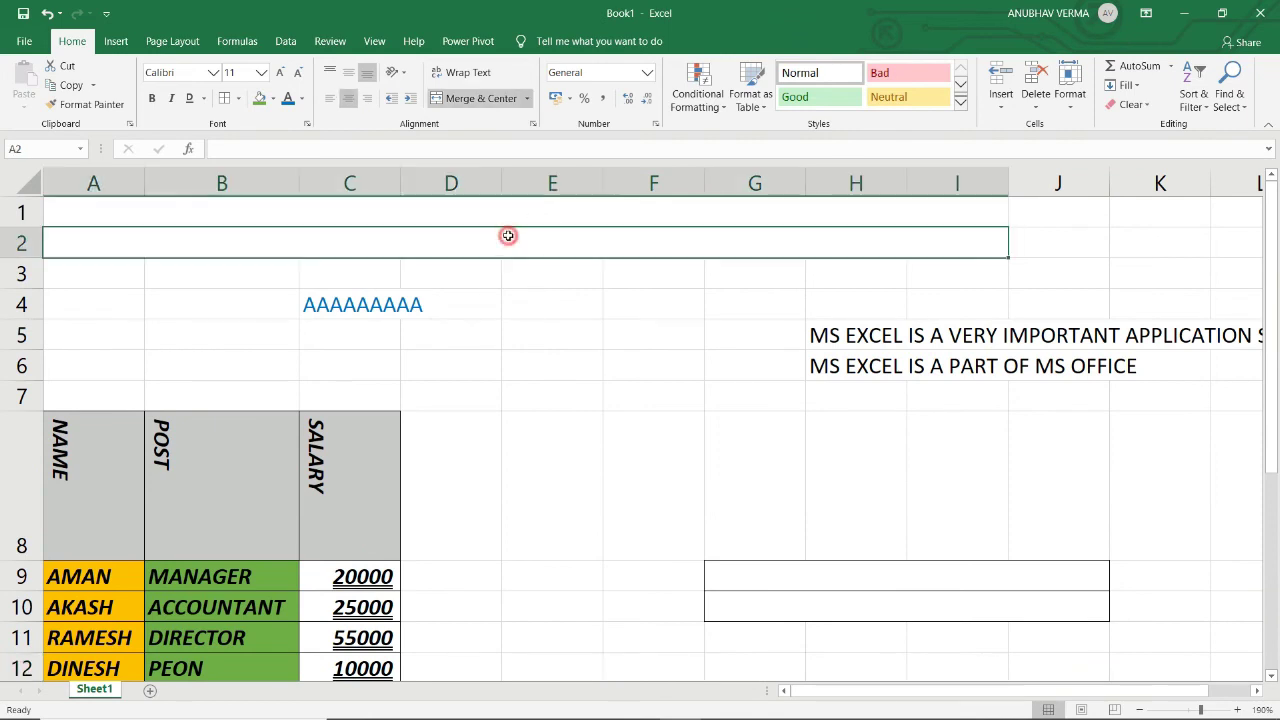
left_click(490, 97)
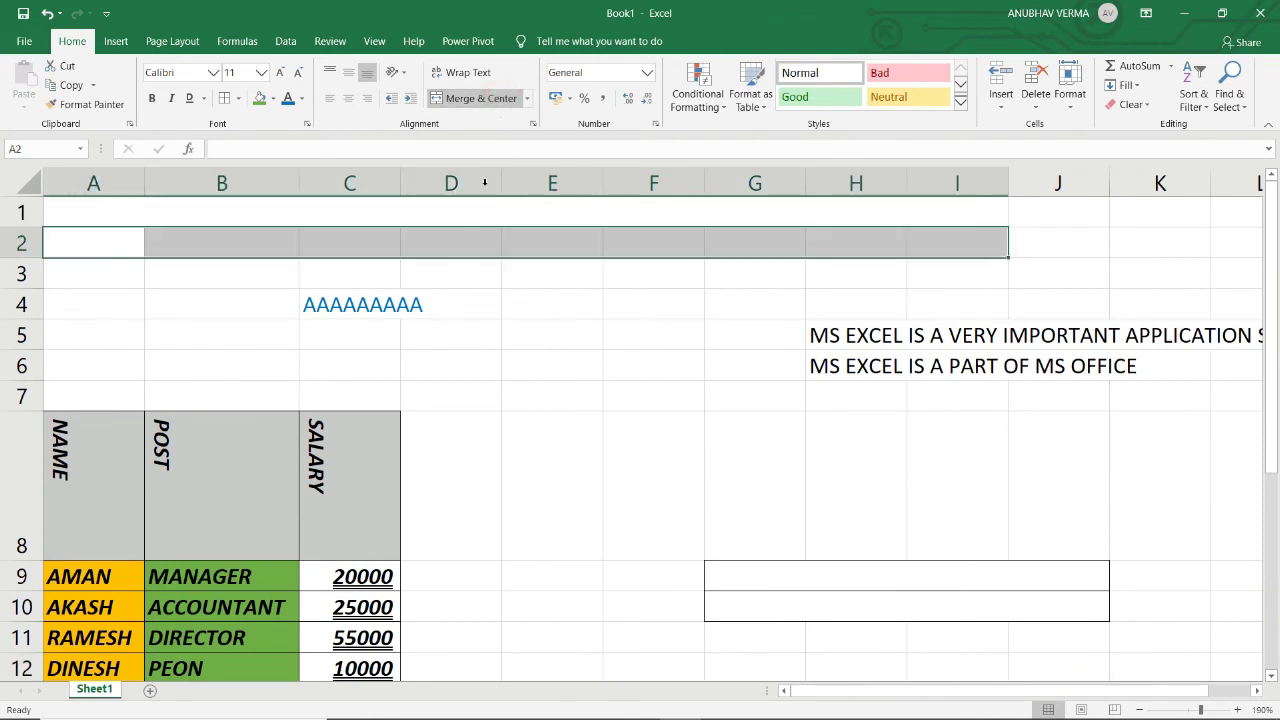
left_click(485, 98)
left_click(552, 370)
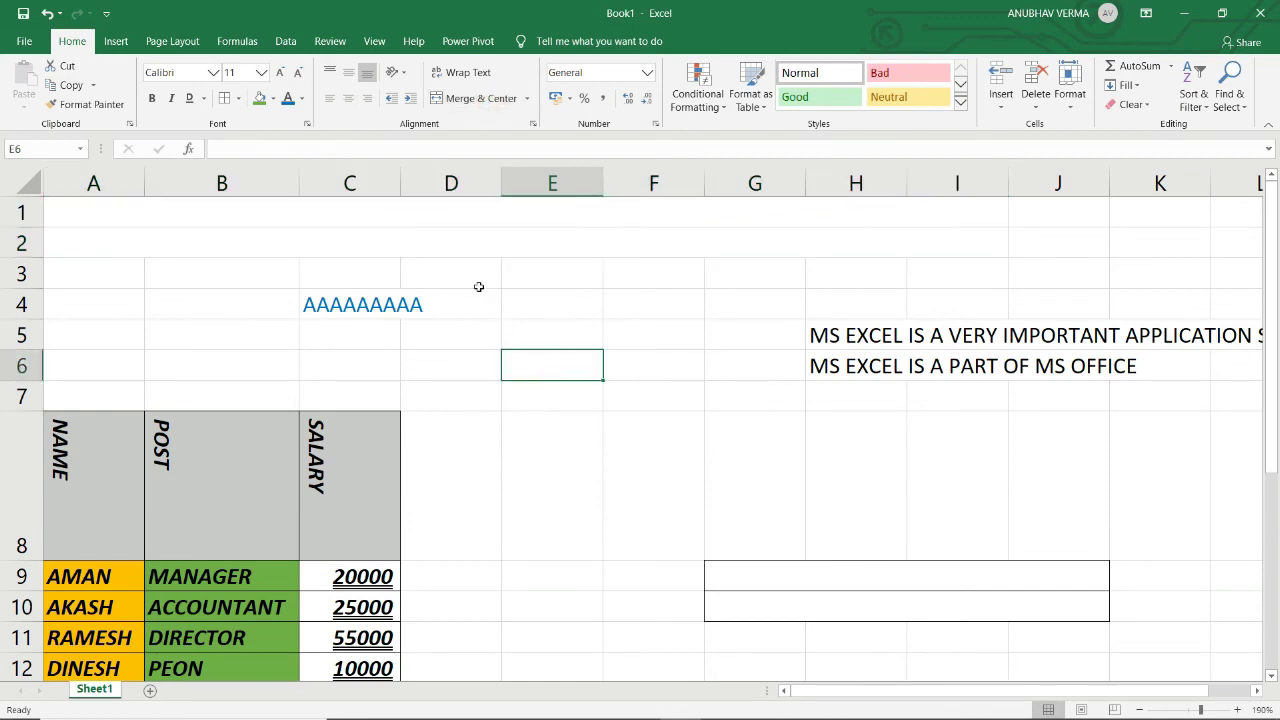
left_click(527, 98)
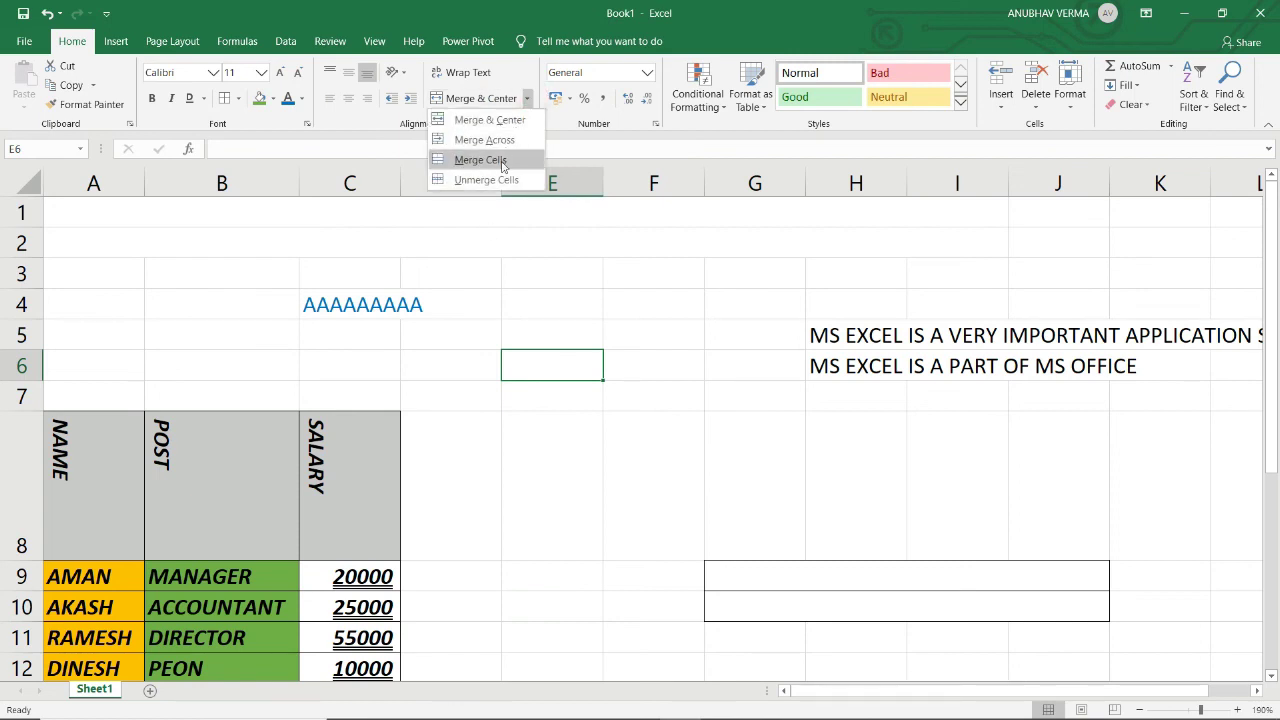
left_click(545, 281)
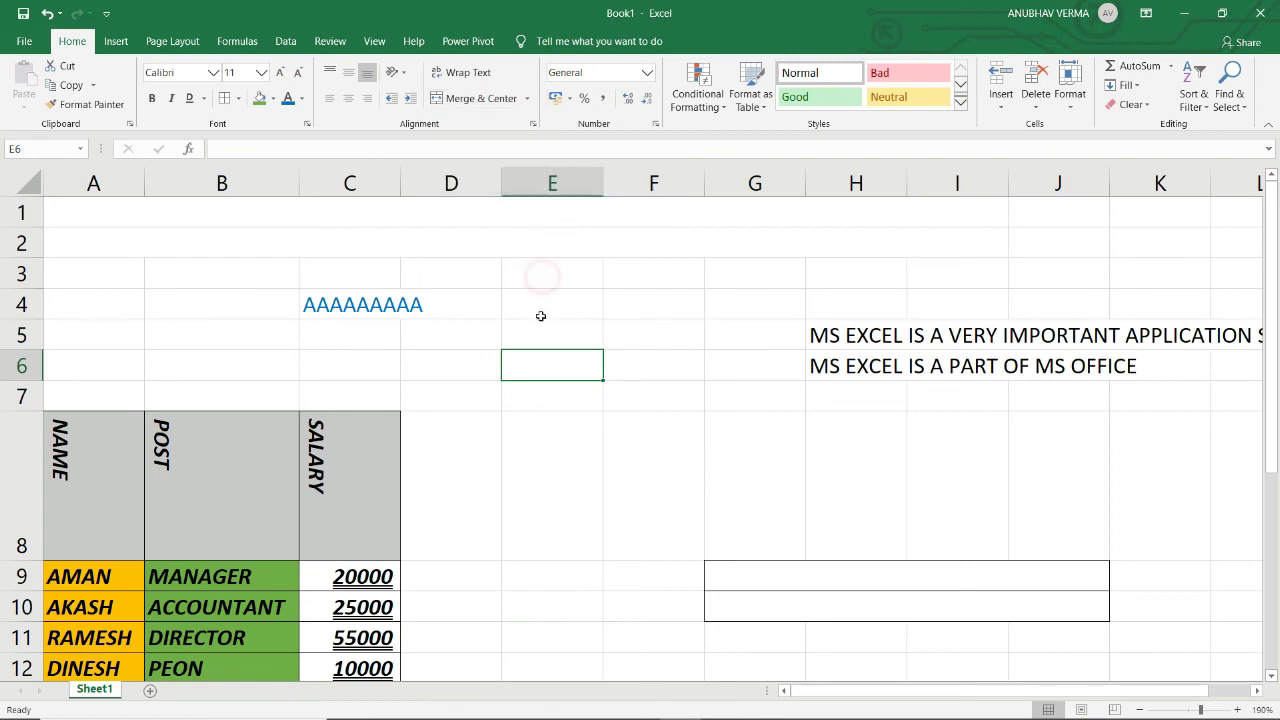
left_click_drag(543, 277, 544, 296)
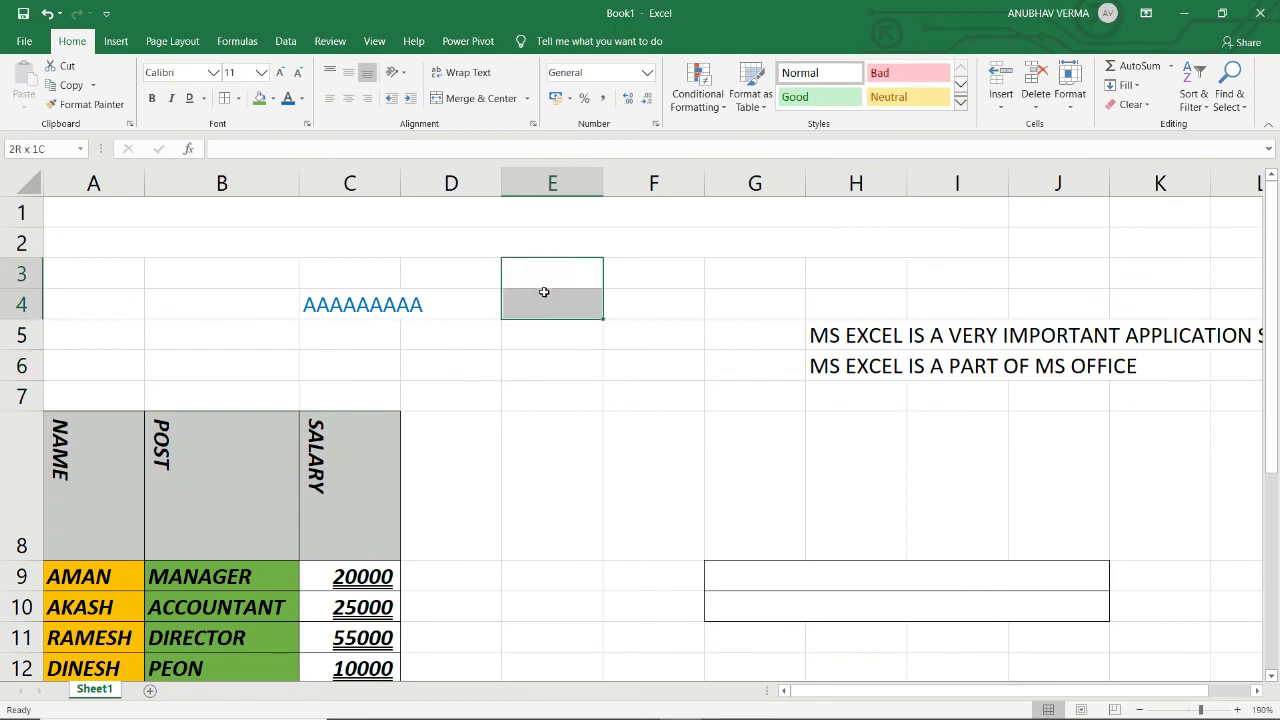
left_click(527, 98)
left_click(508, 159)
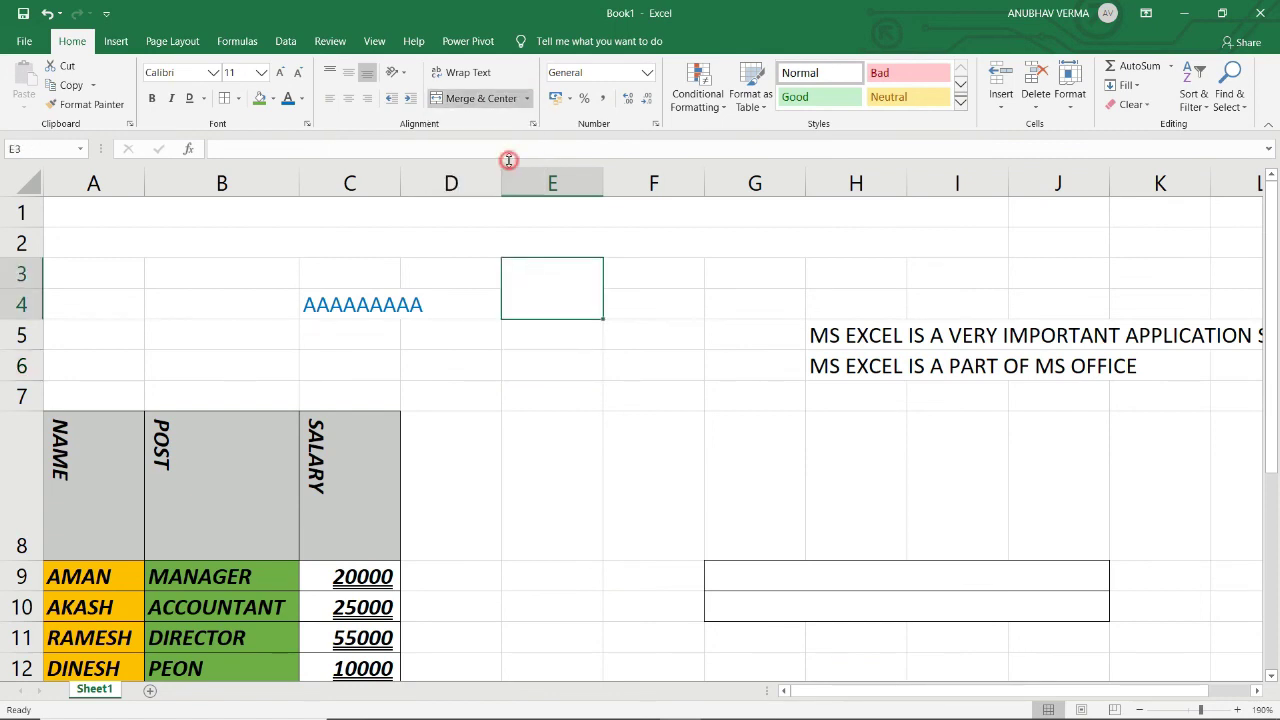
left_click(527, 98)
left_click(499, 178)
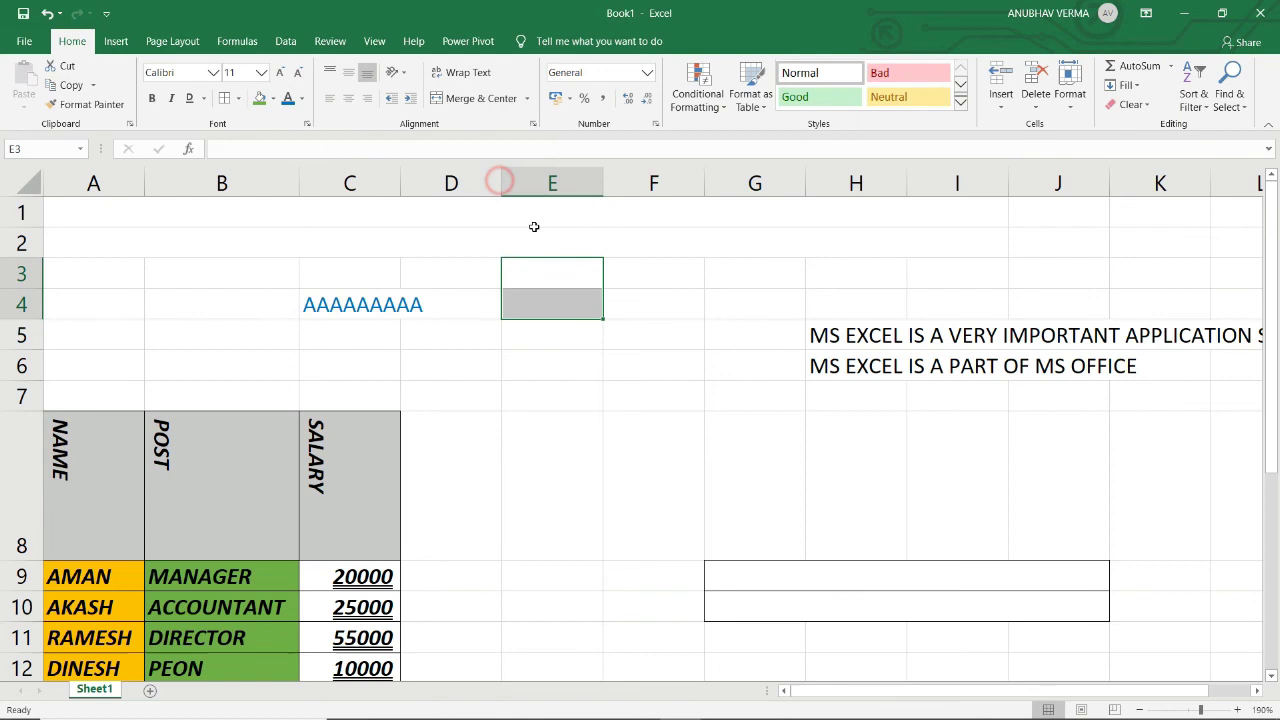
left_click(566, 385)
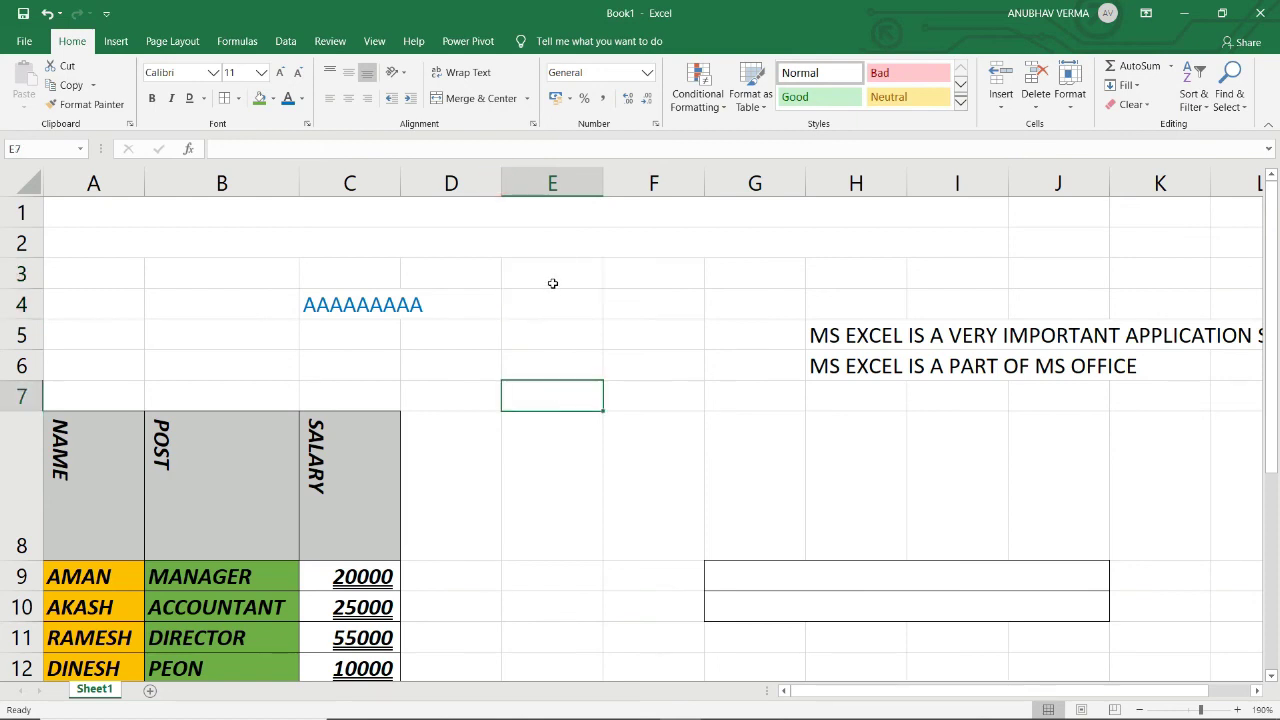